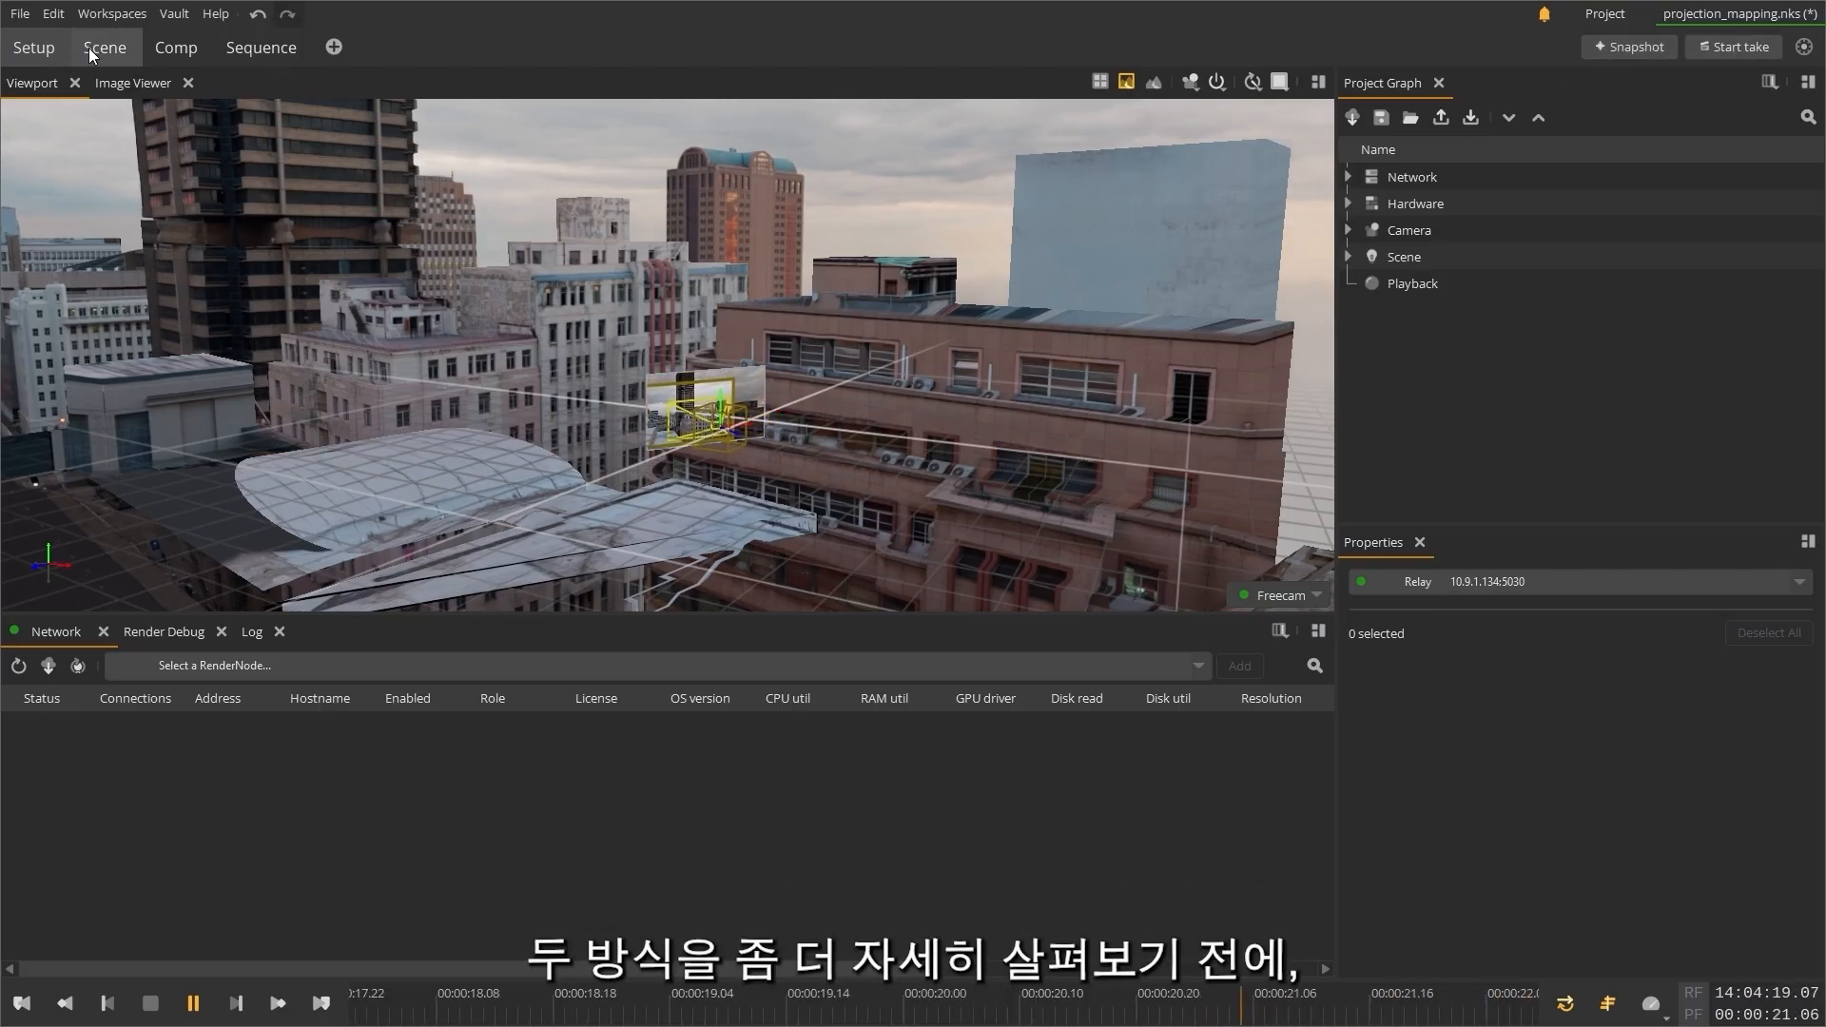
Step: Switch to the Sequence workspace, show the Vault, and set the slate to NukeStage_01
left_click(264, 47)
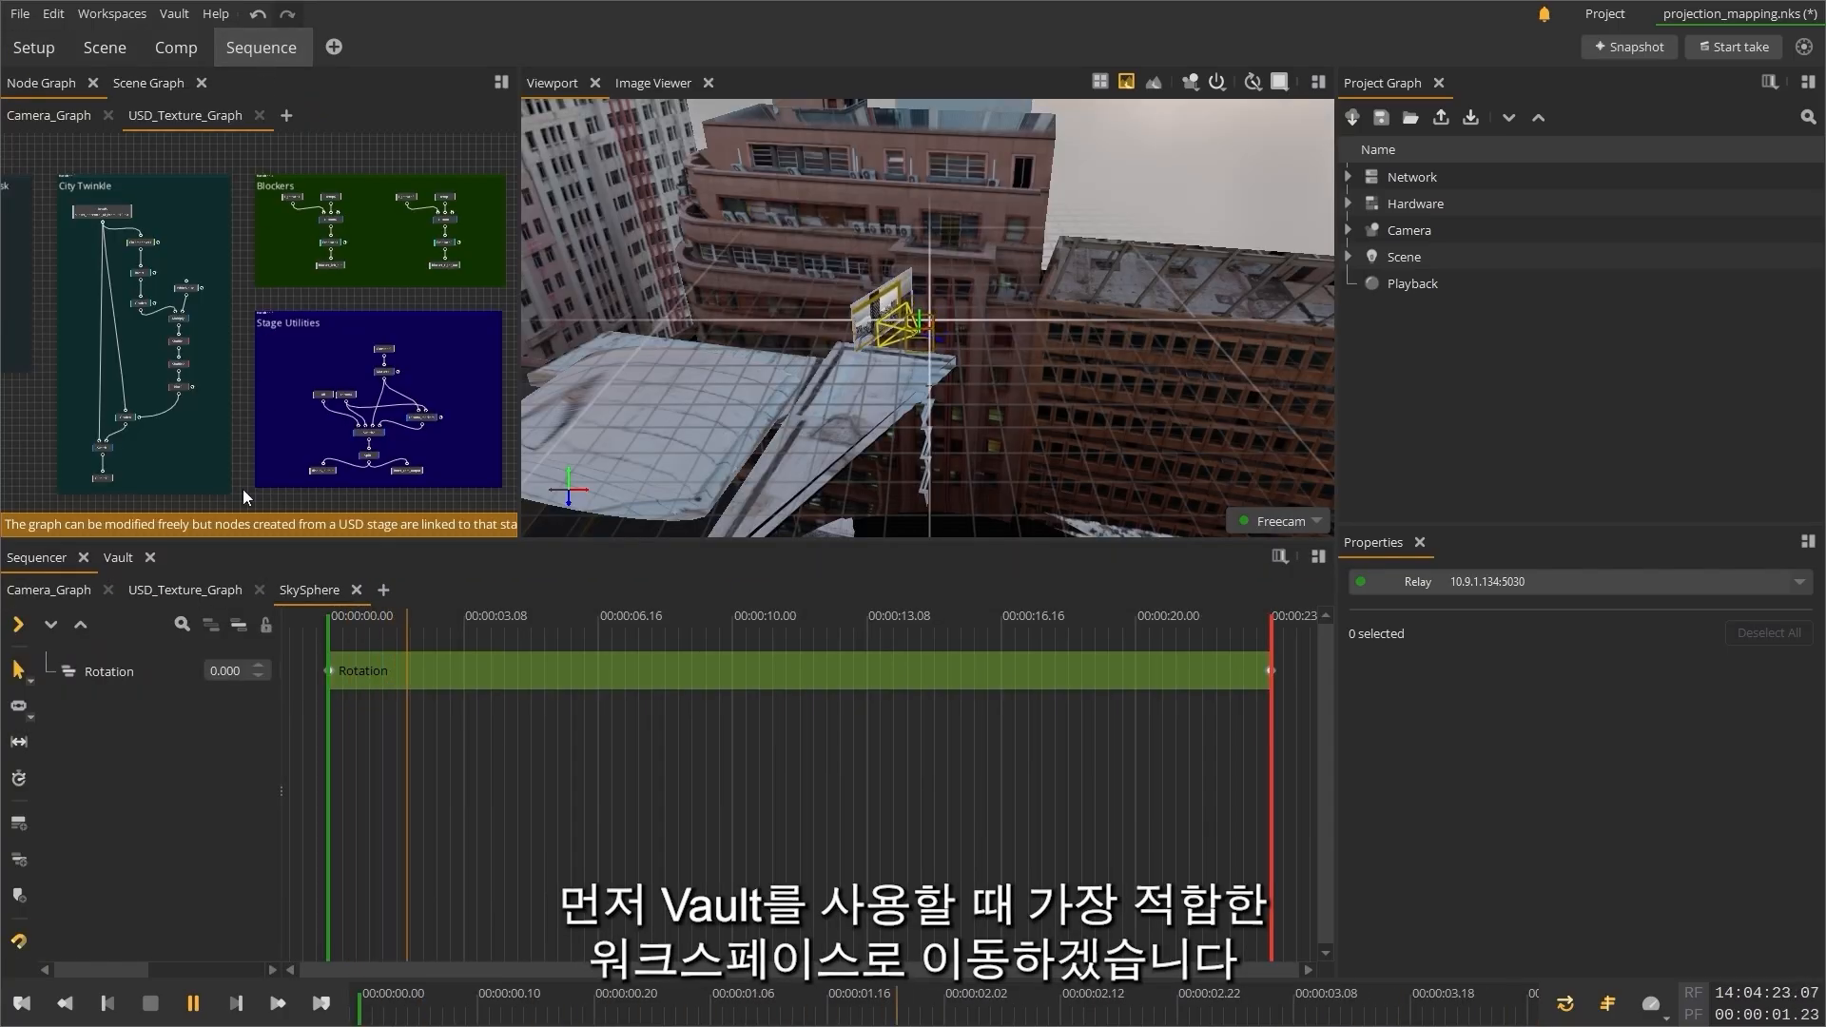
left_click(120, 561)
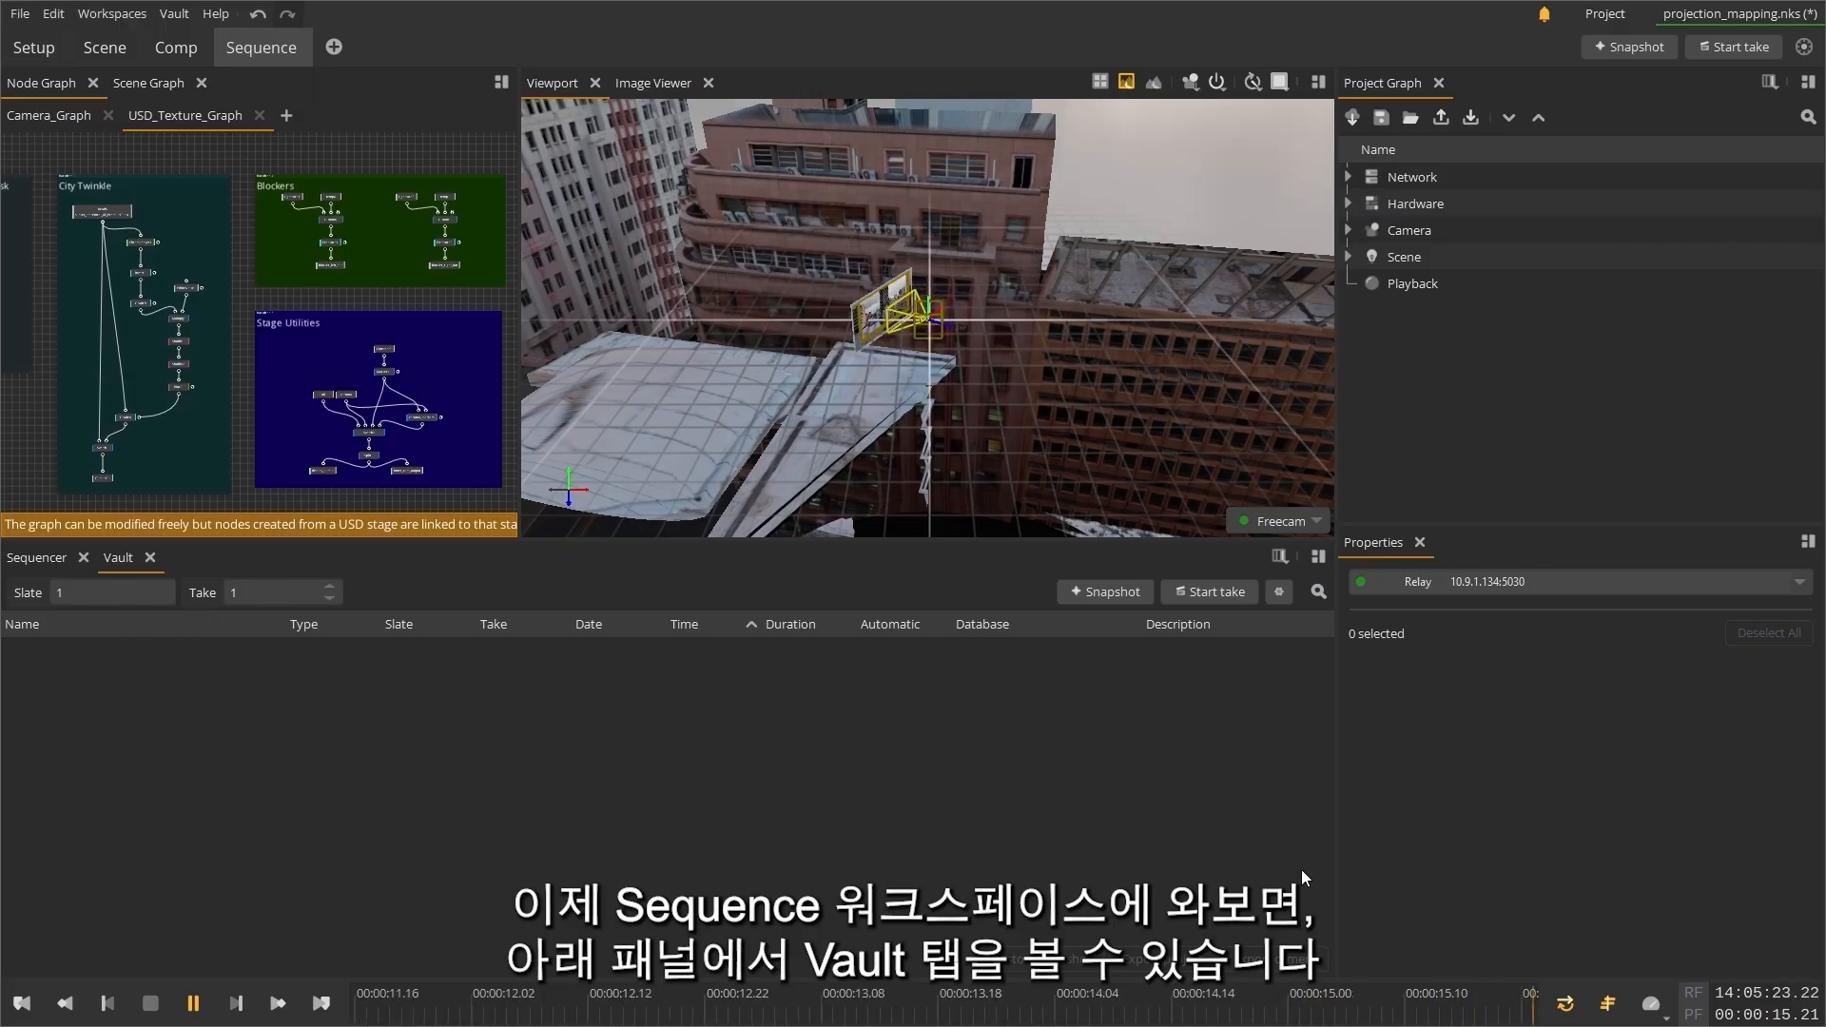
double_click(130, 595)
type("Nuke")
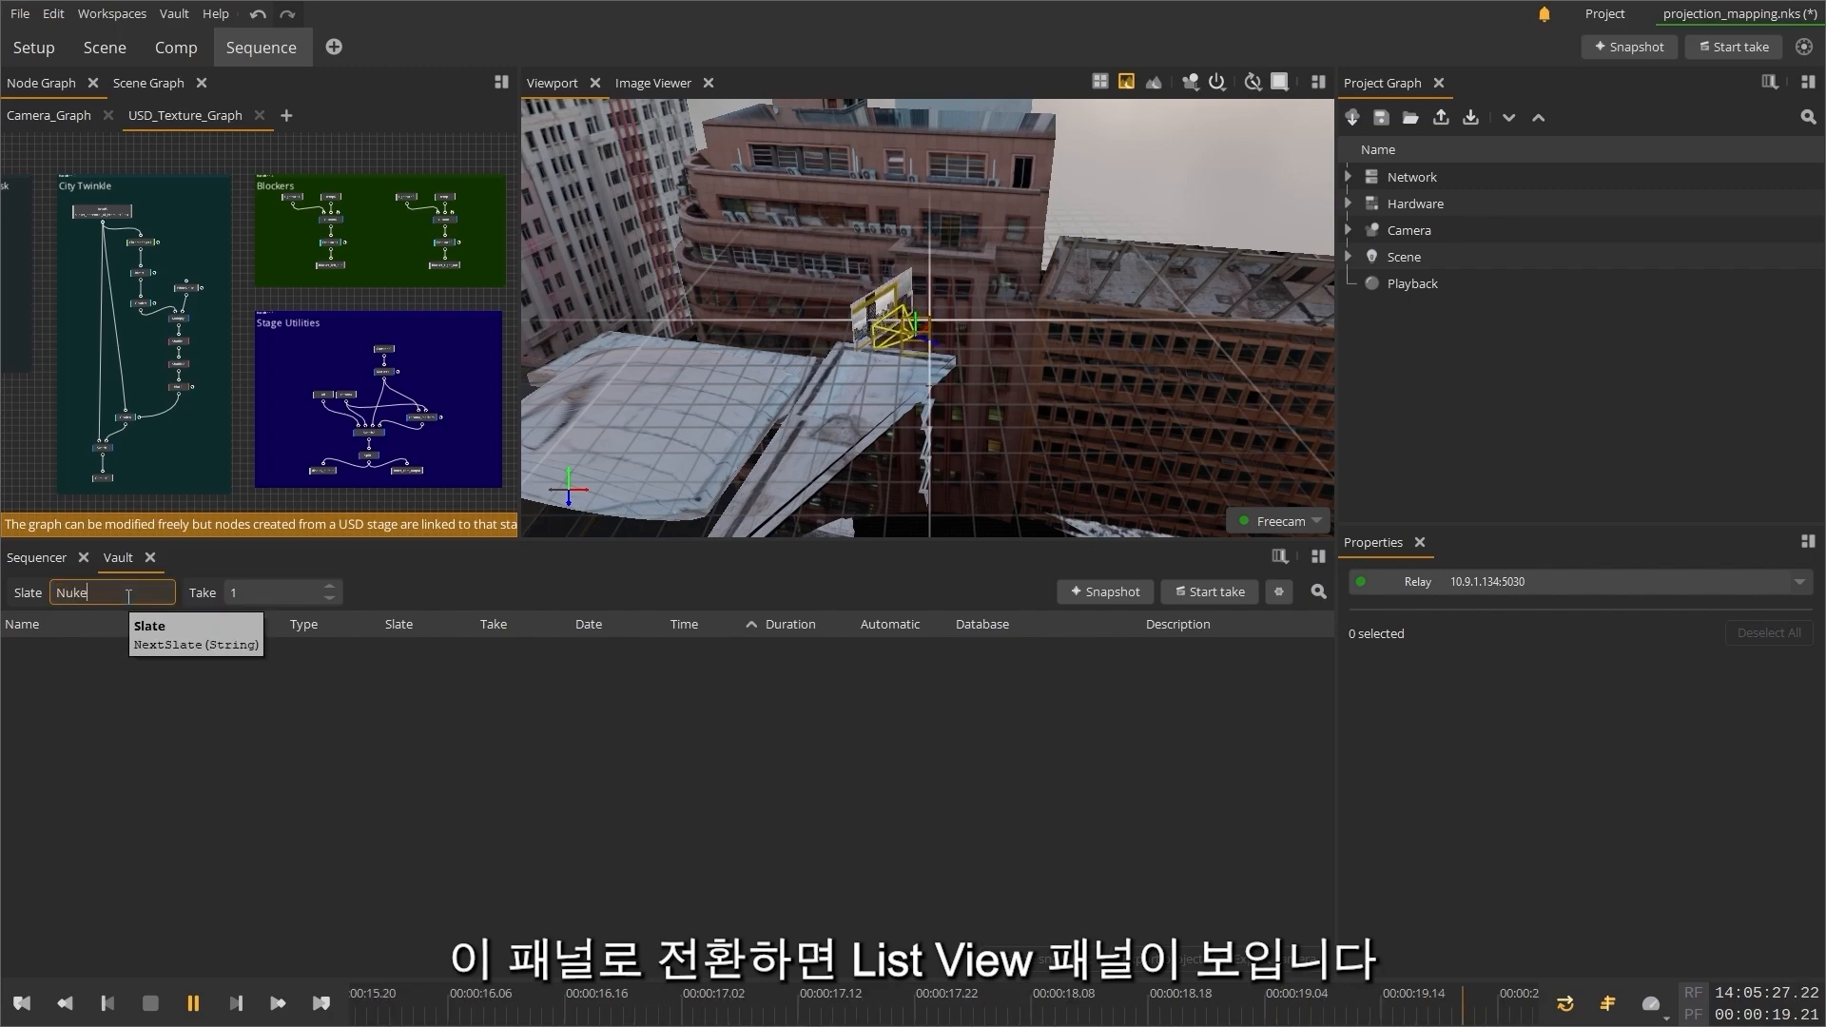
type("Stage_")
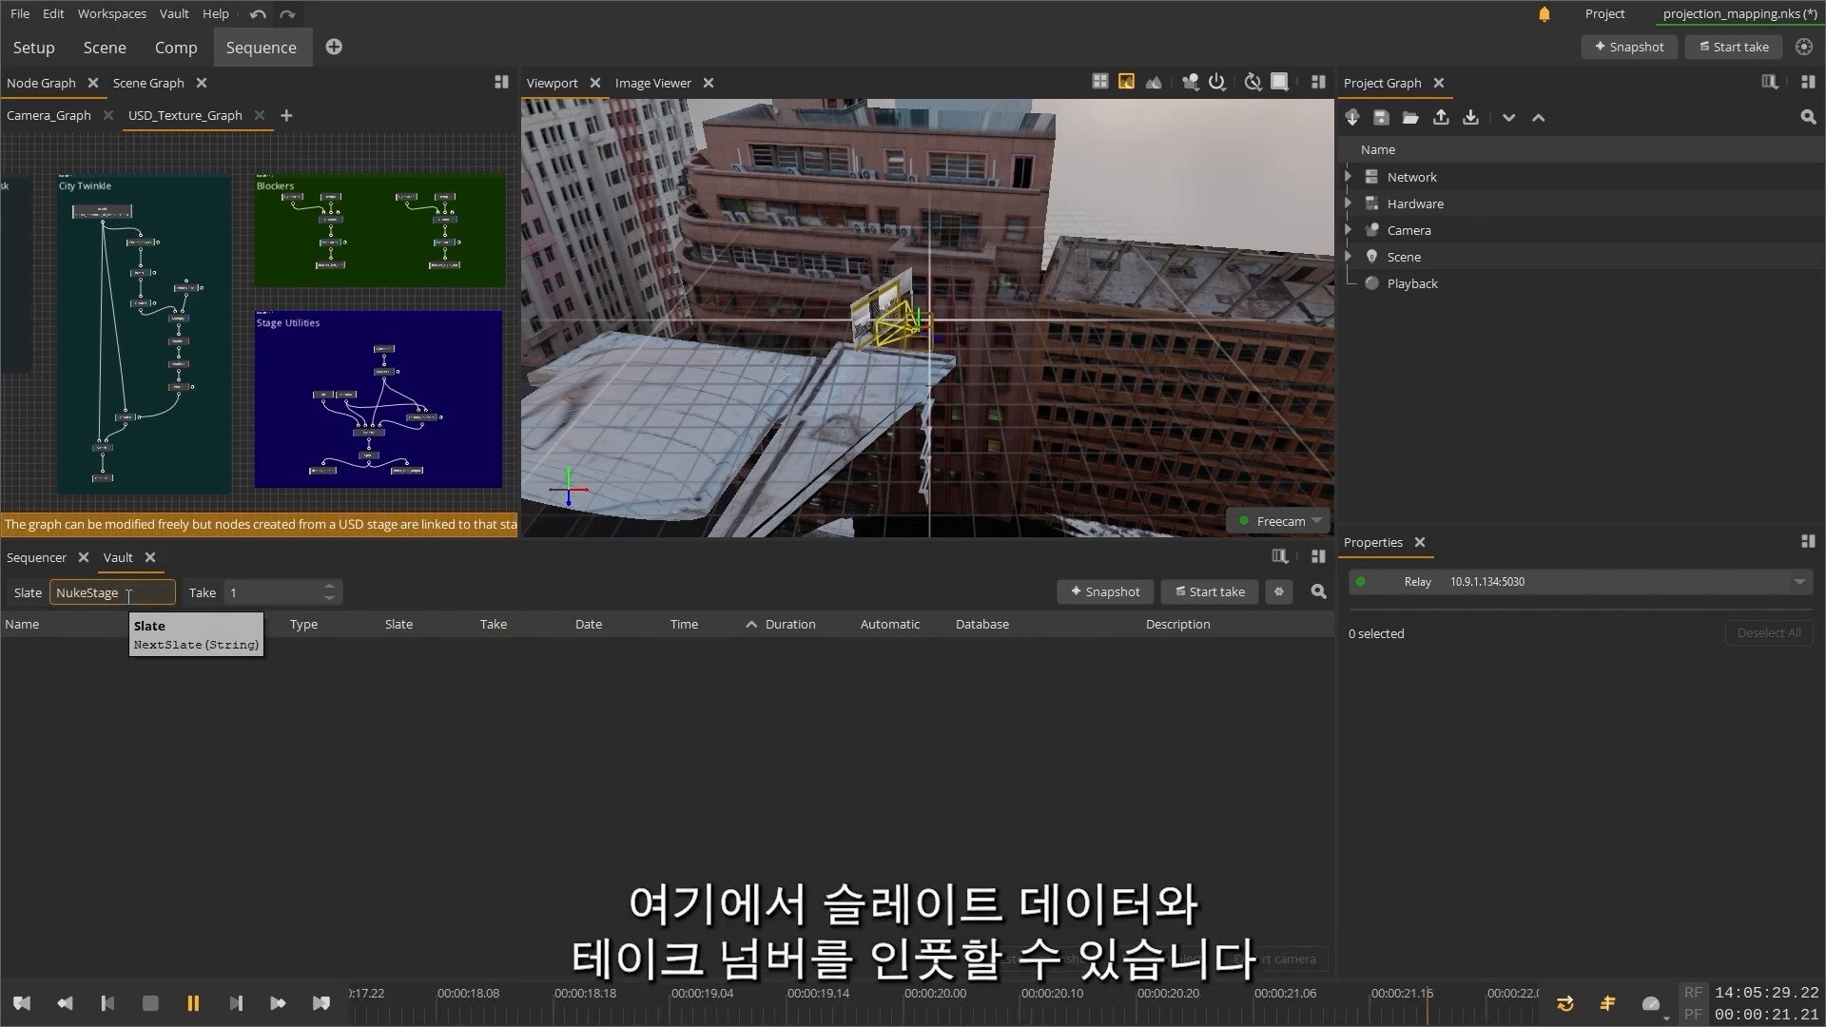
type("01")
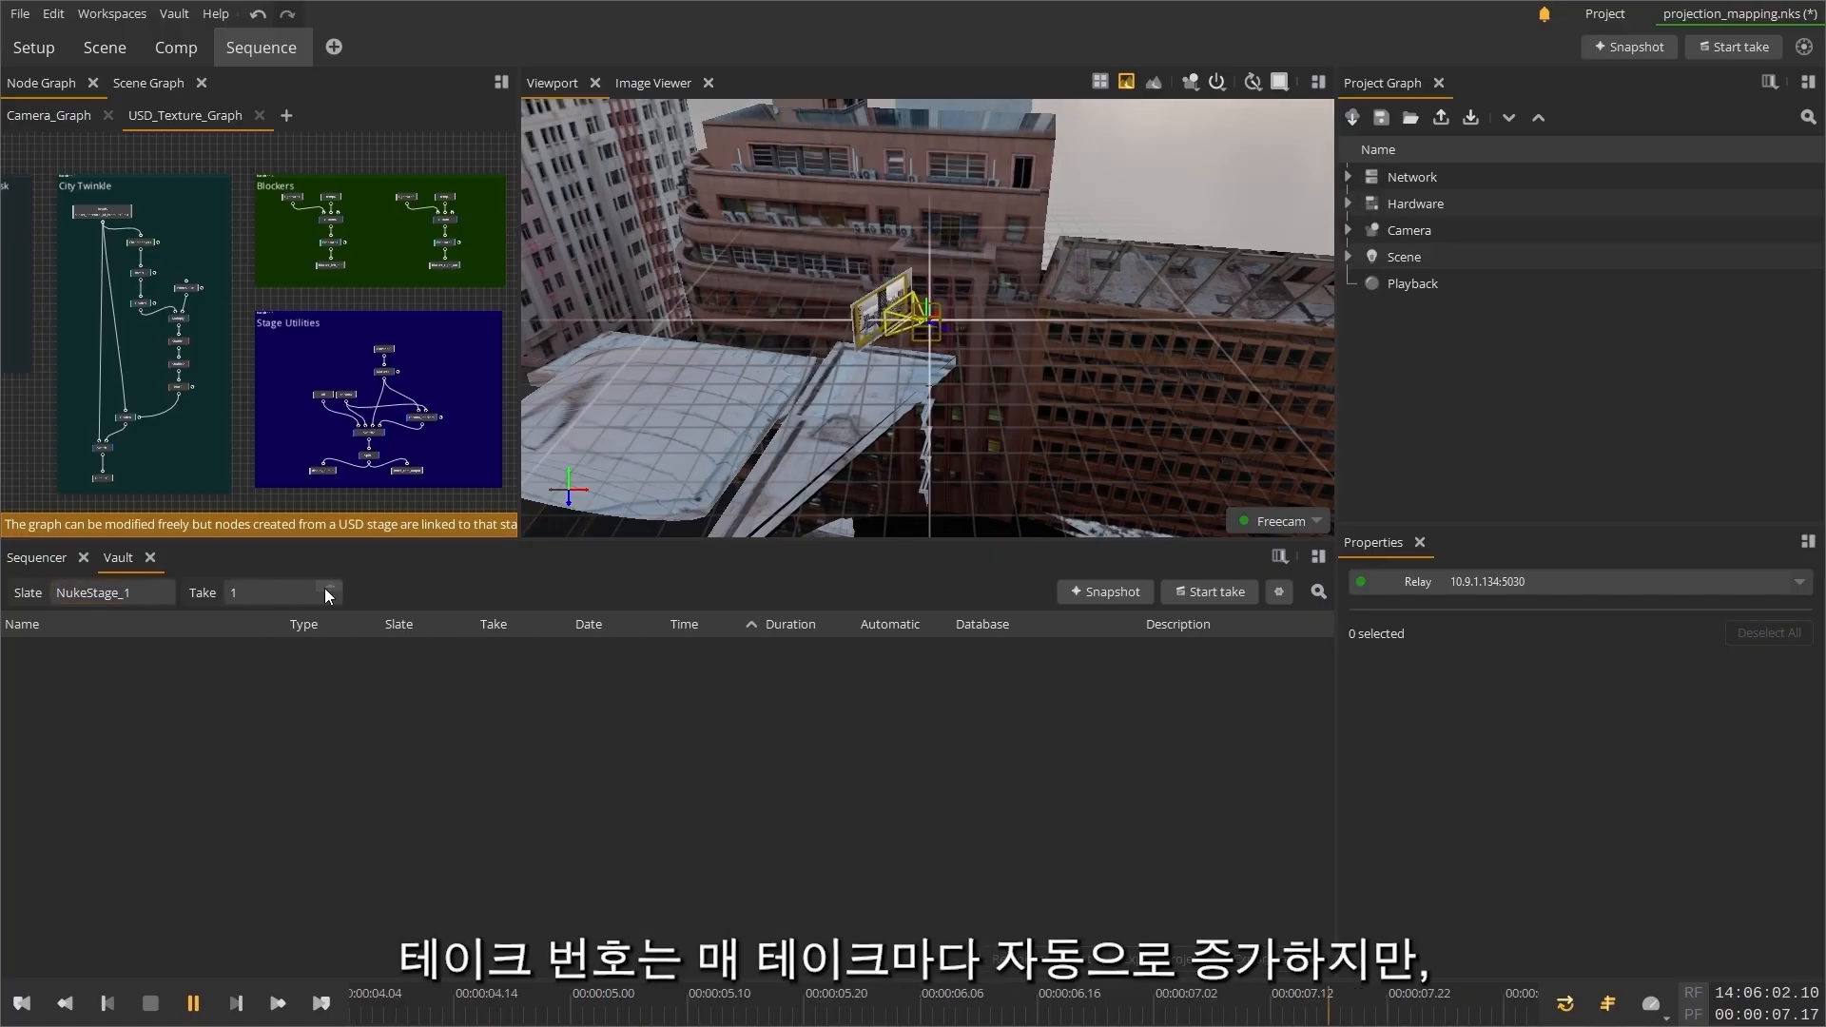
Step: Start with take number 1 and record two short takes for the slate
left_click(328, 588)
left_click(328, 588)
left_click(329, 598)
left_click(329, 598)
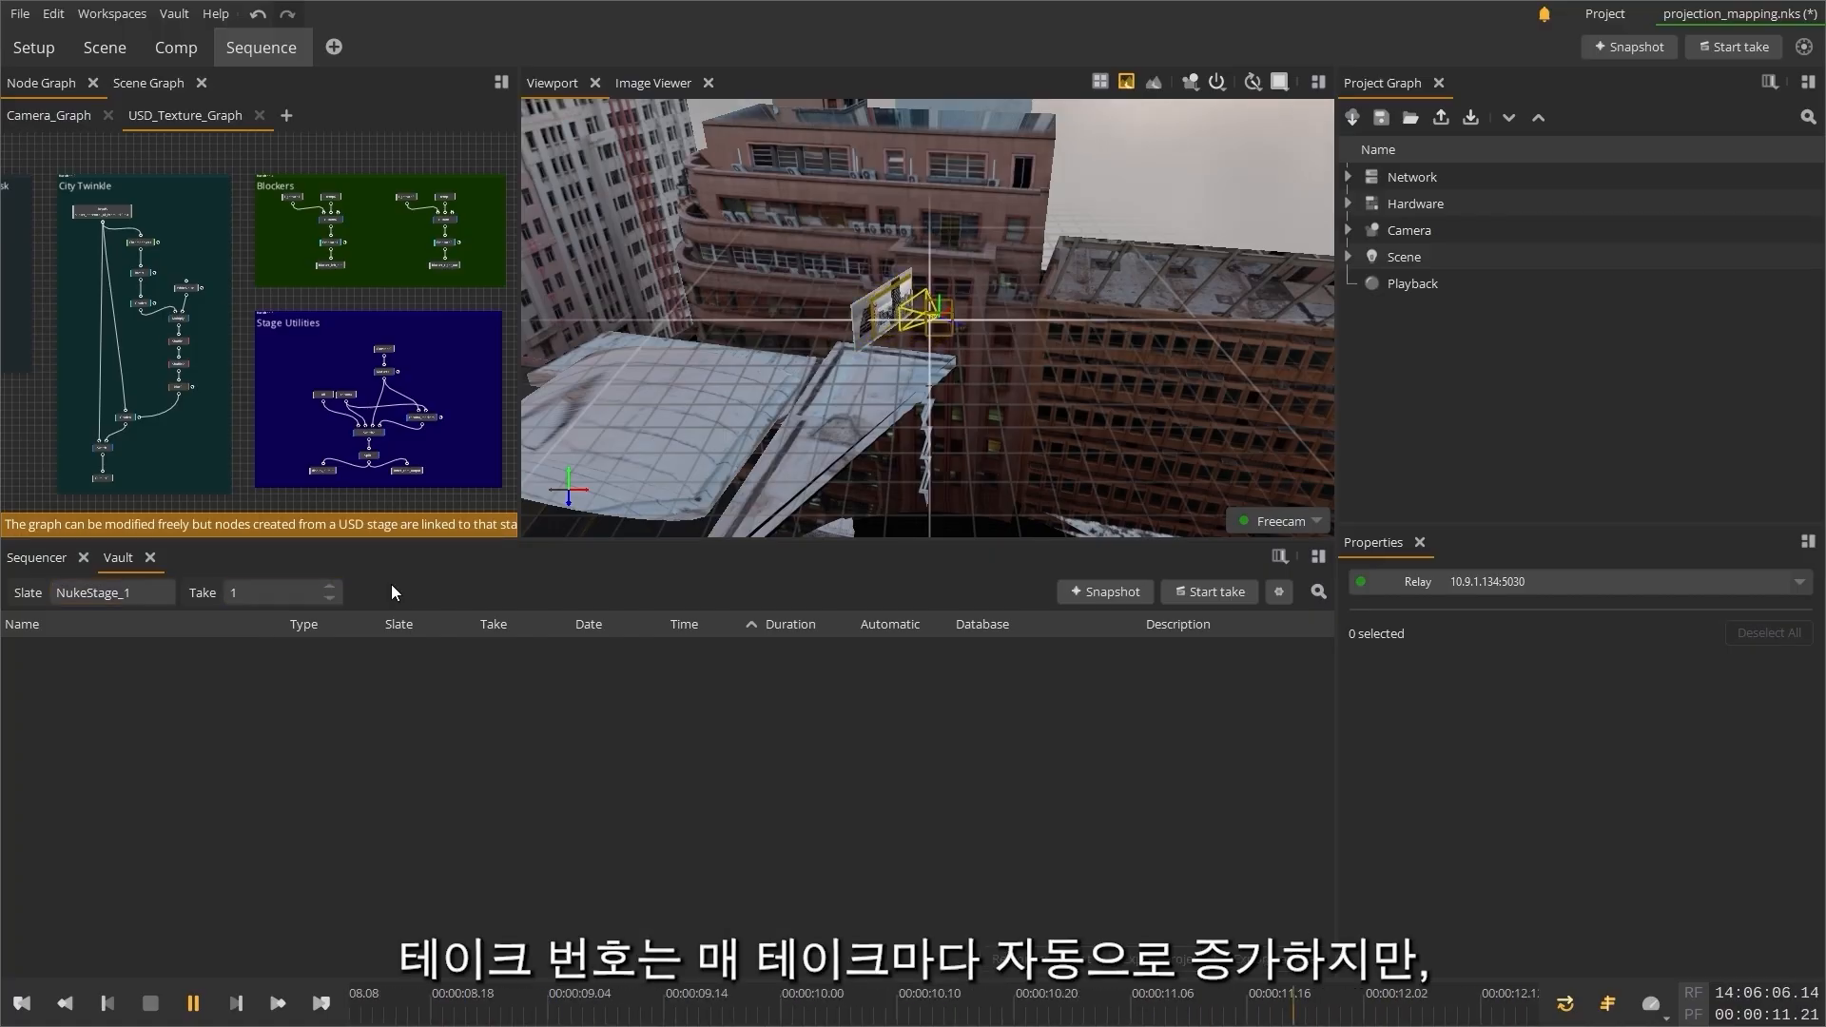
left_click(1202, 590)
left_click(1202, 590)
left_click(1202, 589)
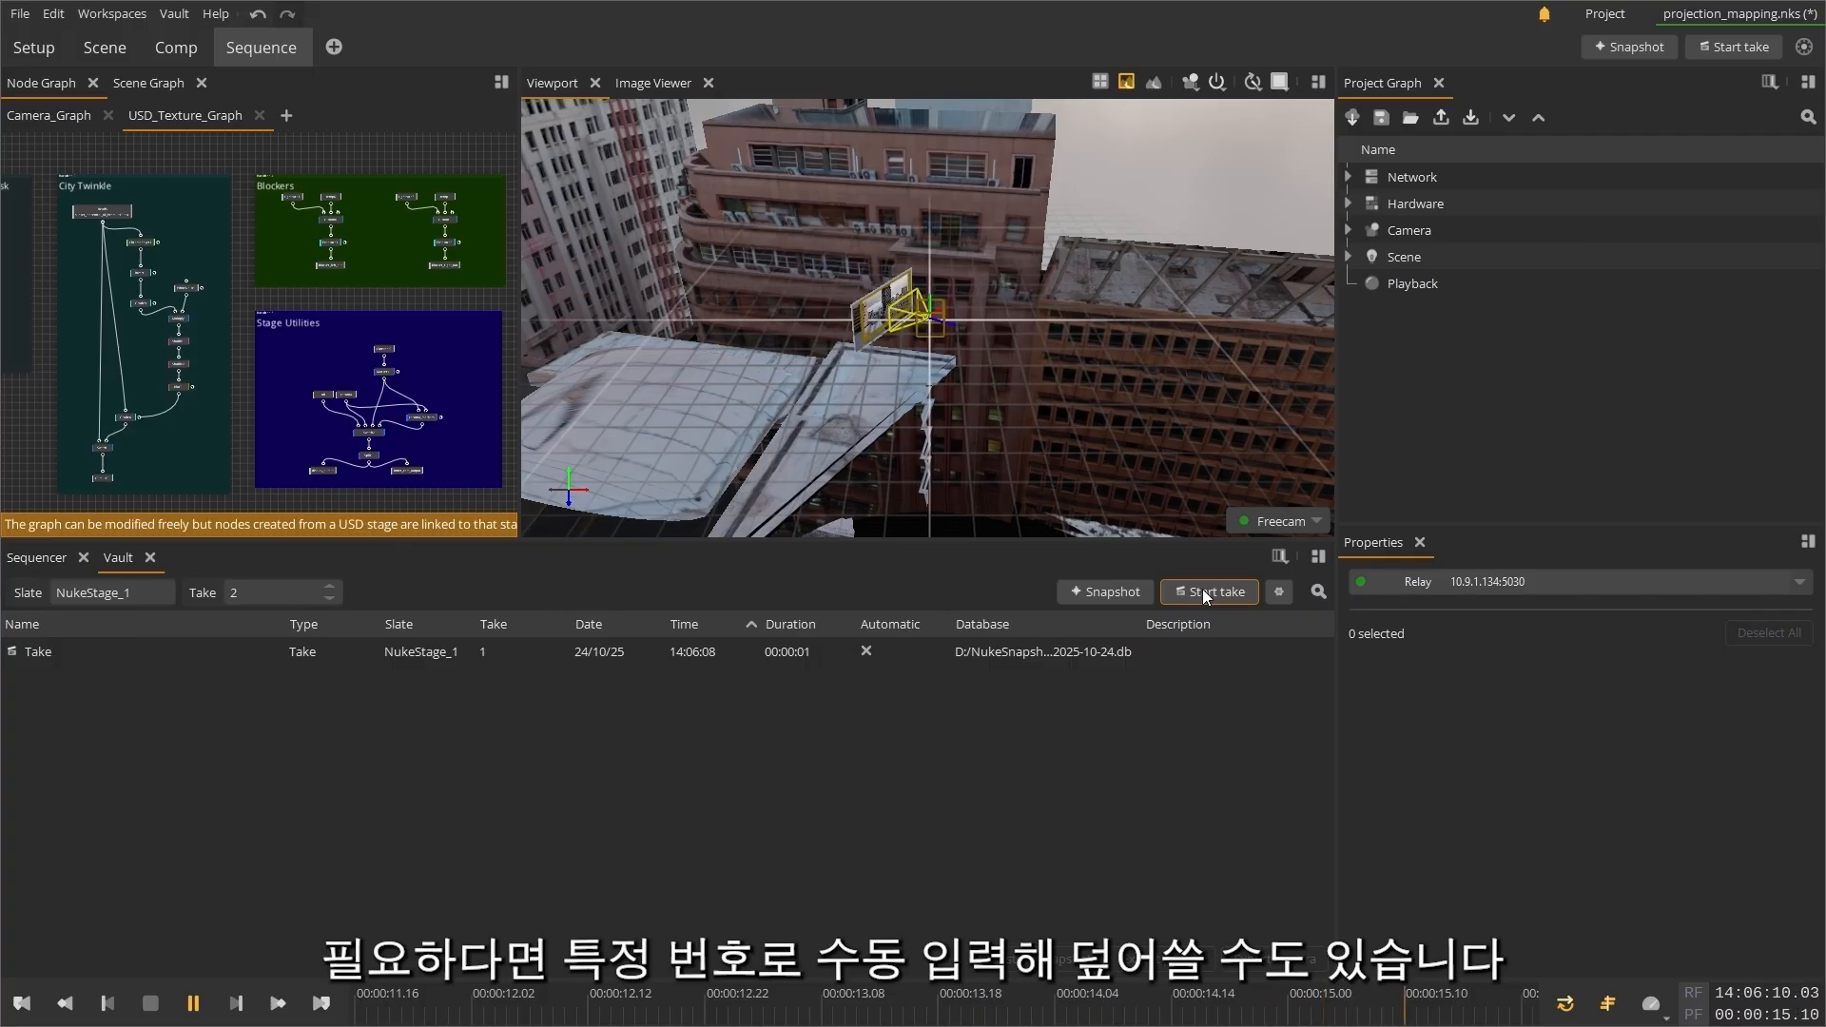
left_click(1202, 589)
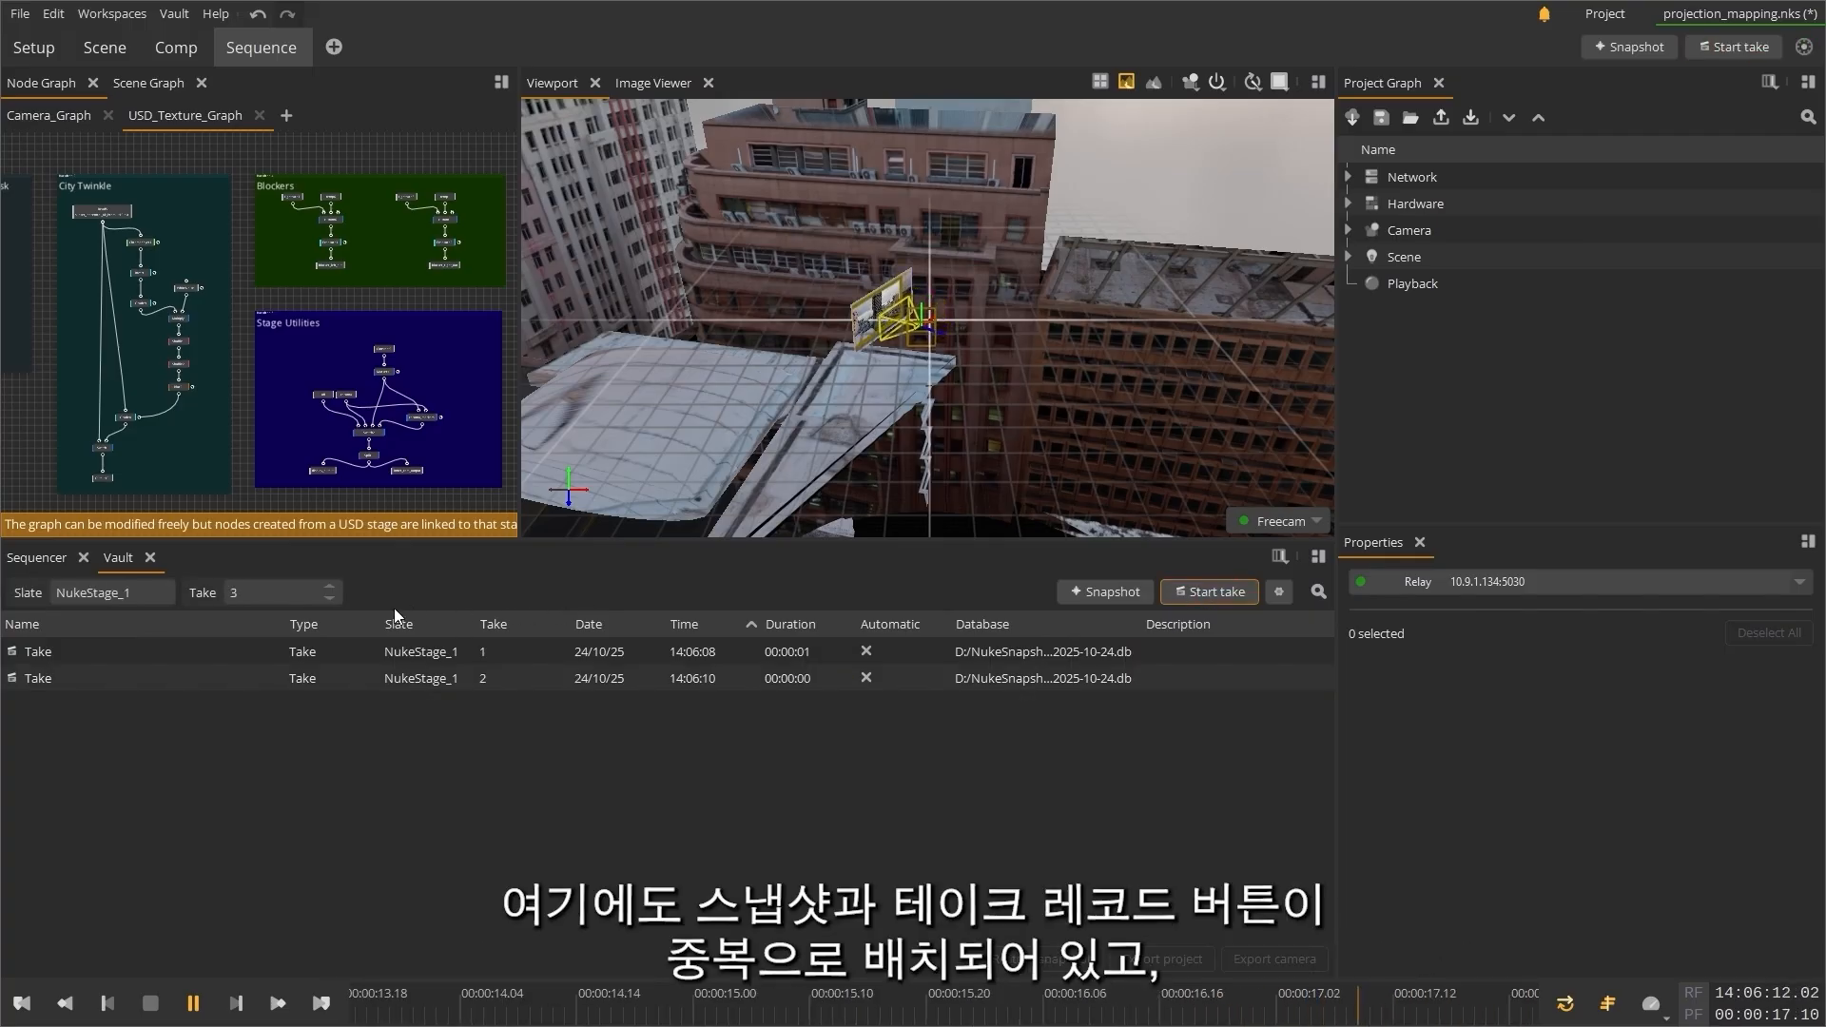
Step: Raise the take number to 6 and record a short take with it
left_click(330, 590)
left_click(330, 587)
left_click(329, 587)
left_click(1223, 593)
left_click(1220, 596)
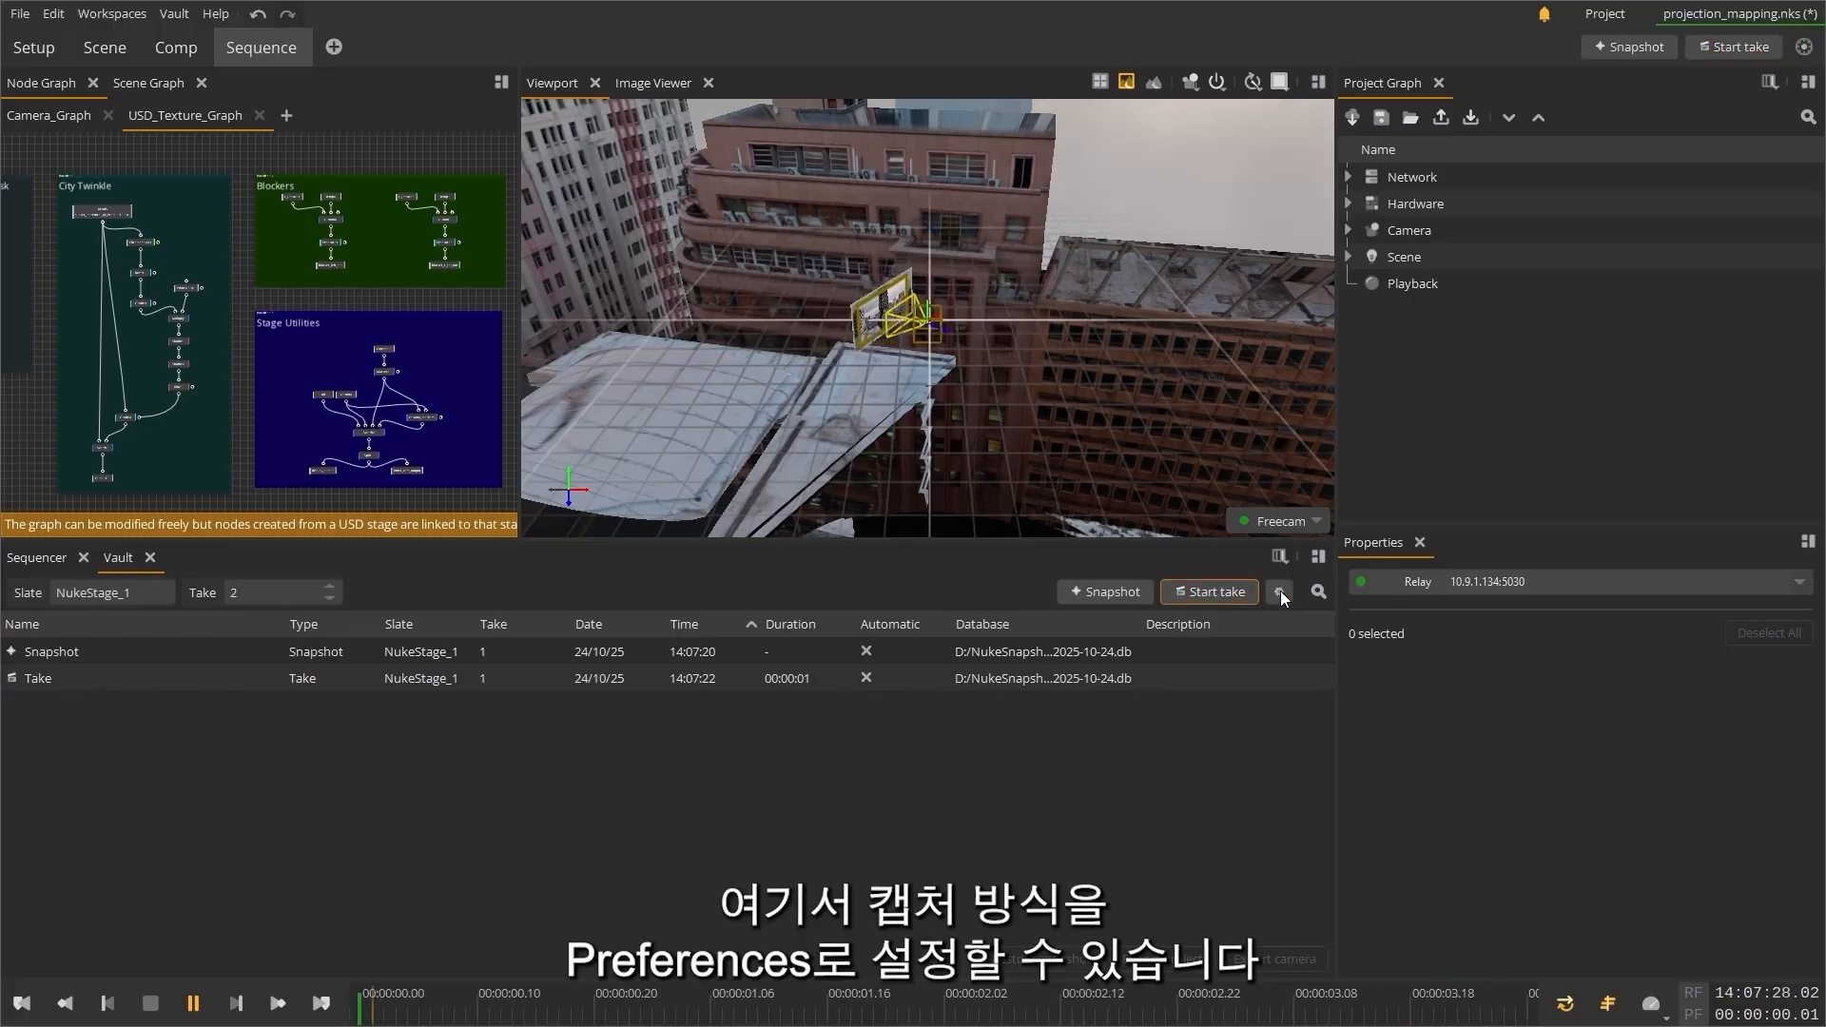
Step: In the Vault preferences, set the capture mode to Only during takes and enable auto-snapshots
left_click(1280, 592)
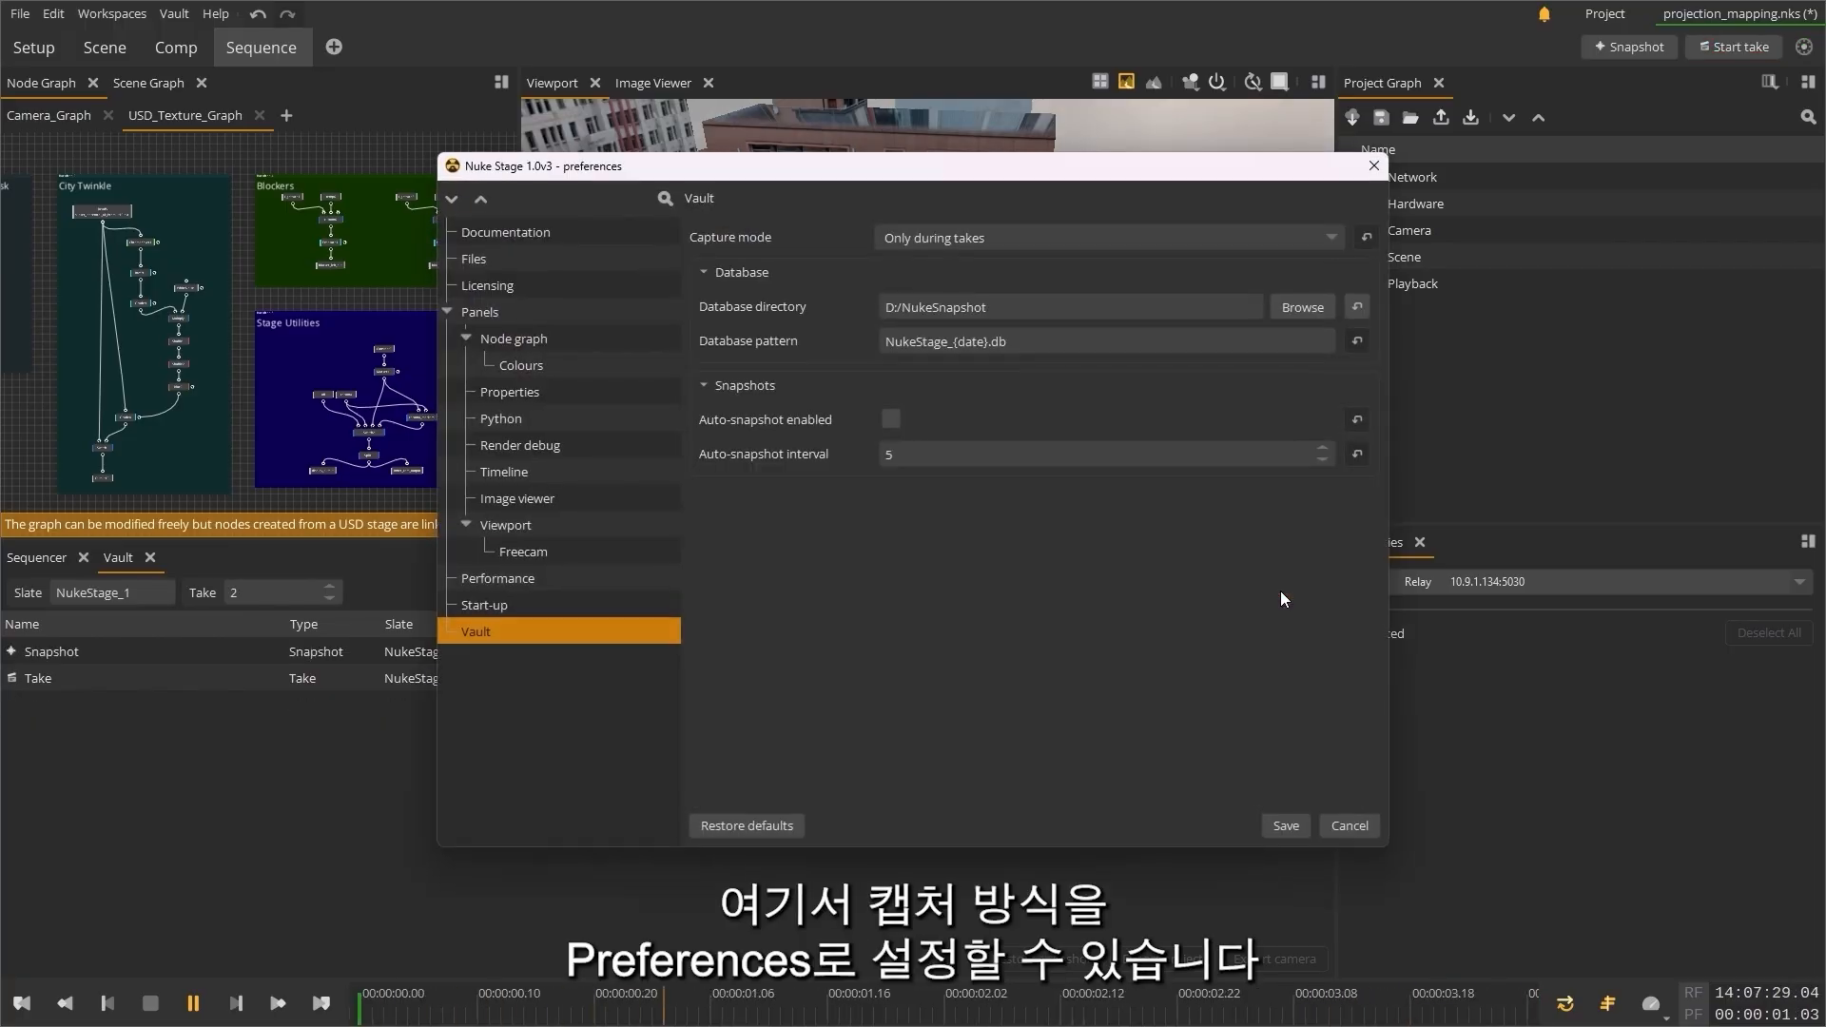
left_click_drag(1059, 177, 984, 199)
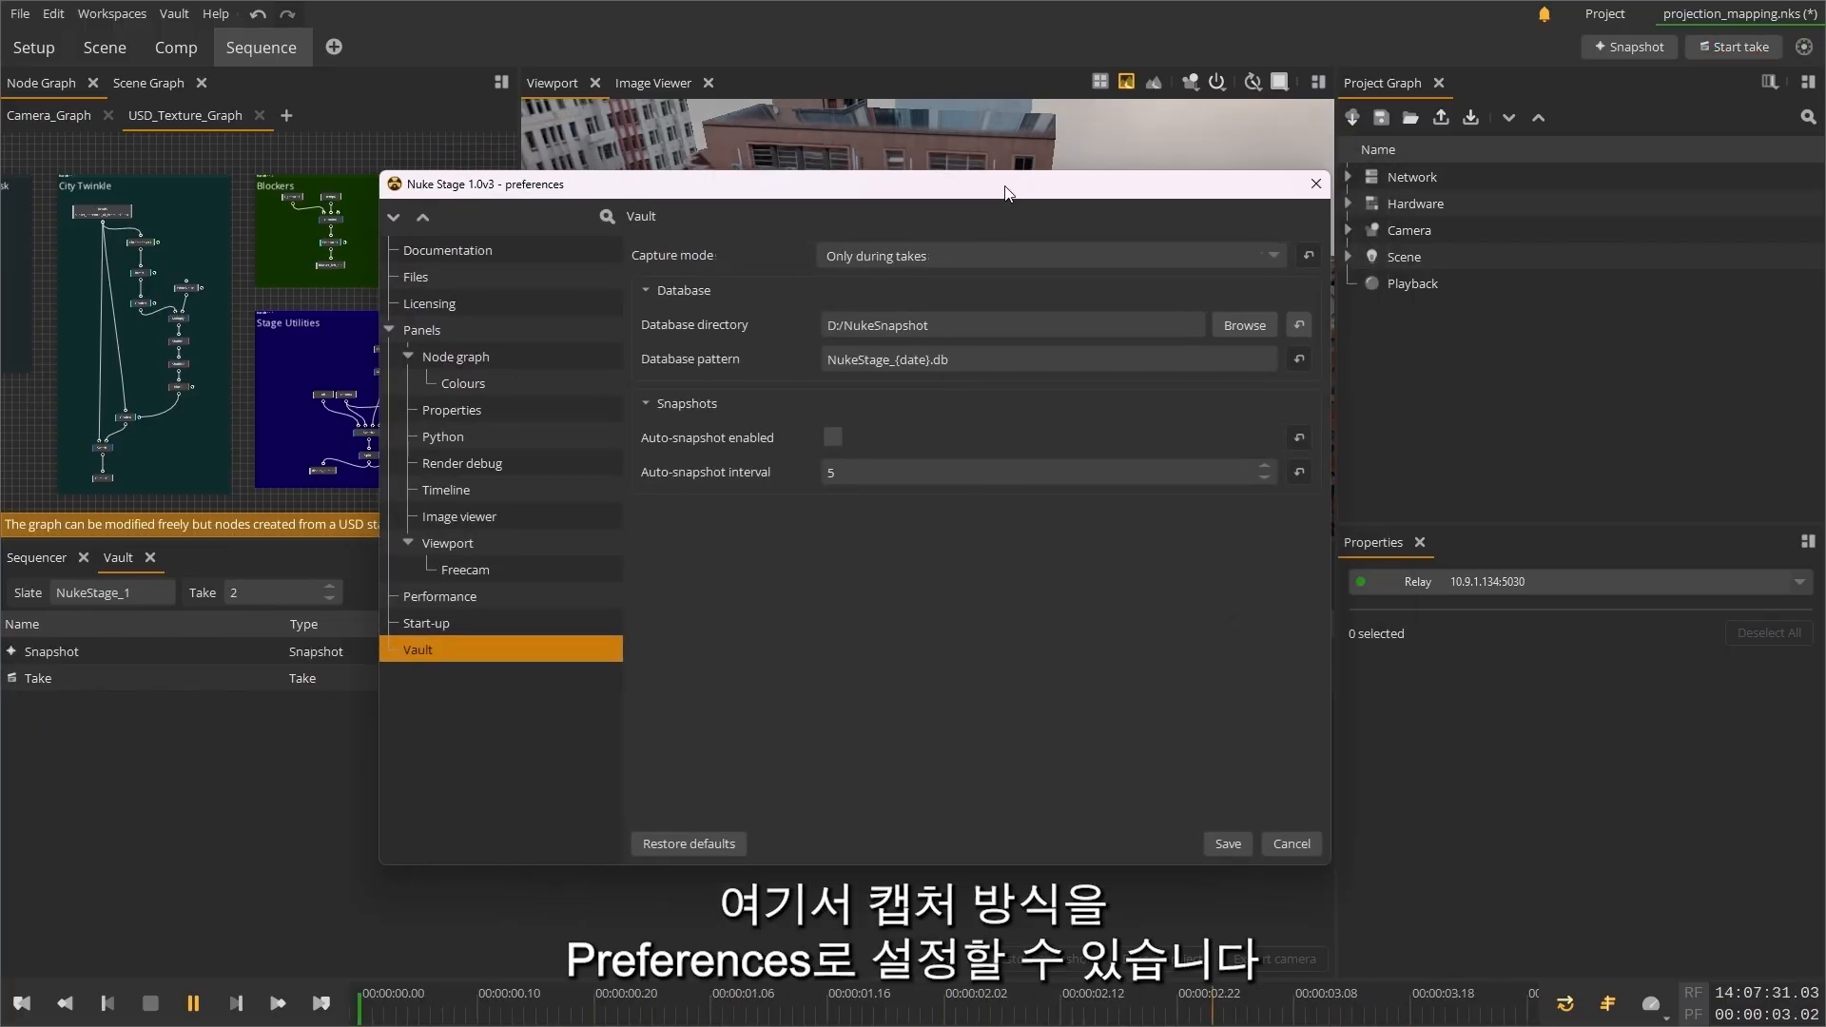
left_click(1257, 260)
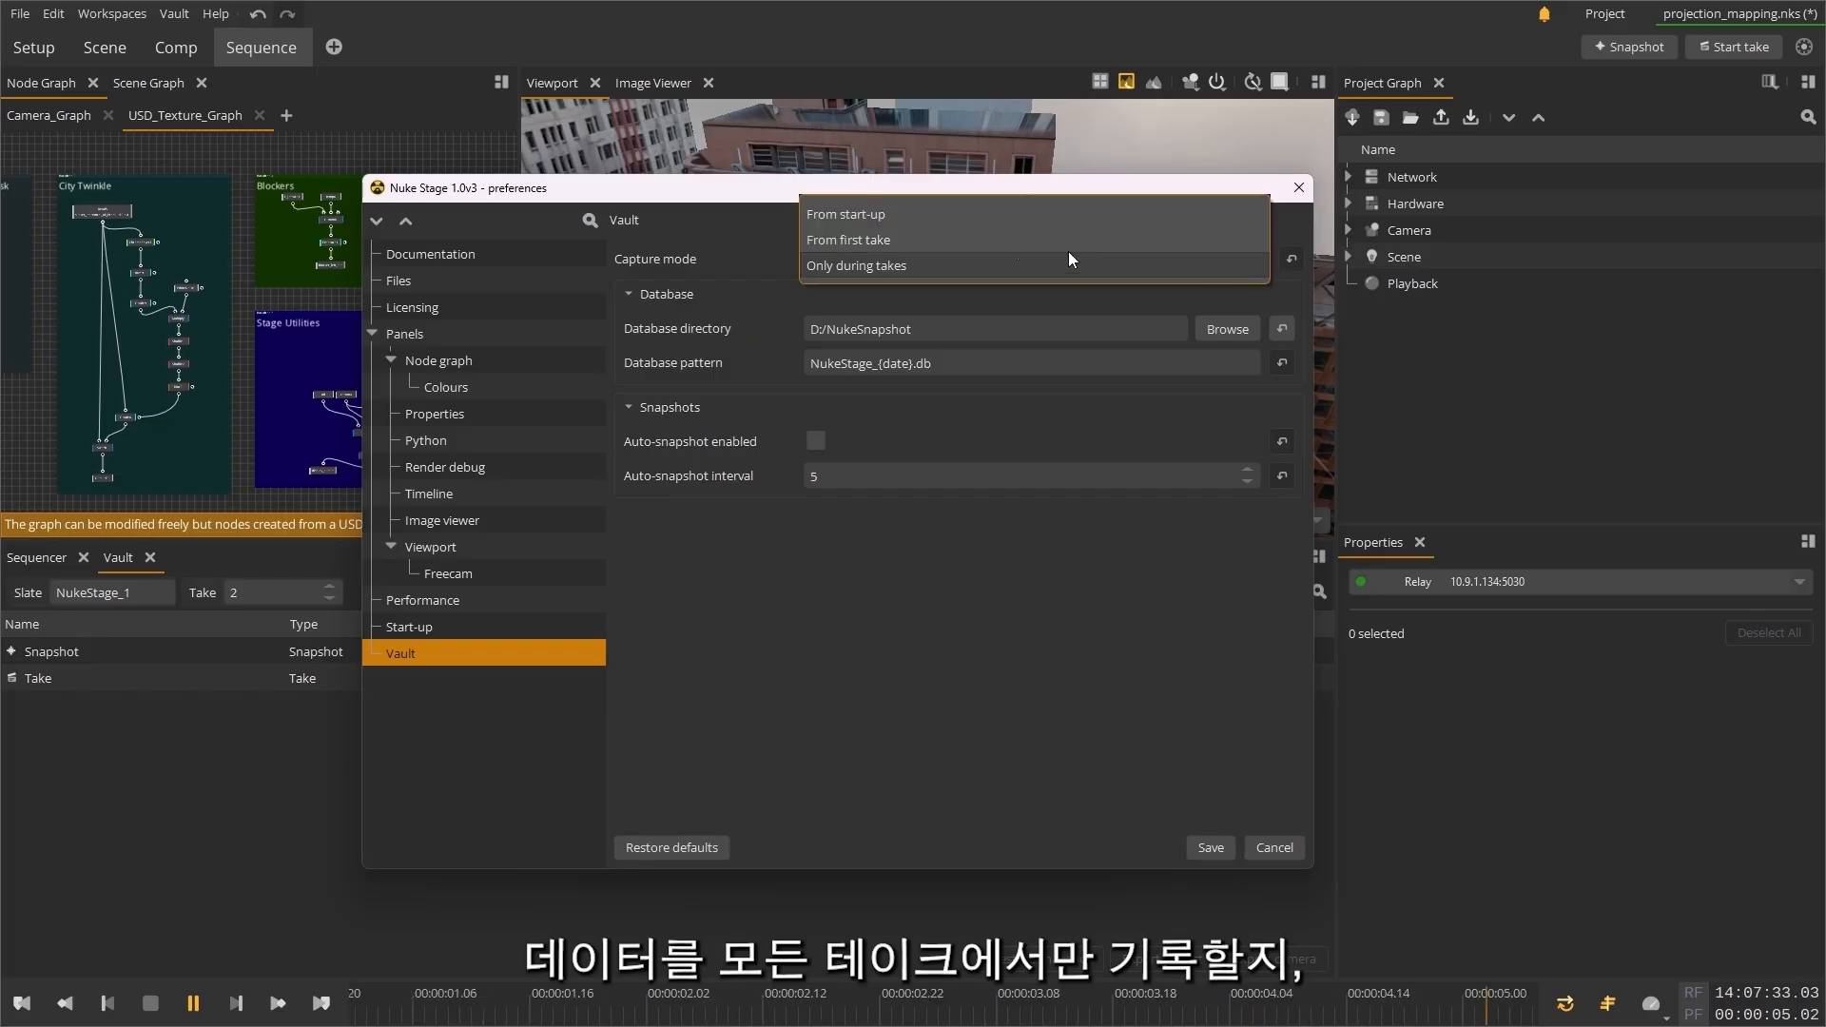
left_click(895, 268)
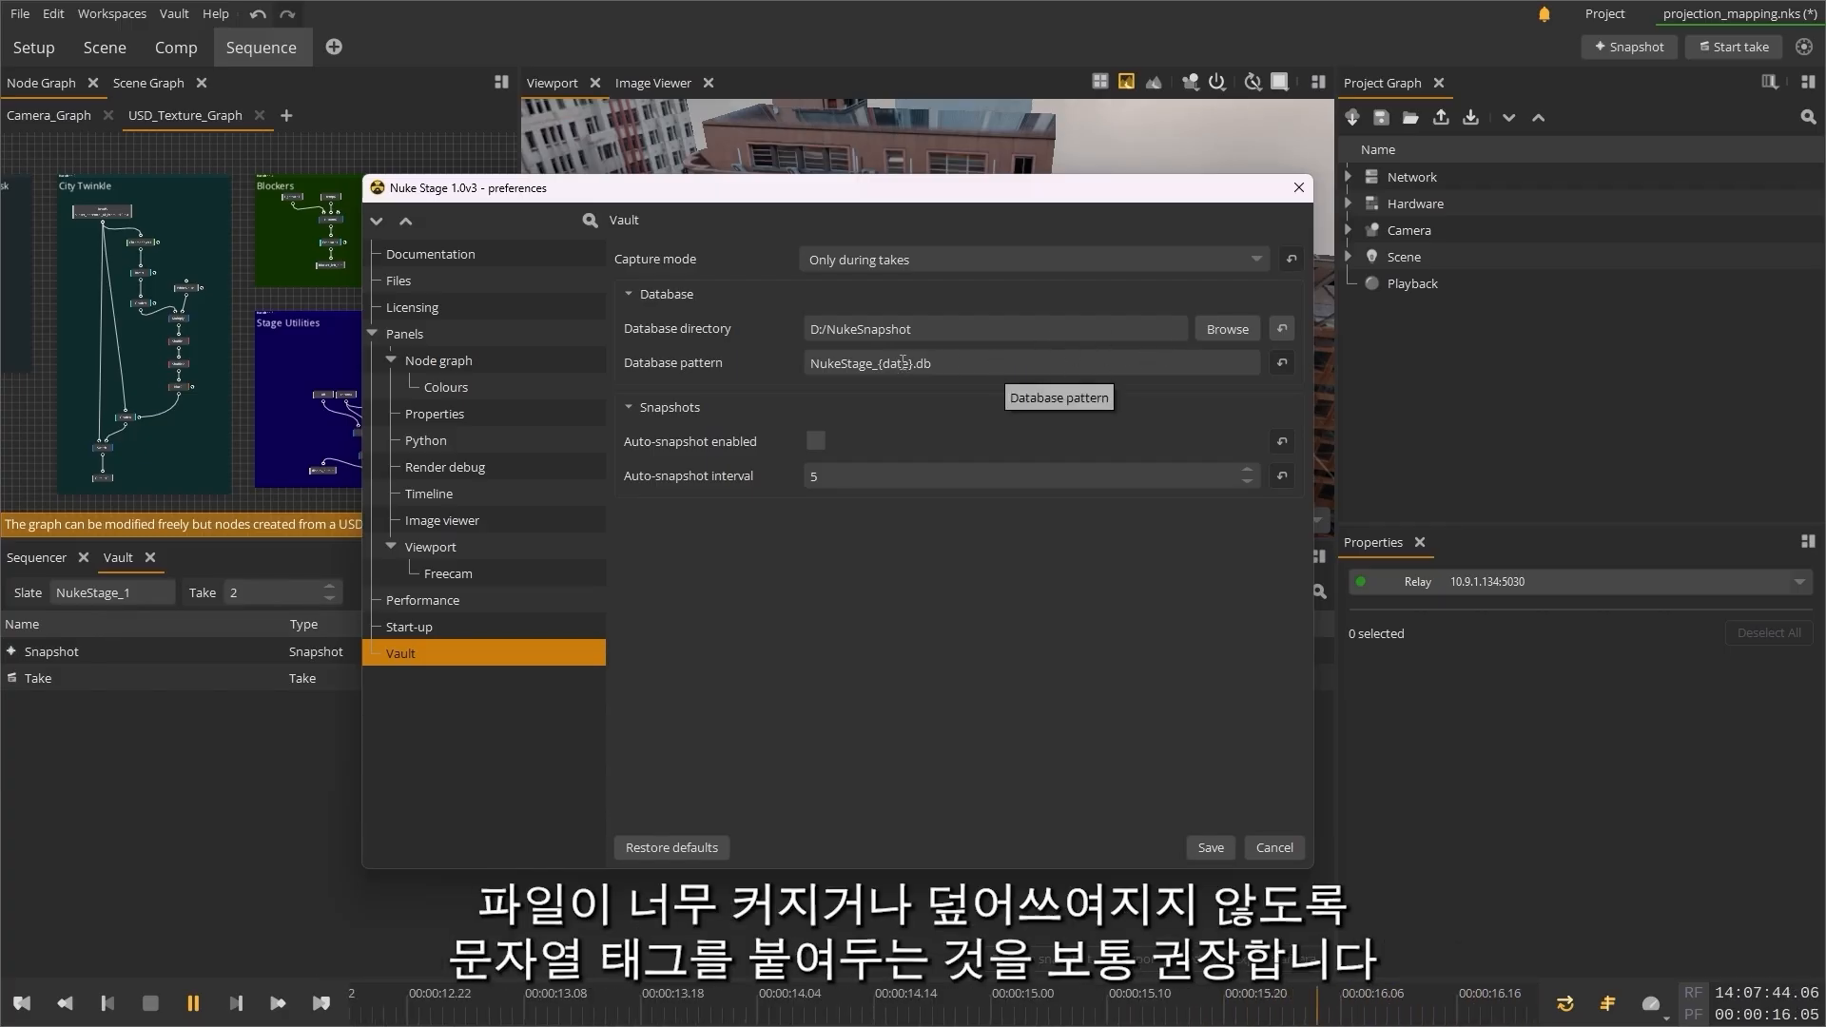
mouse_move(695, 362)
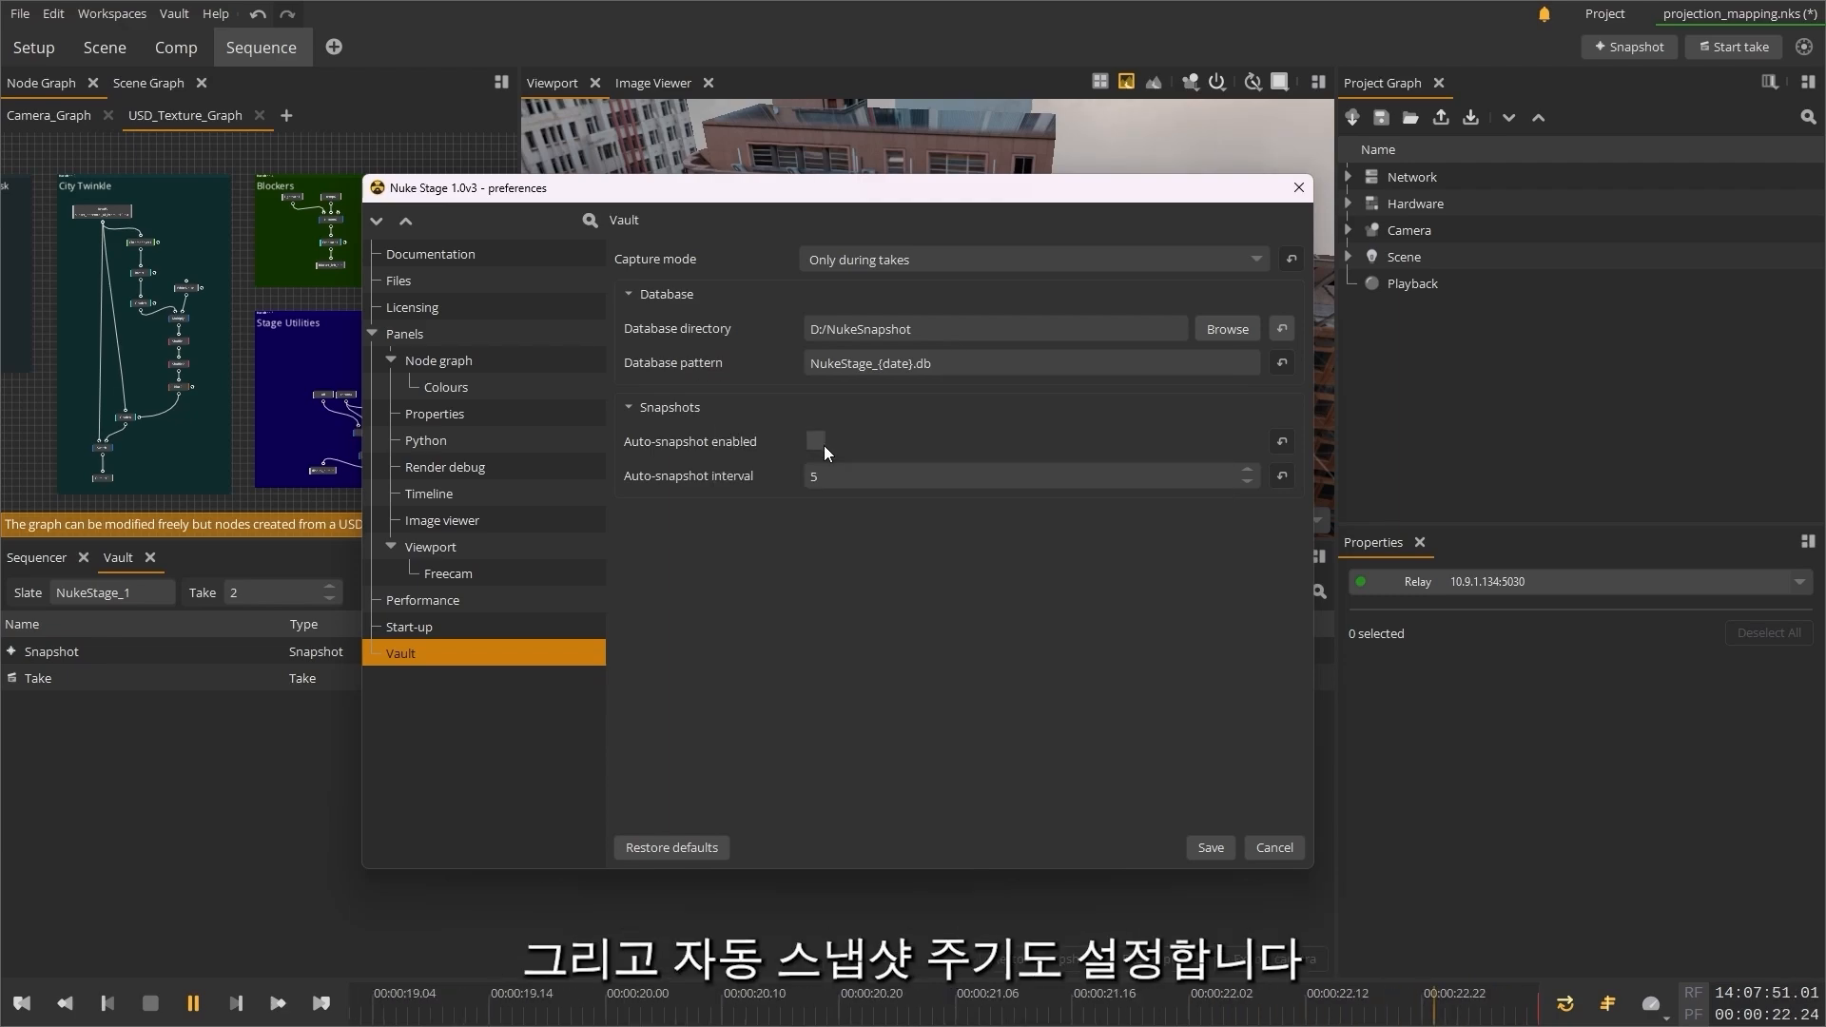
left_click(818, 442)
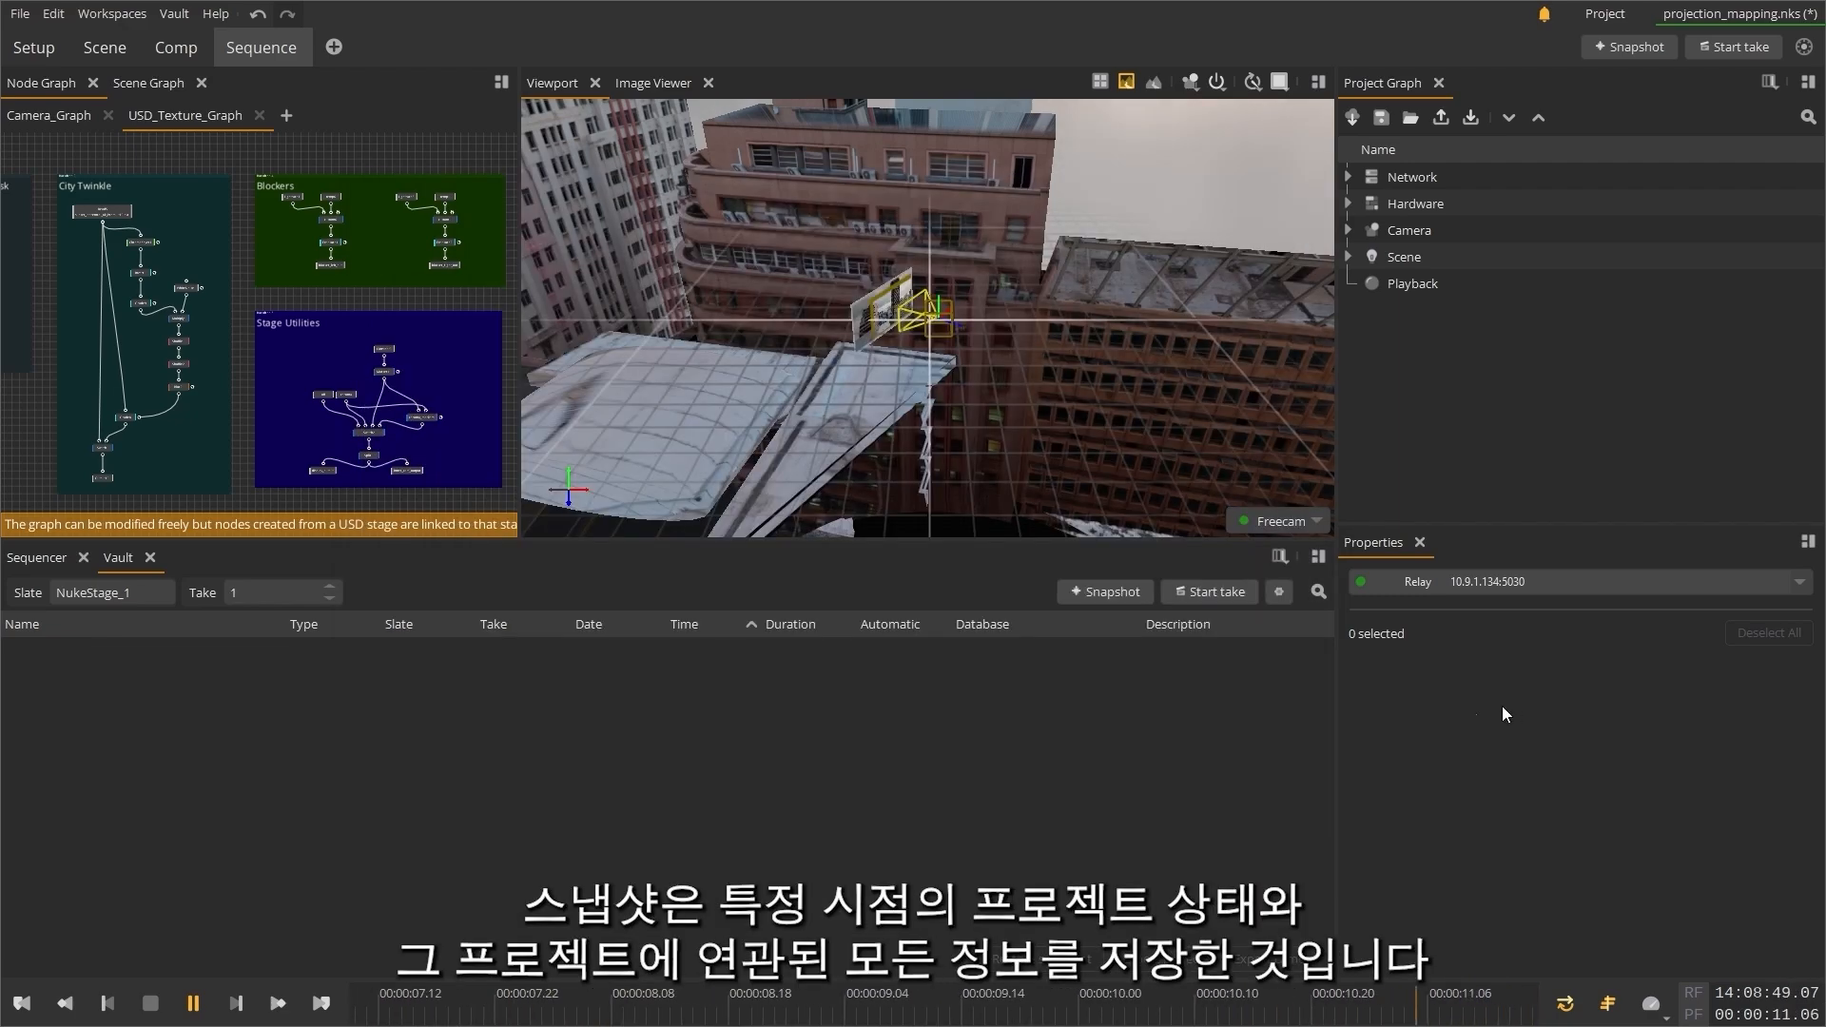
Step: Add a snapshot of the current project and record a take about 10 seconds long
left_click(1105, 592)
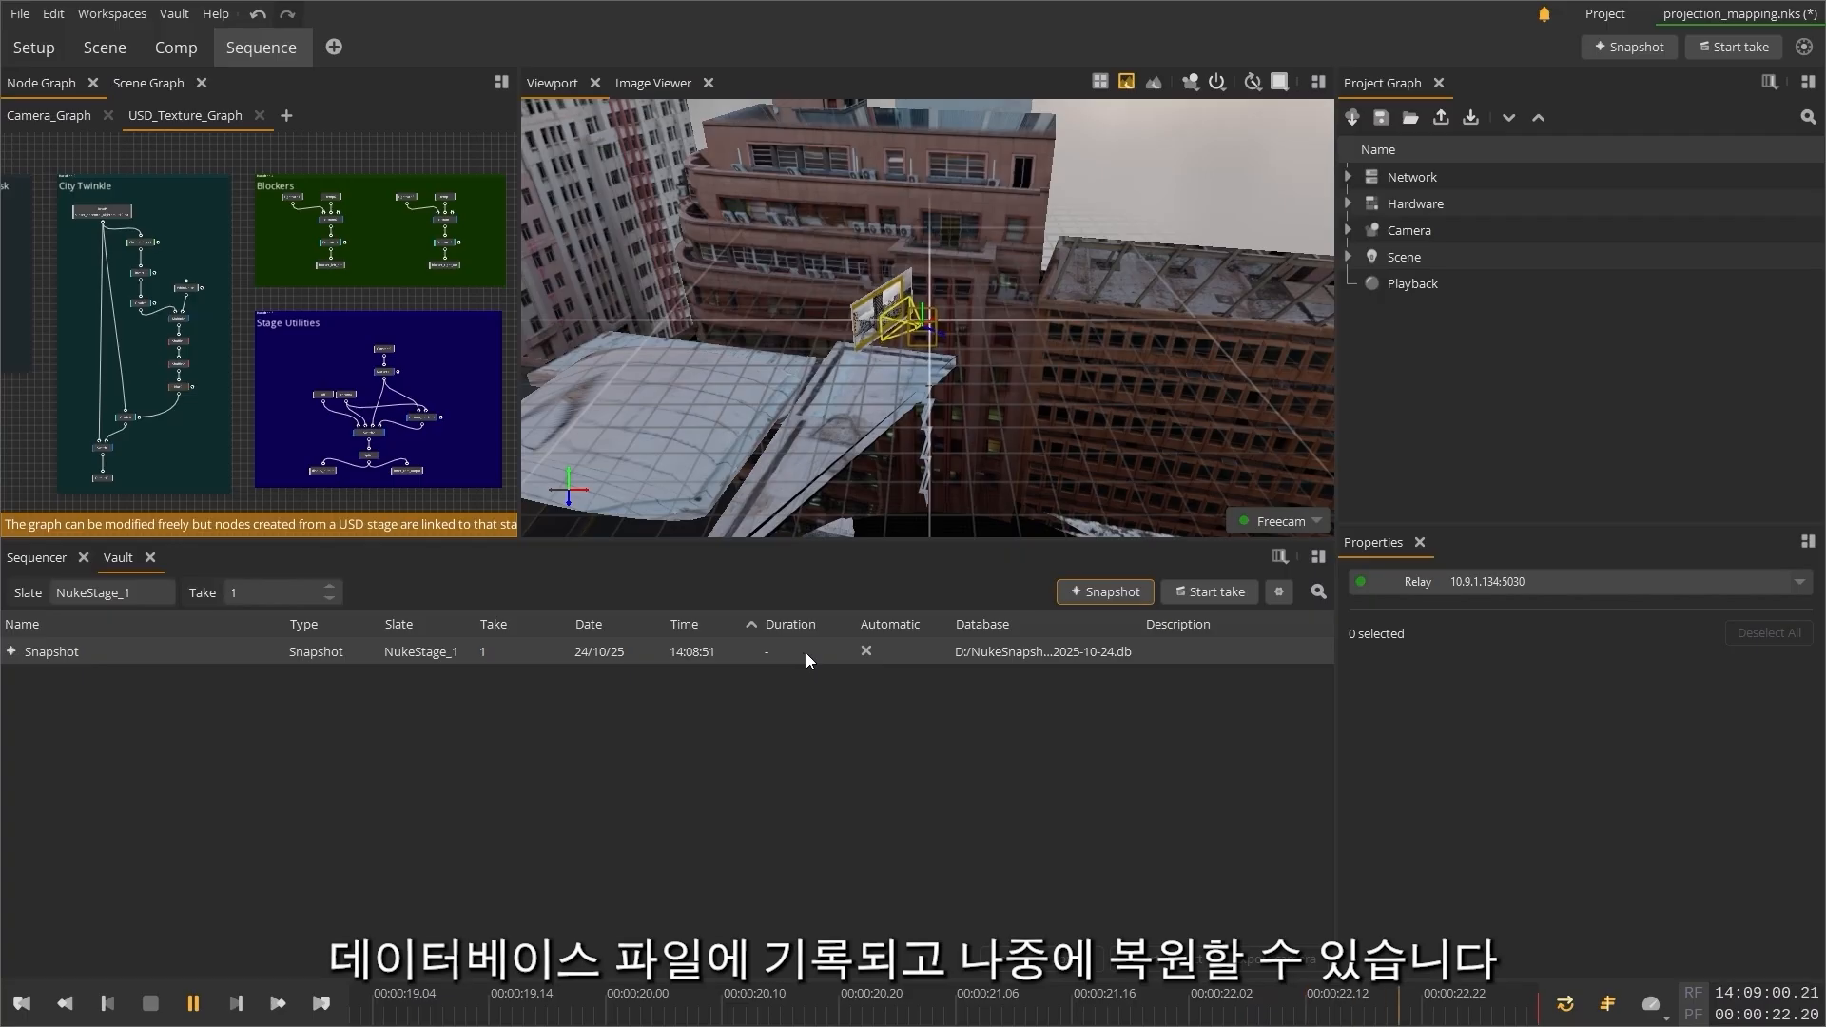
left_click(1213, 591)
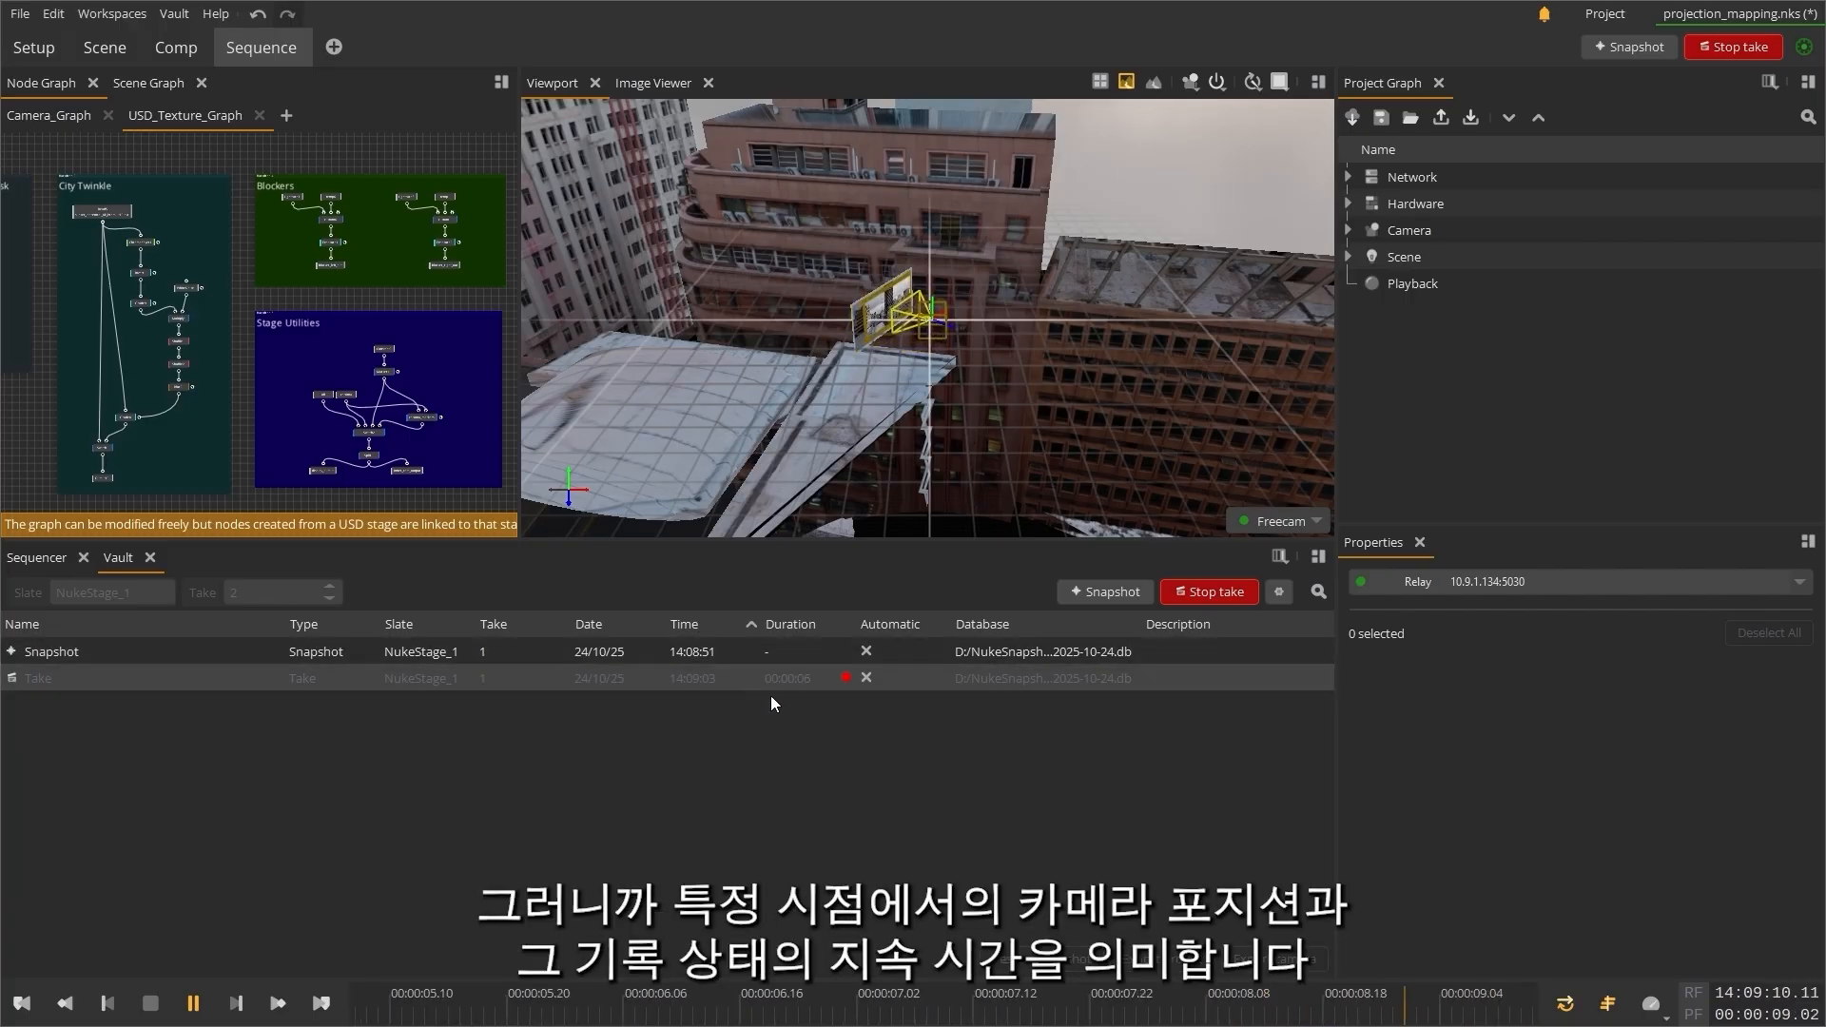
left_click(1202, 593)
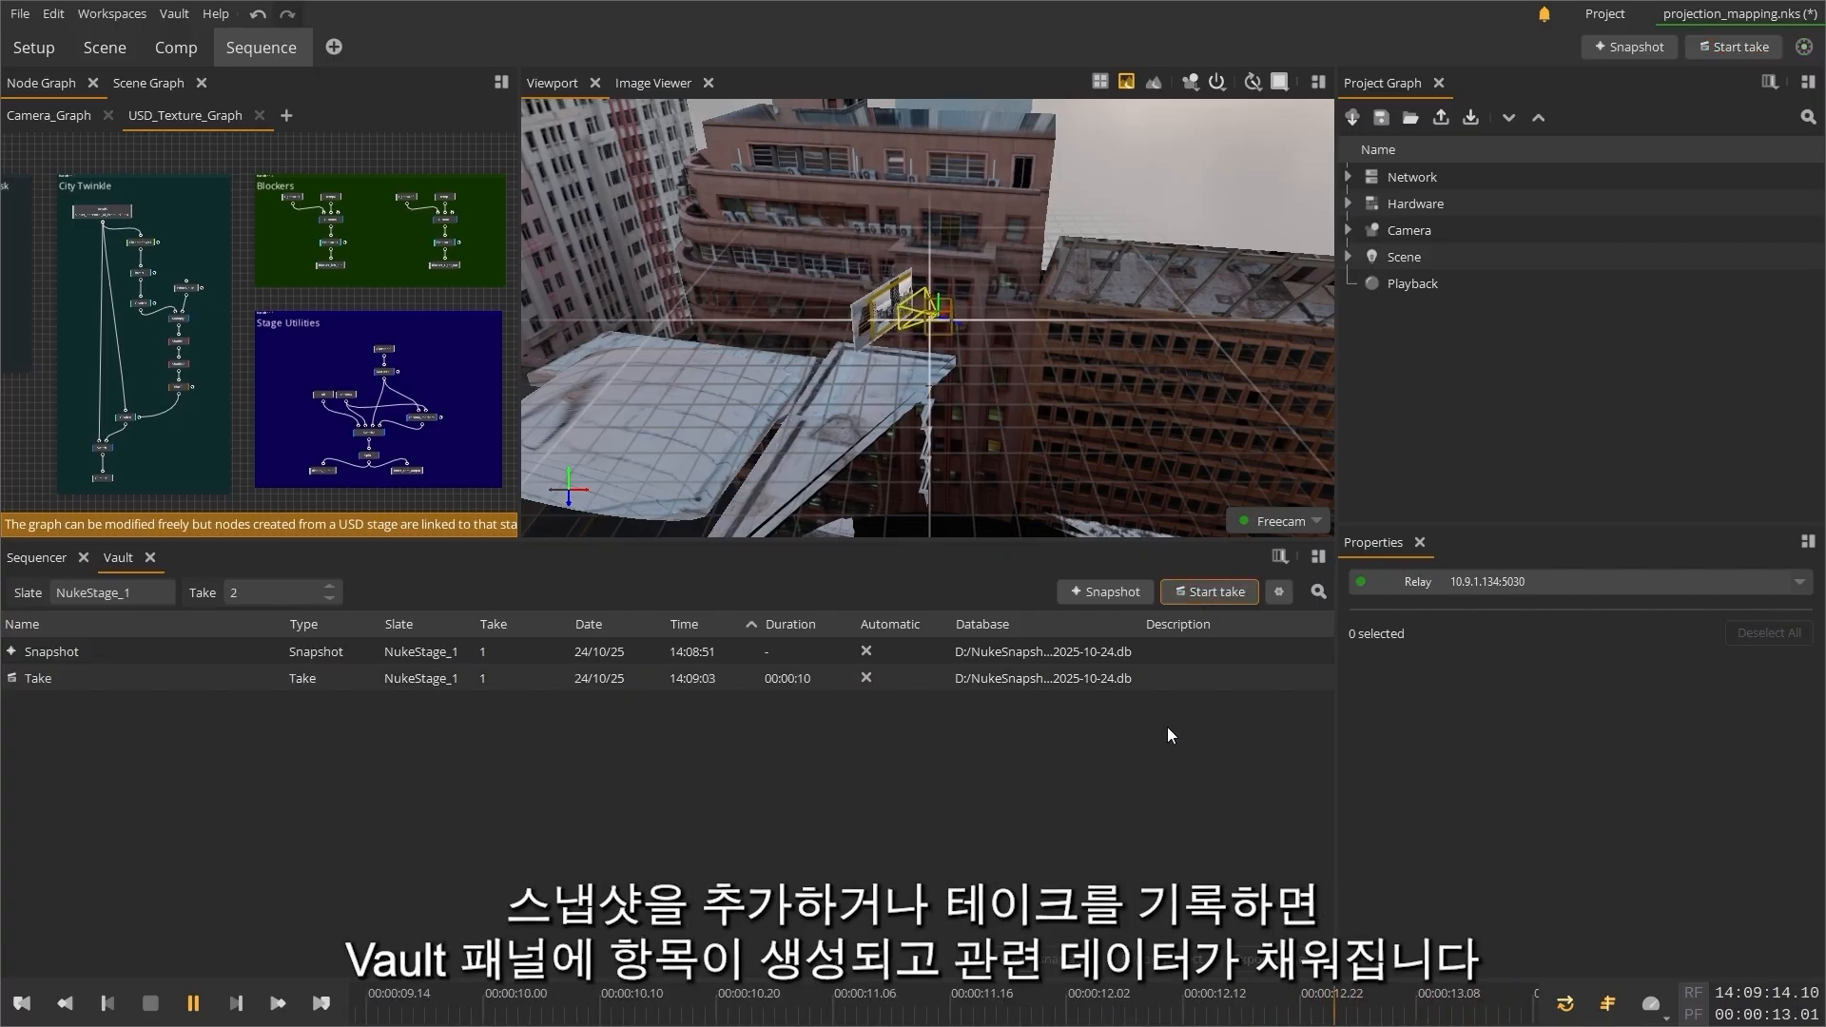
Step: Give the snapshot entry in the Vault list the description "First Setup"
left_click(1219, 648)
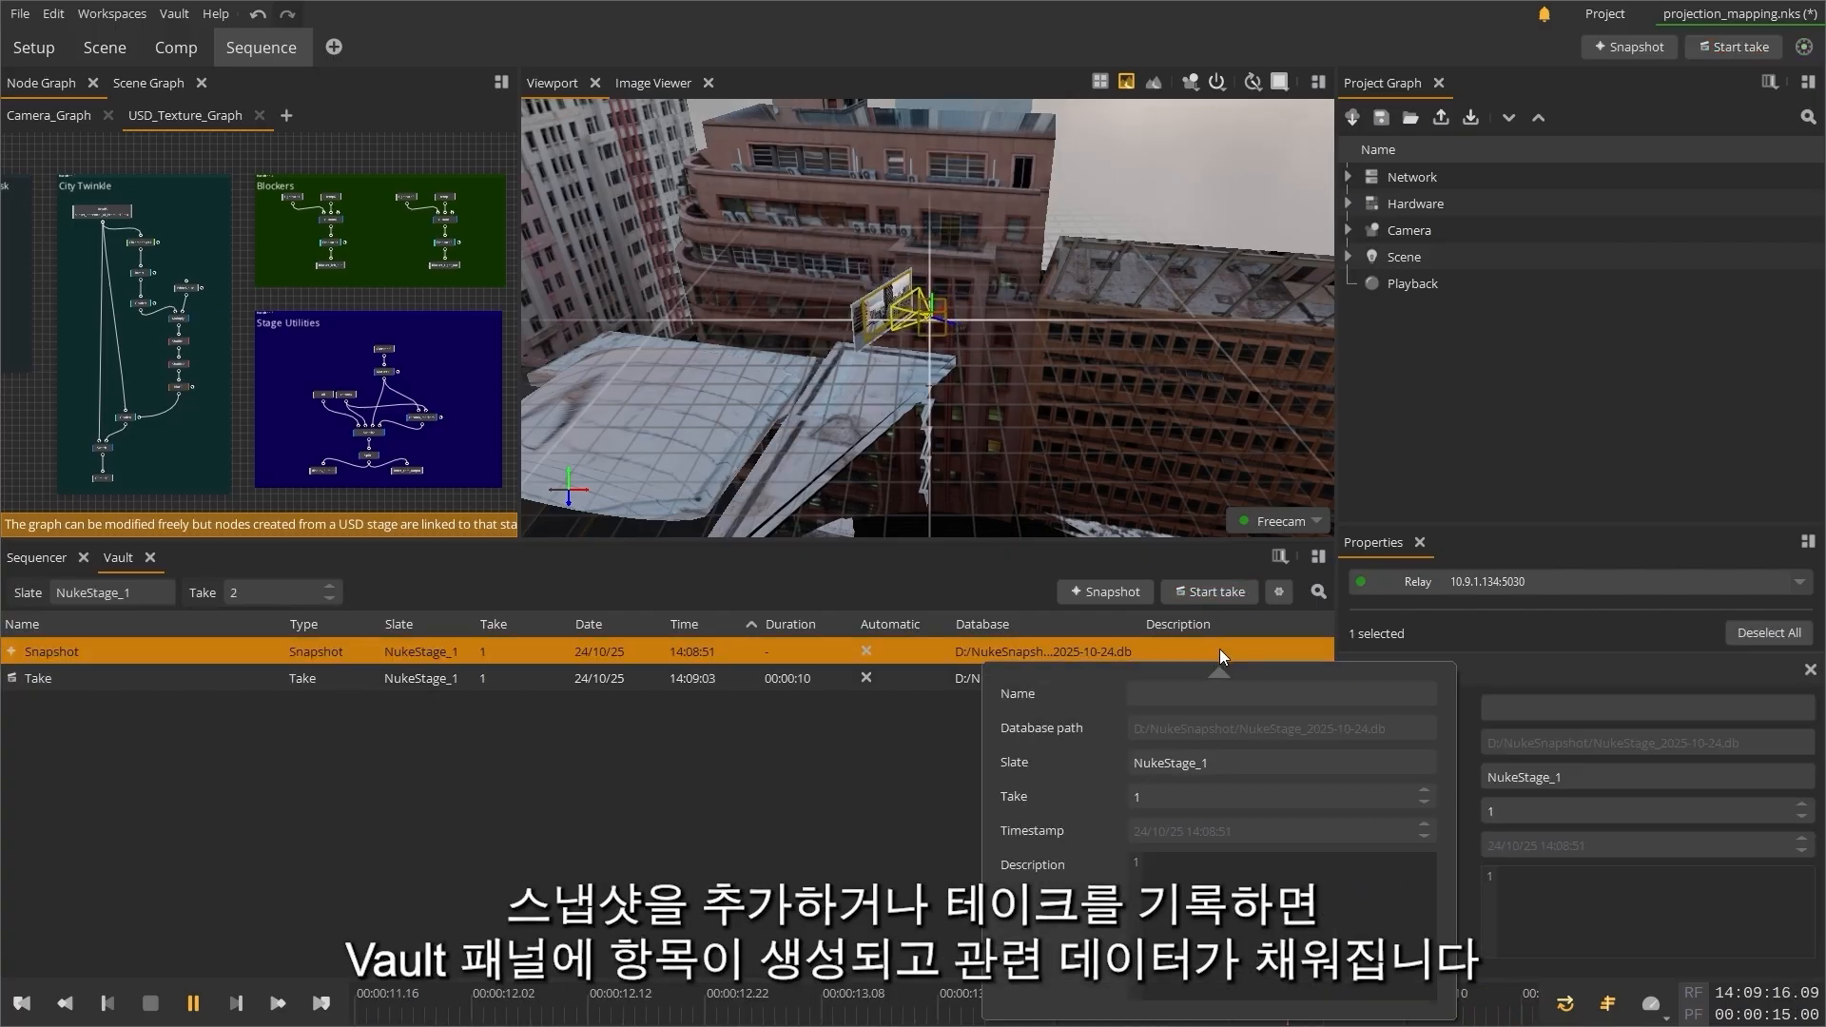
left_click(1227, 886)
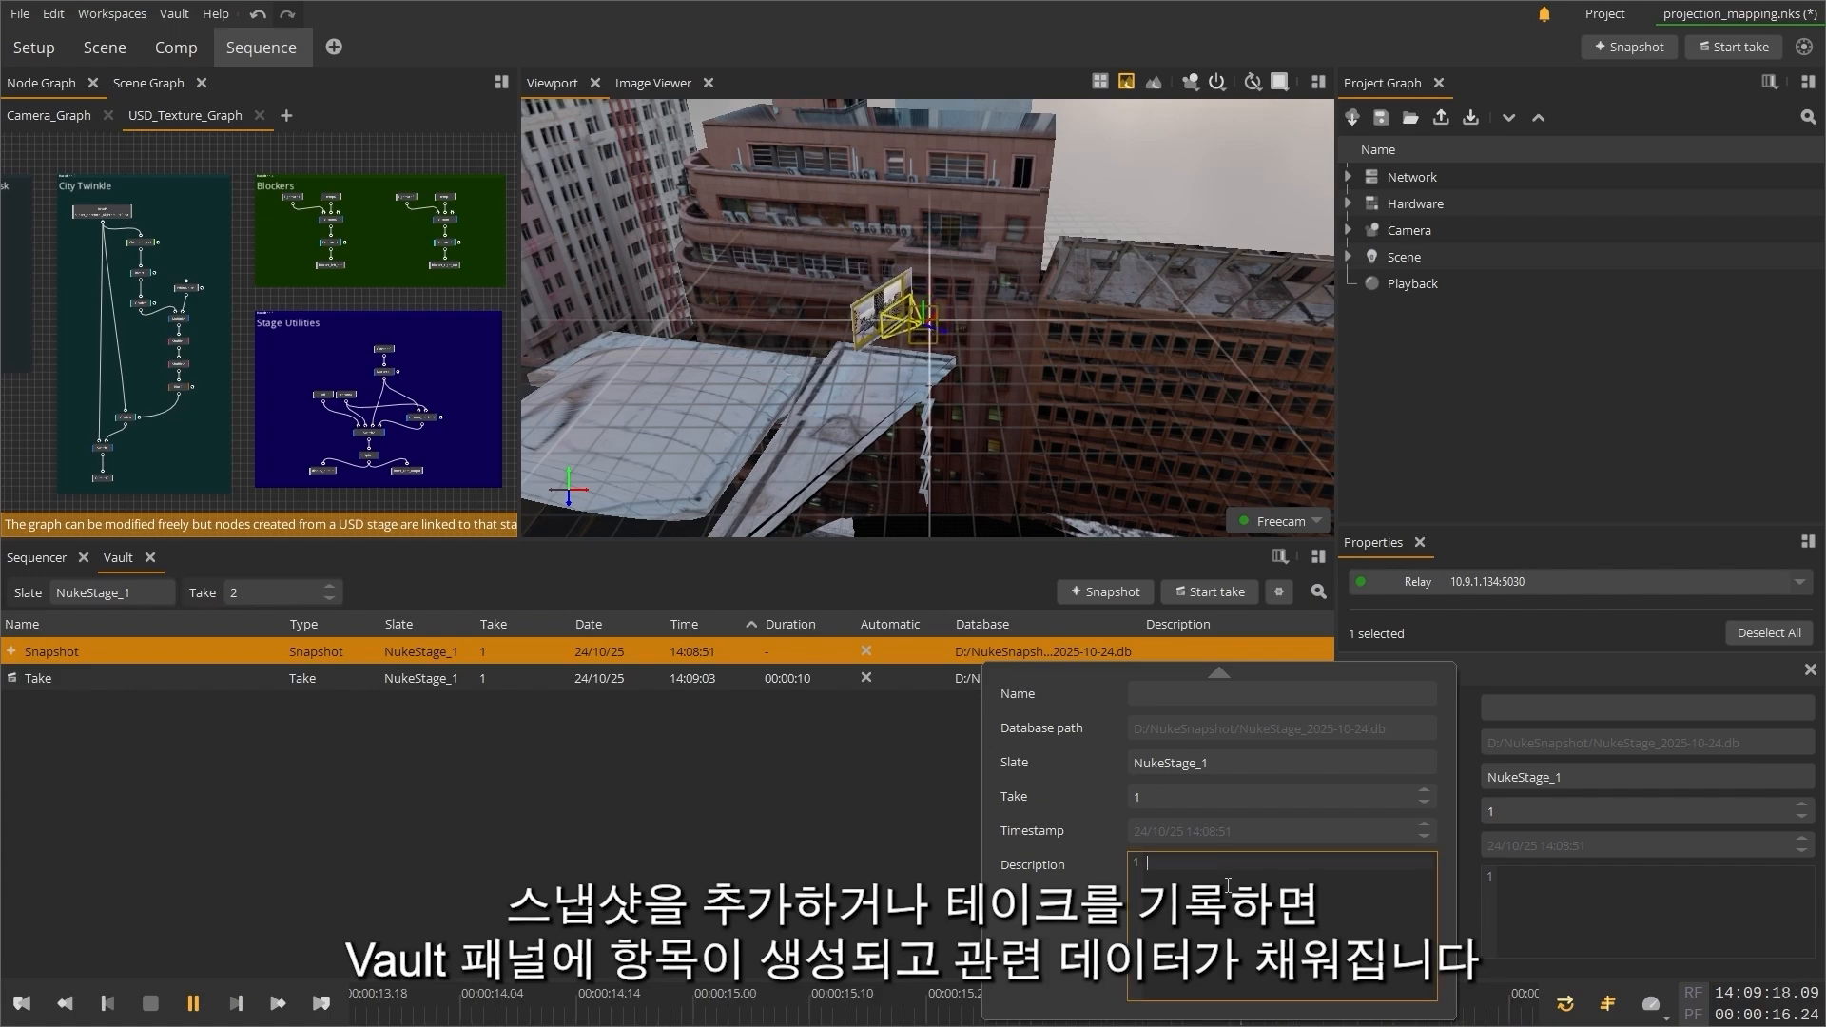
type("First Setup")
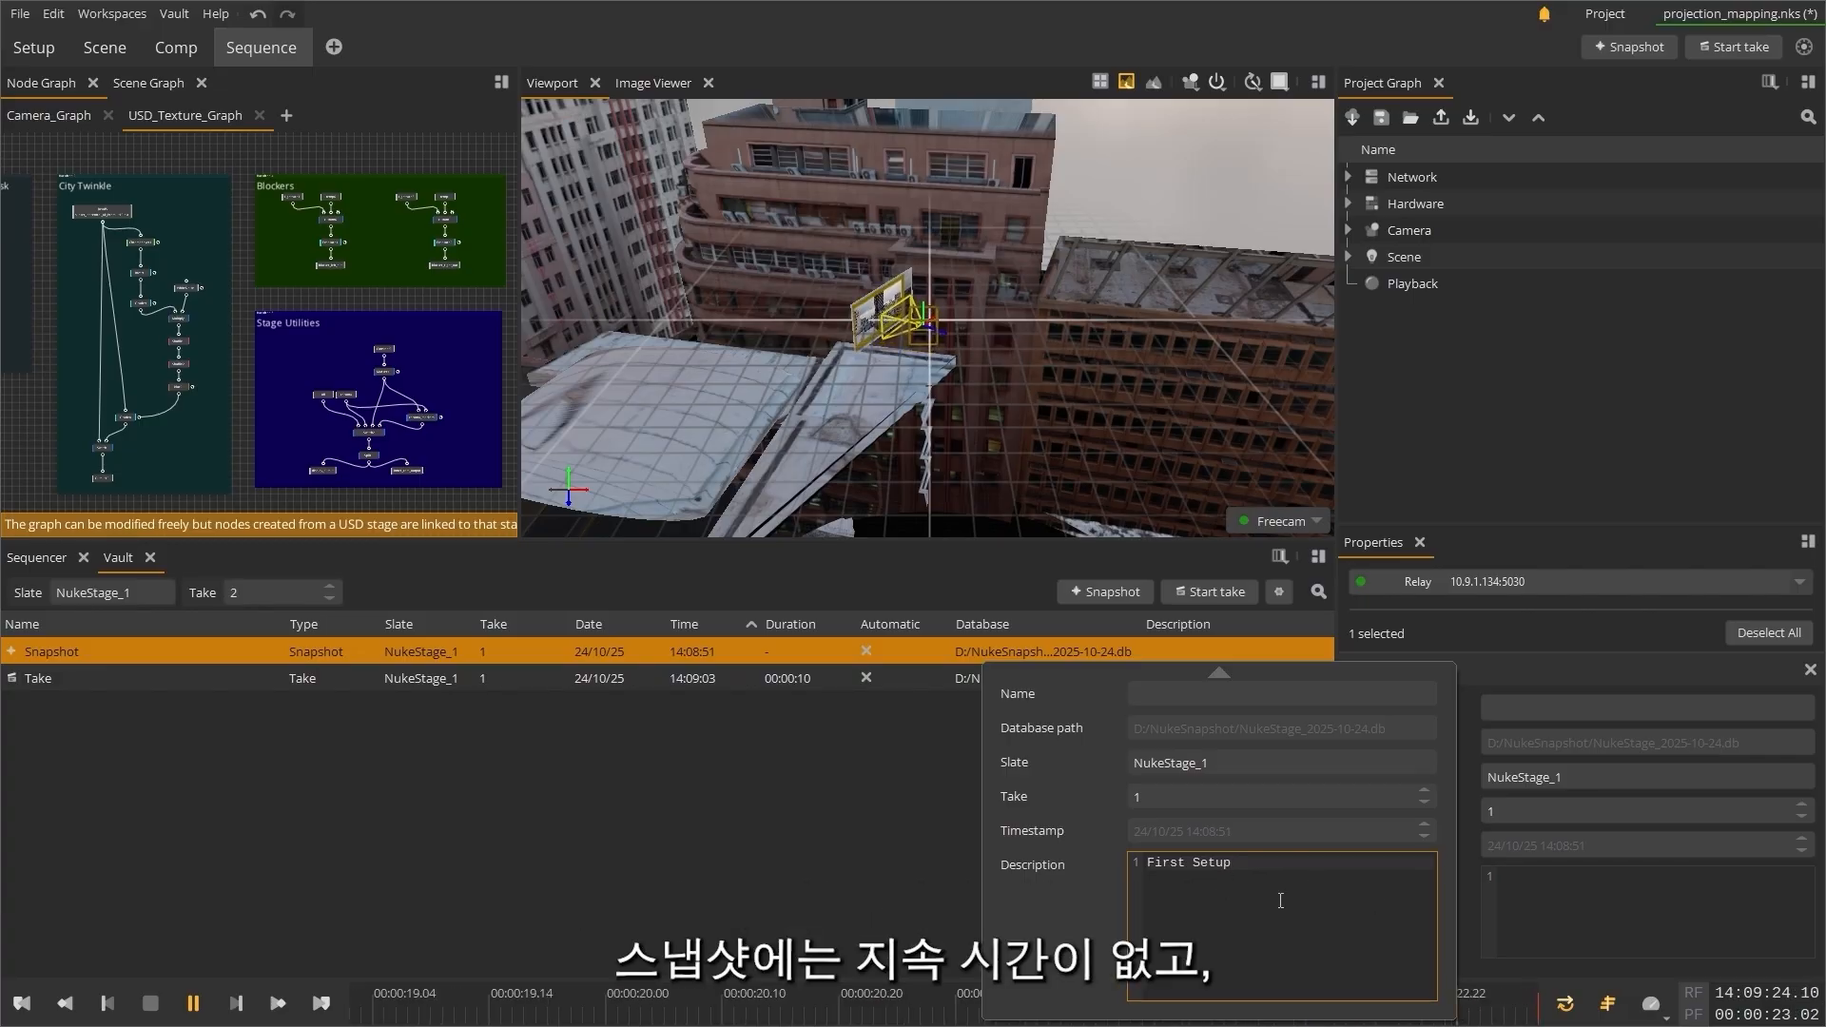
left_click(876, 871)
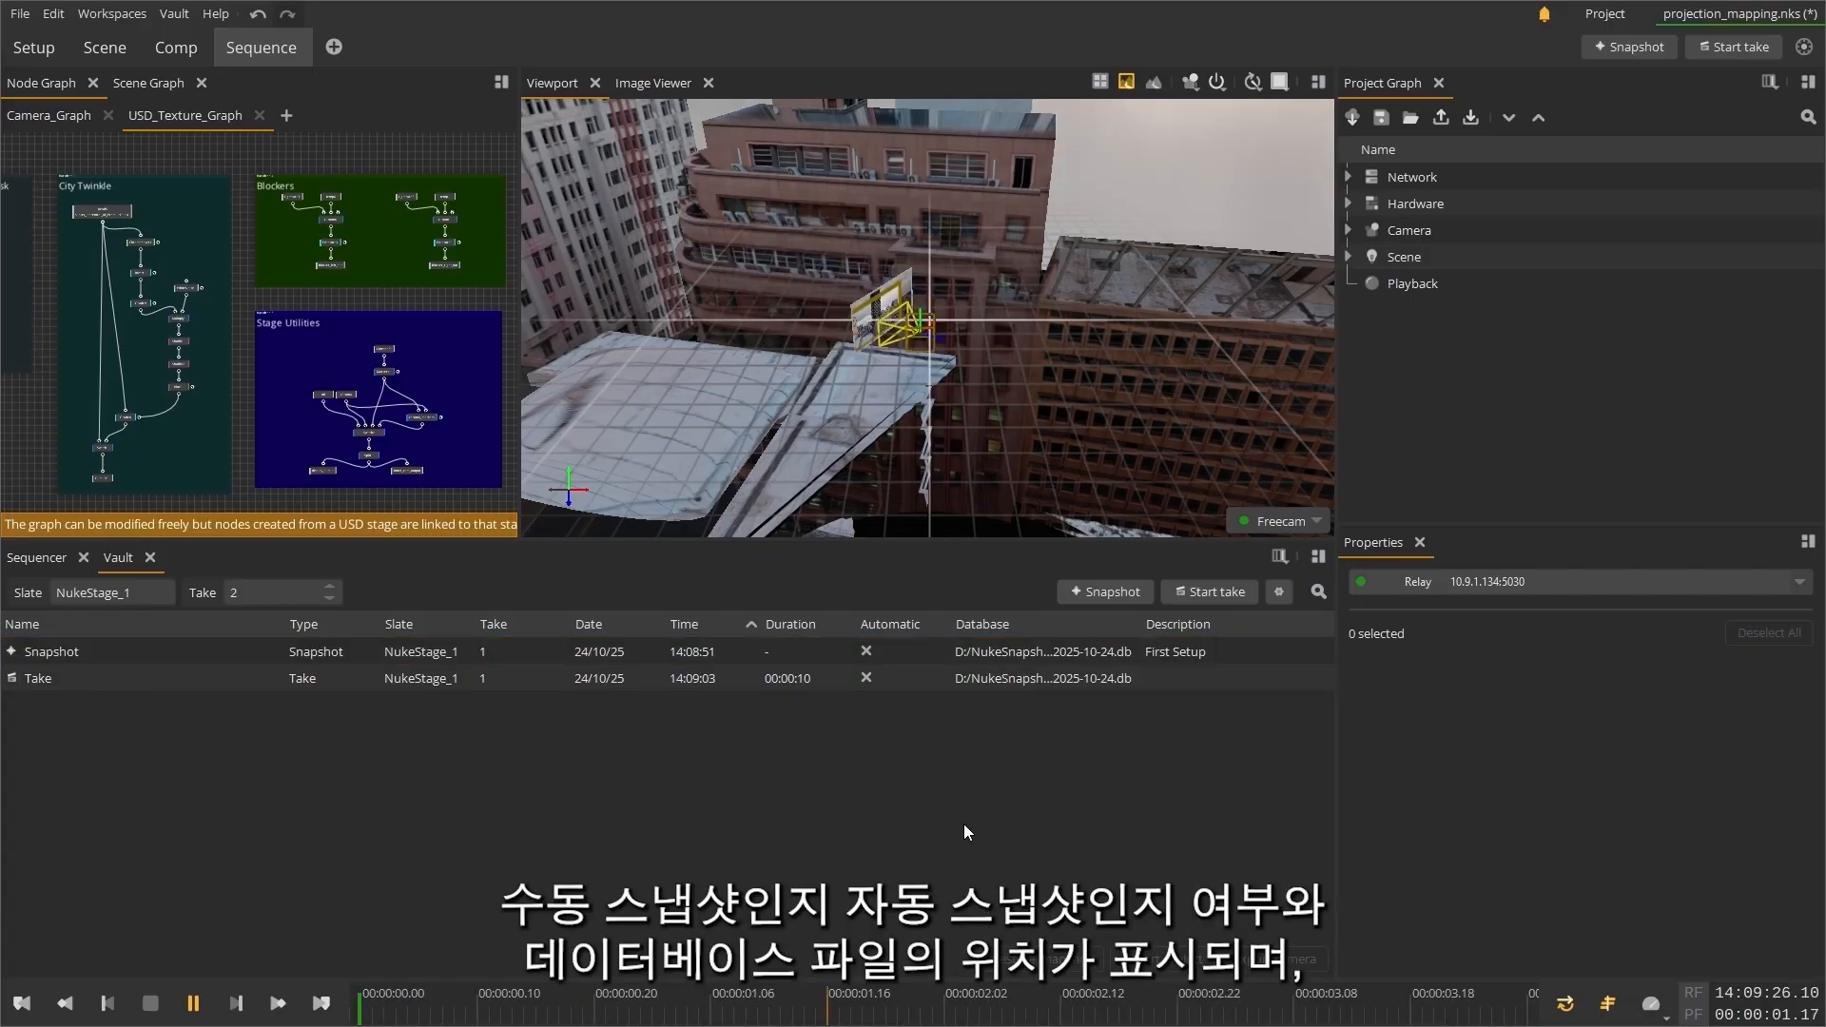
Step: Give the recorded take in the Vault list the description "First Shot CLU"
left_click(1213, 681)
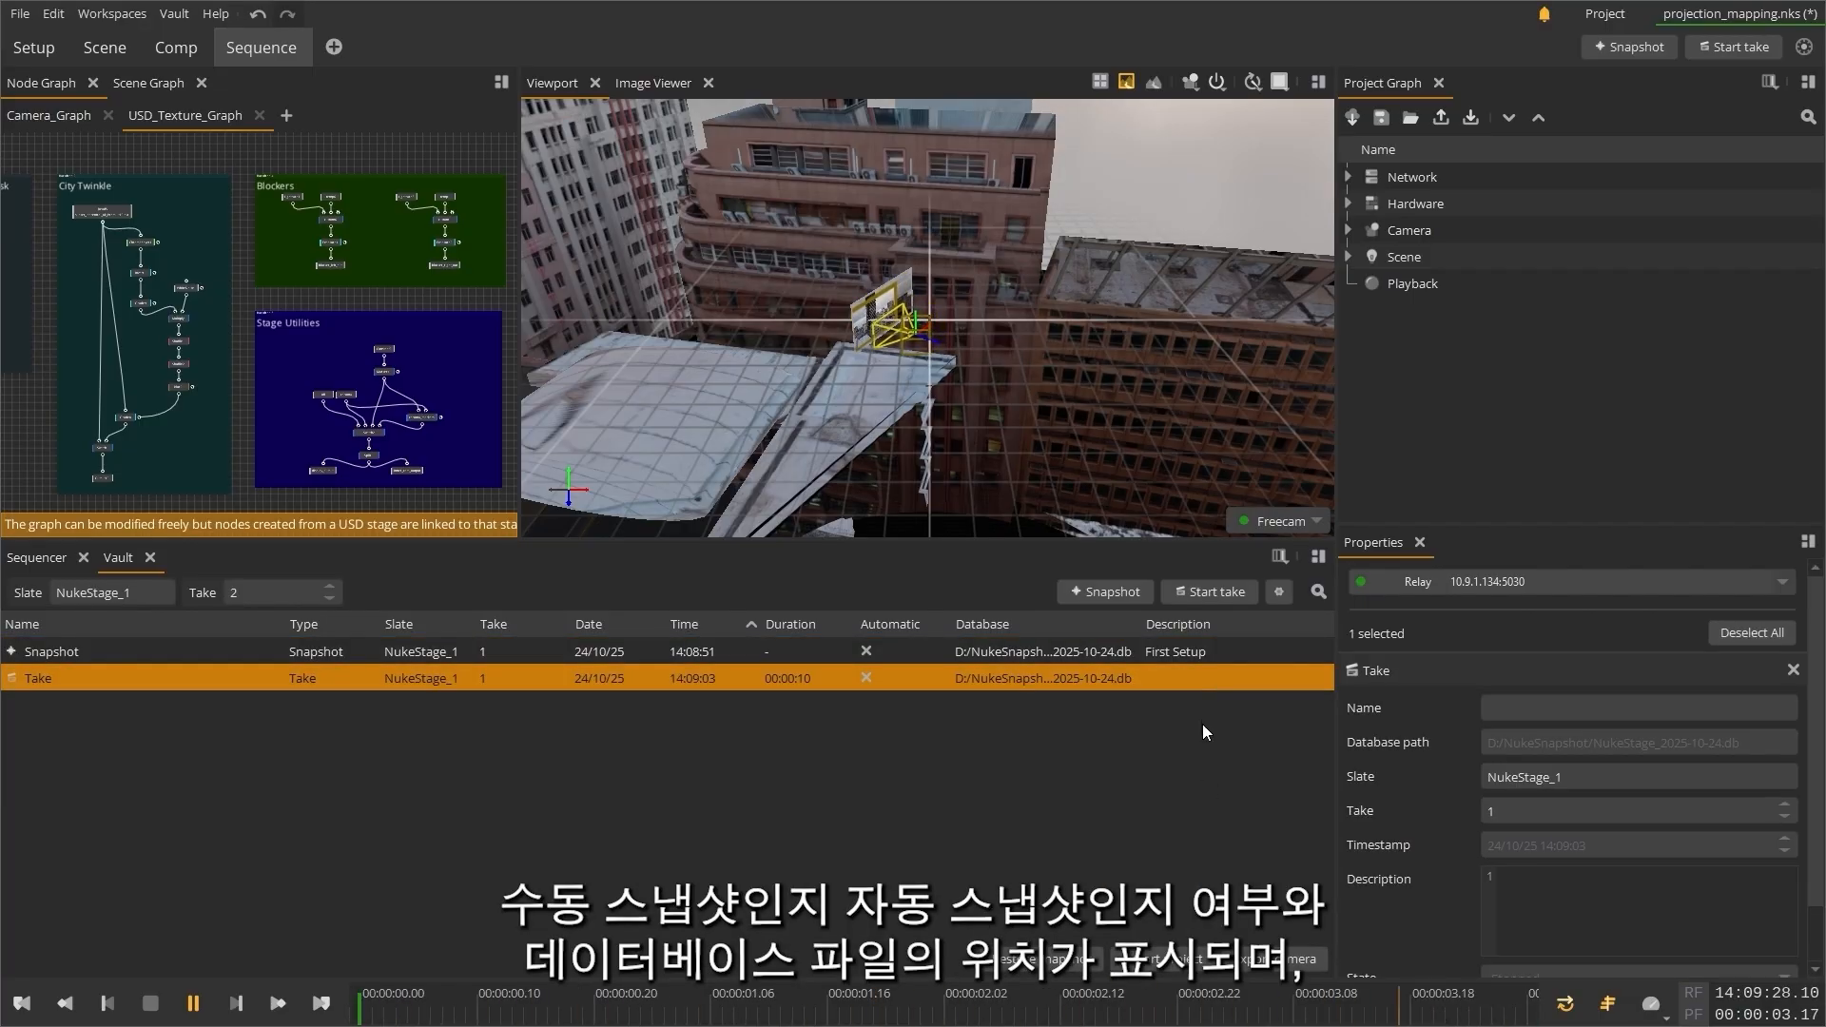
double_click(1201, 677)
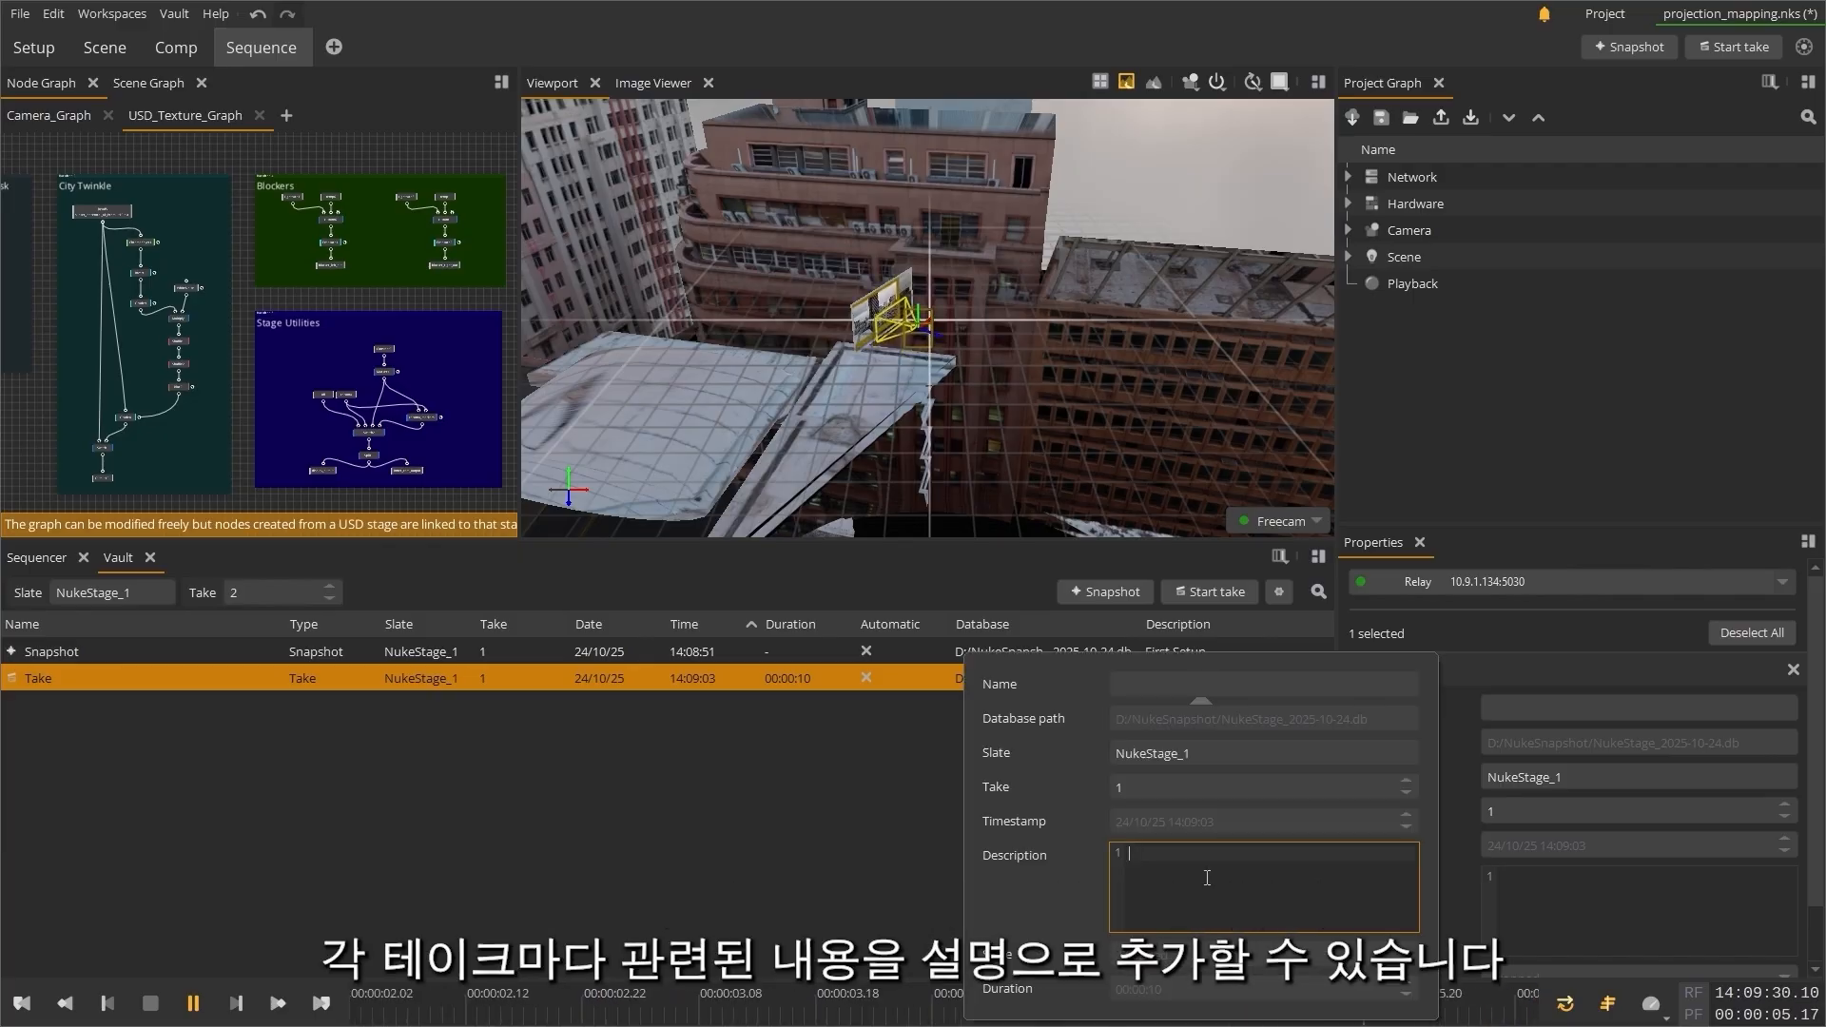
type("First Record CLU")
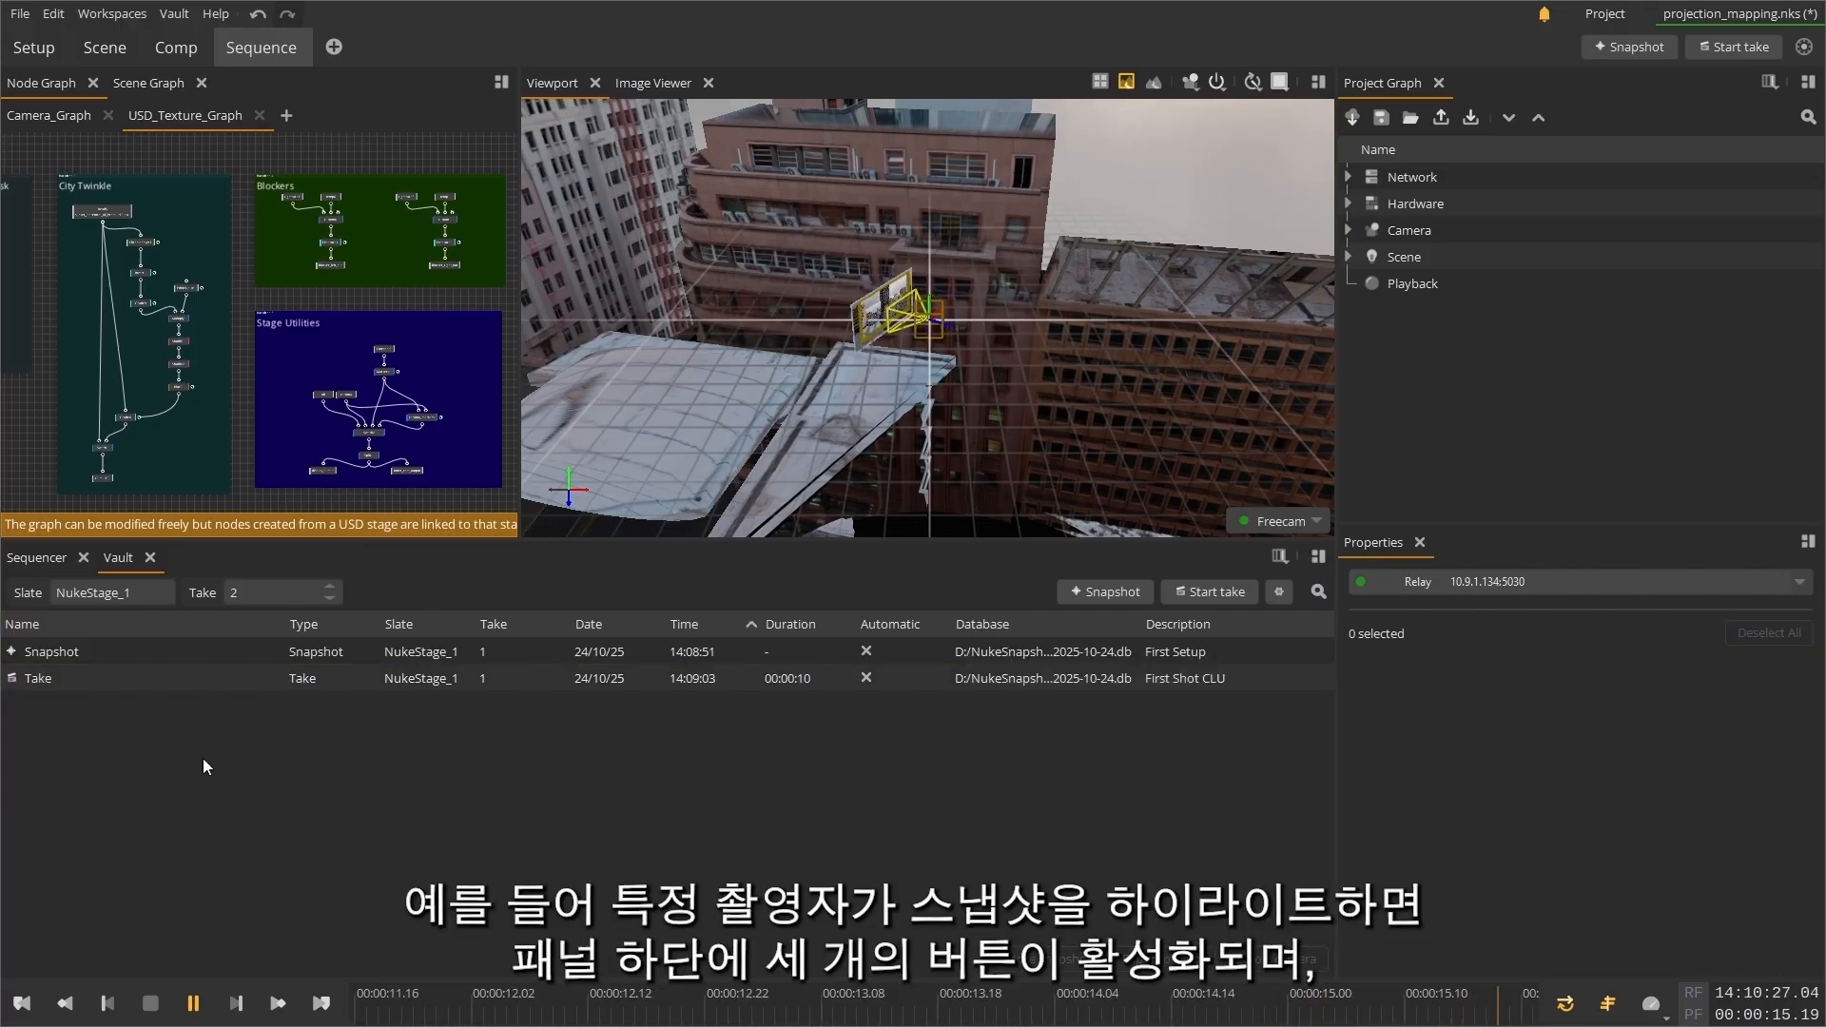
Step: Select the First Setup snapshot and the First Shot CLU take one after the other to view their properties
left_click(163, 653)
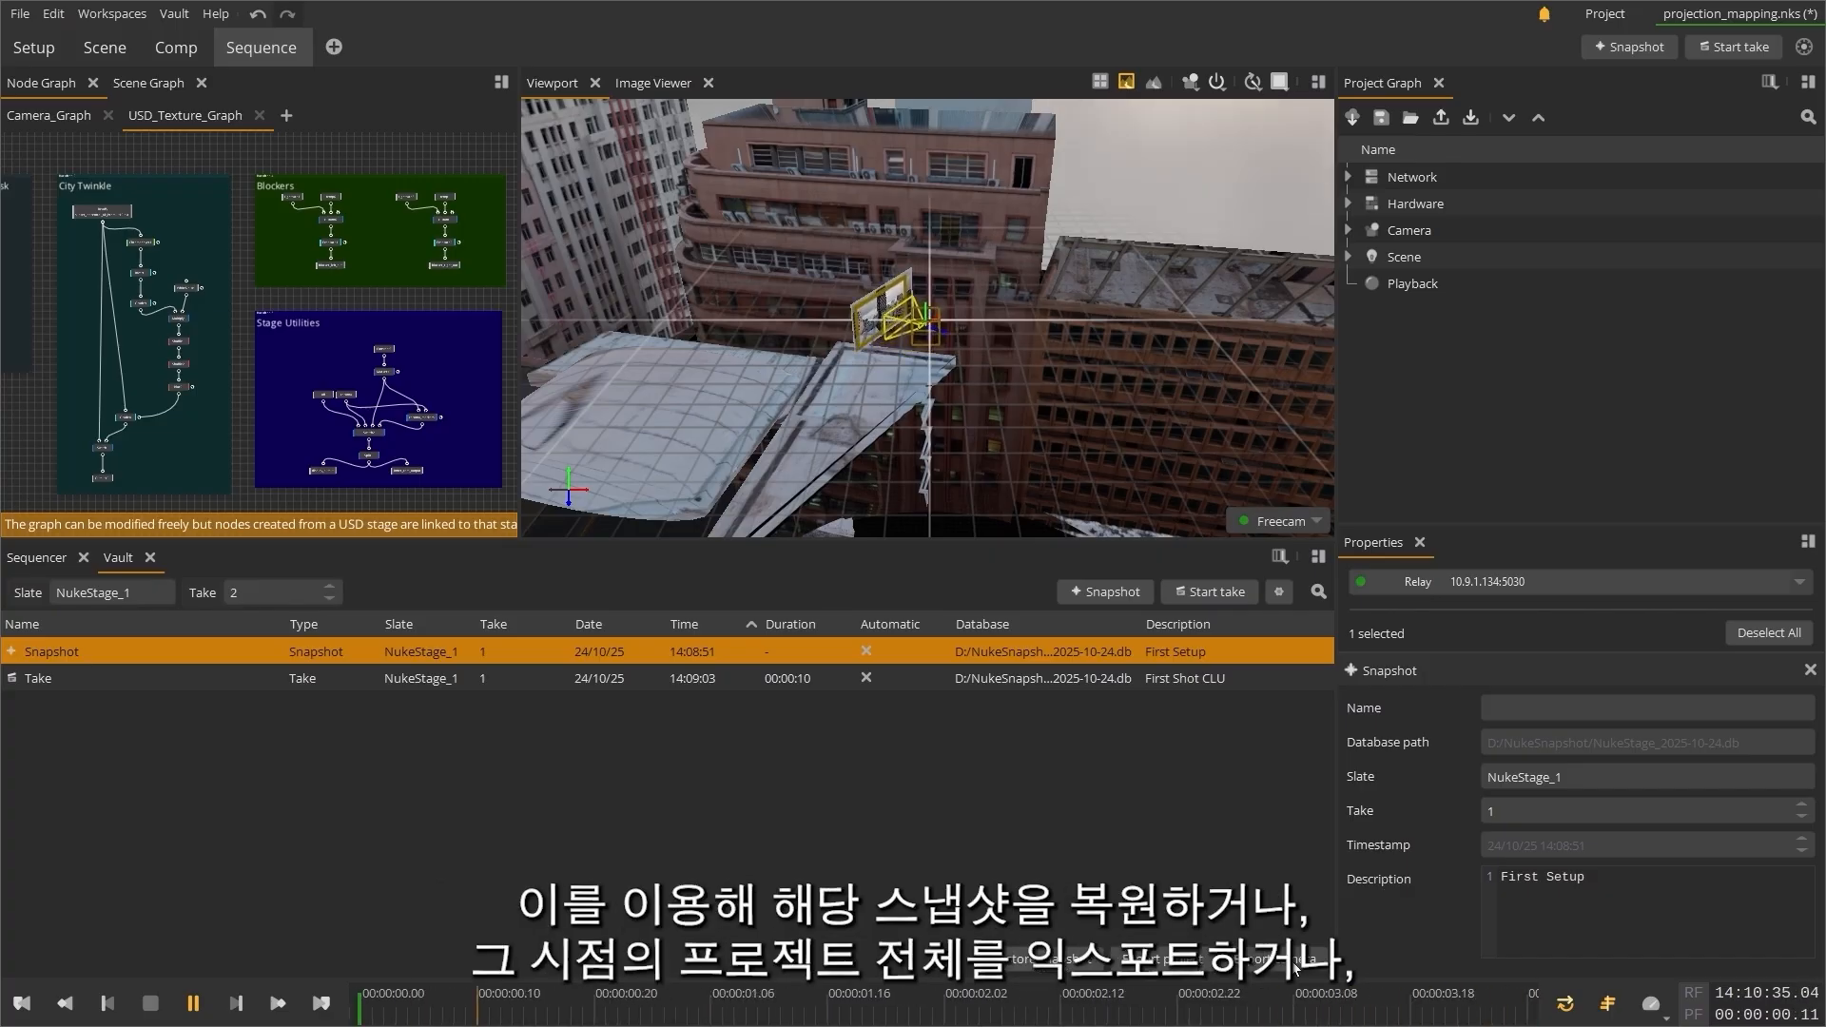
left_click(187, 677)
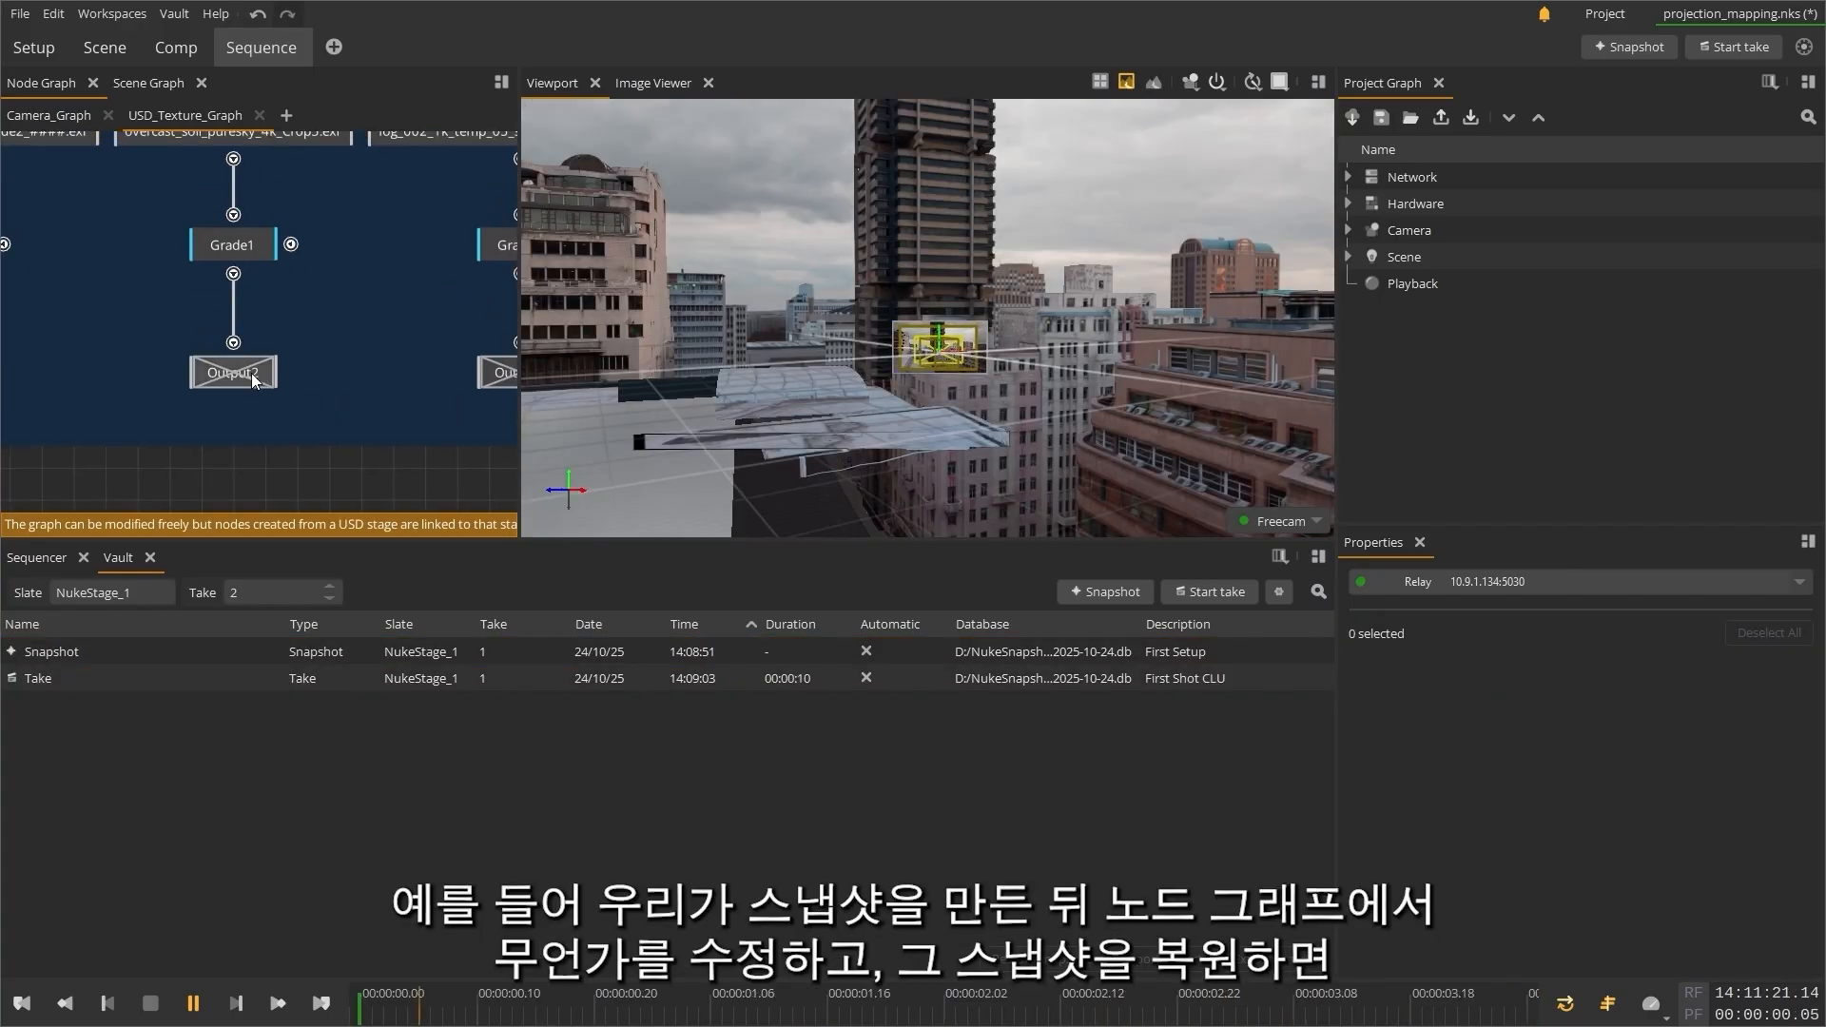
Step: Enable the Output2 node in USD_Texture_Graph and restore the project from the First Setup snapshot
left_click(249, 373)
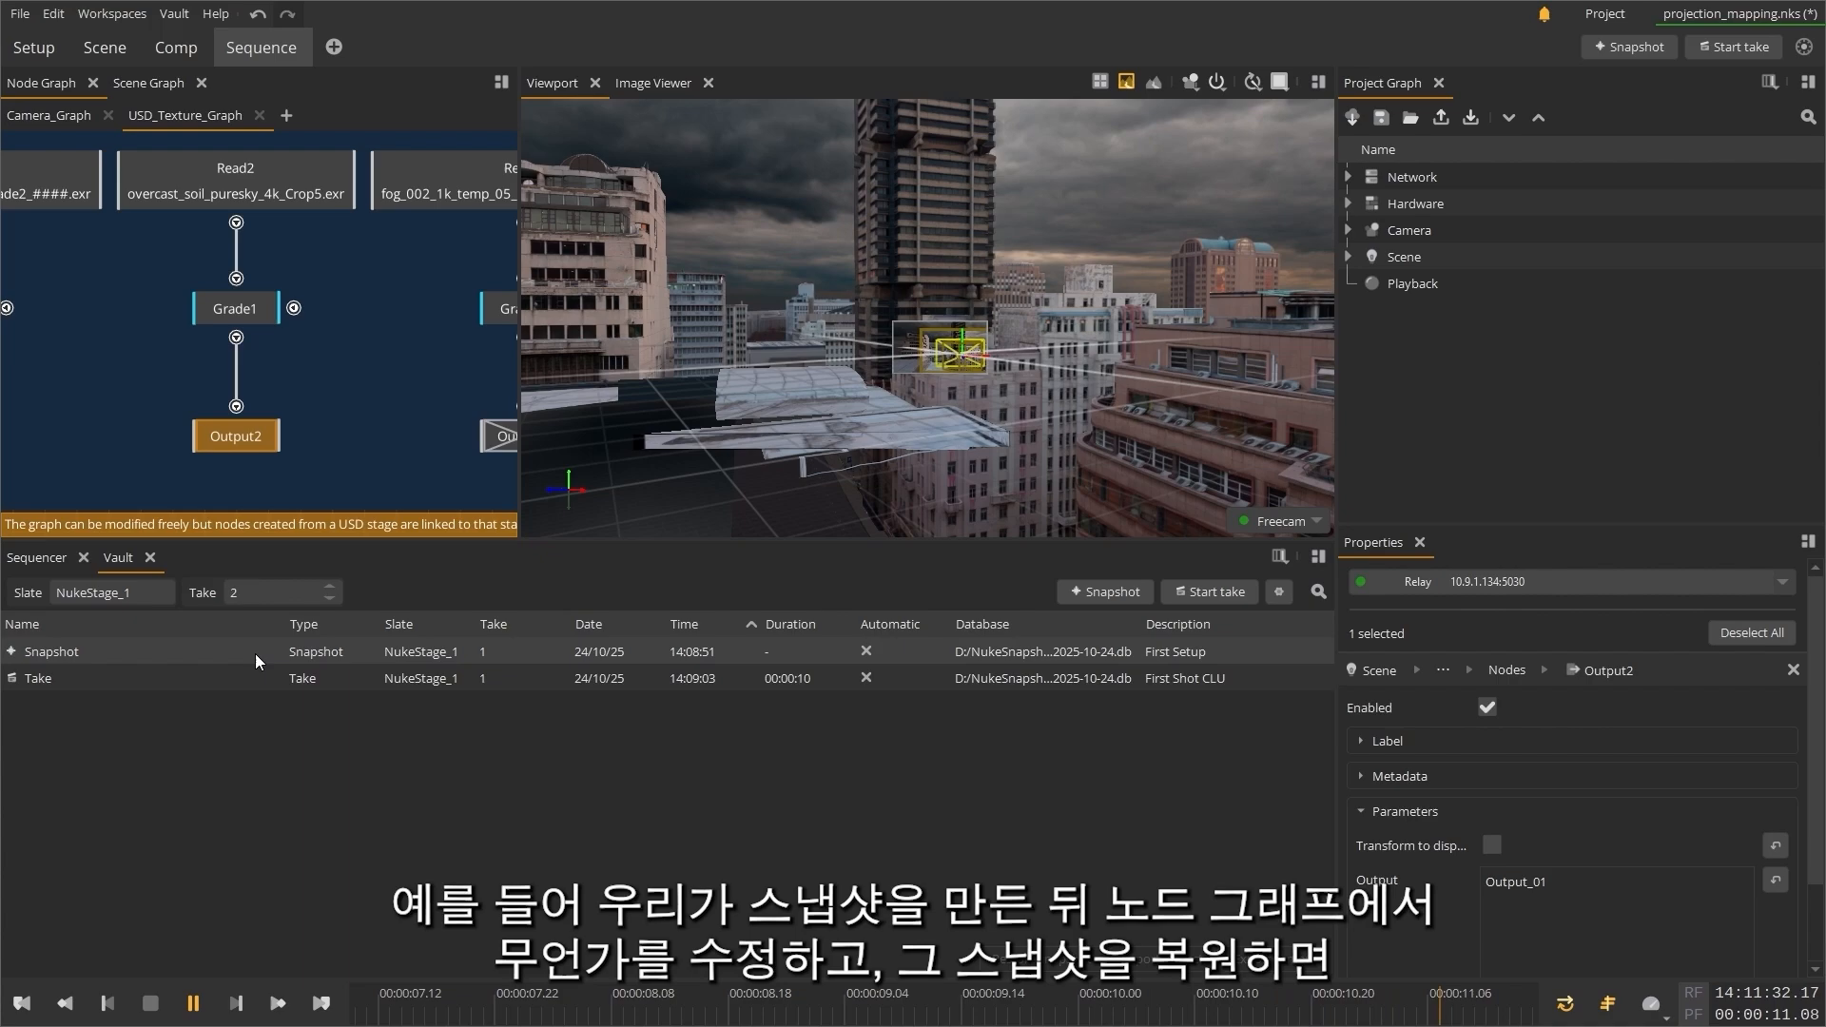
left_click(255, 654)
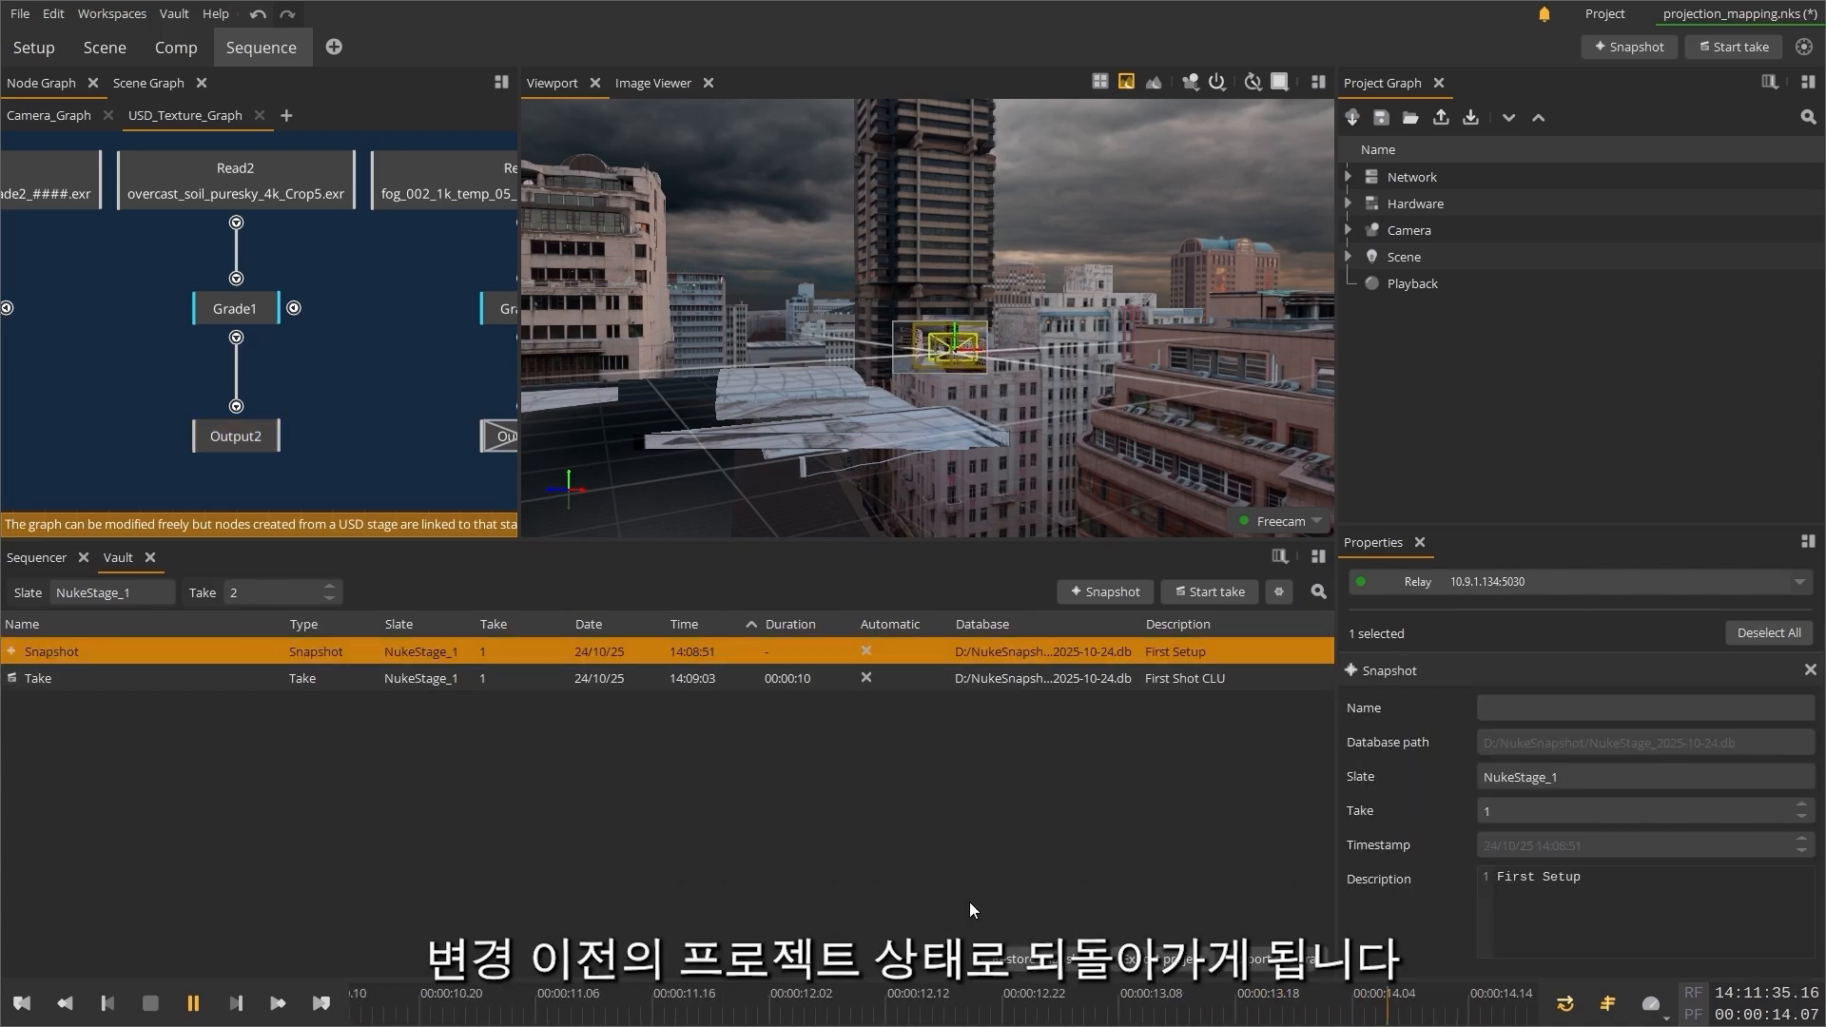
left_click(906, 888)
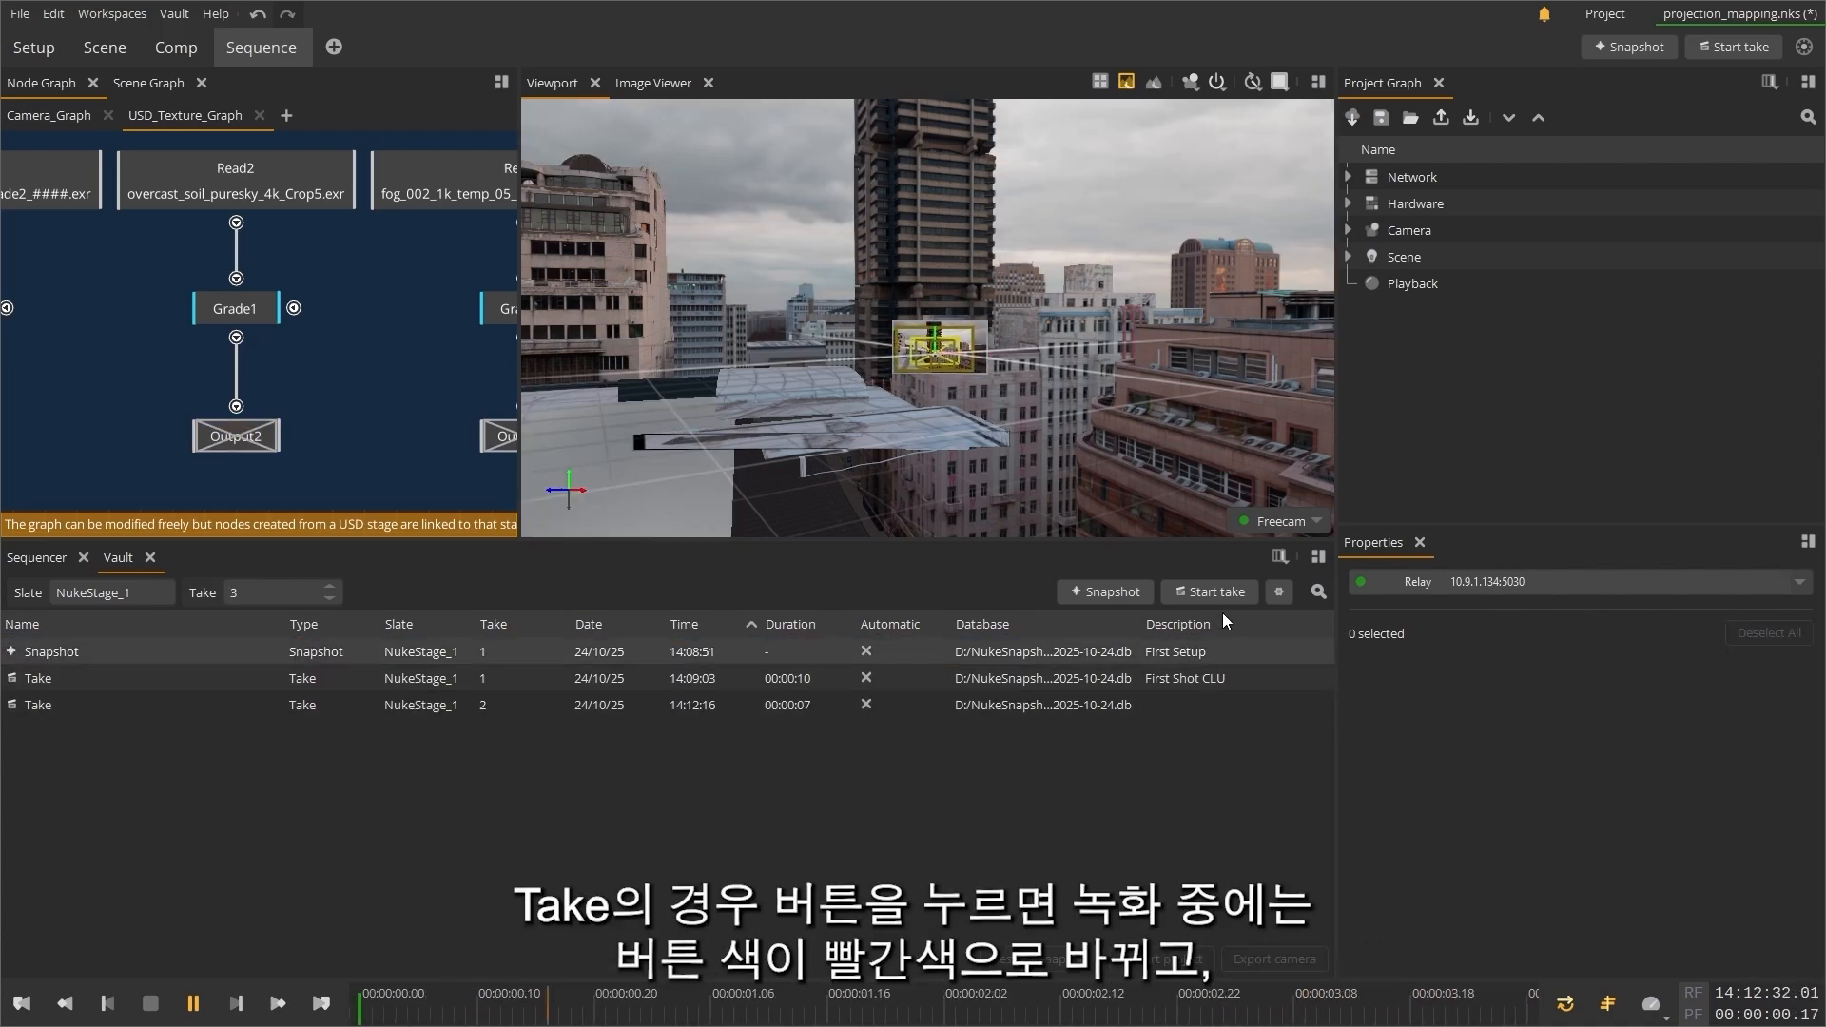
Step: Record take 3 for about 13 seconds
left_click(1214, 589)
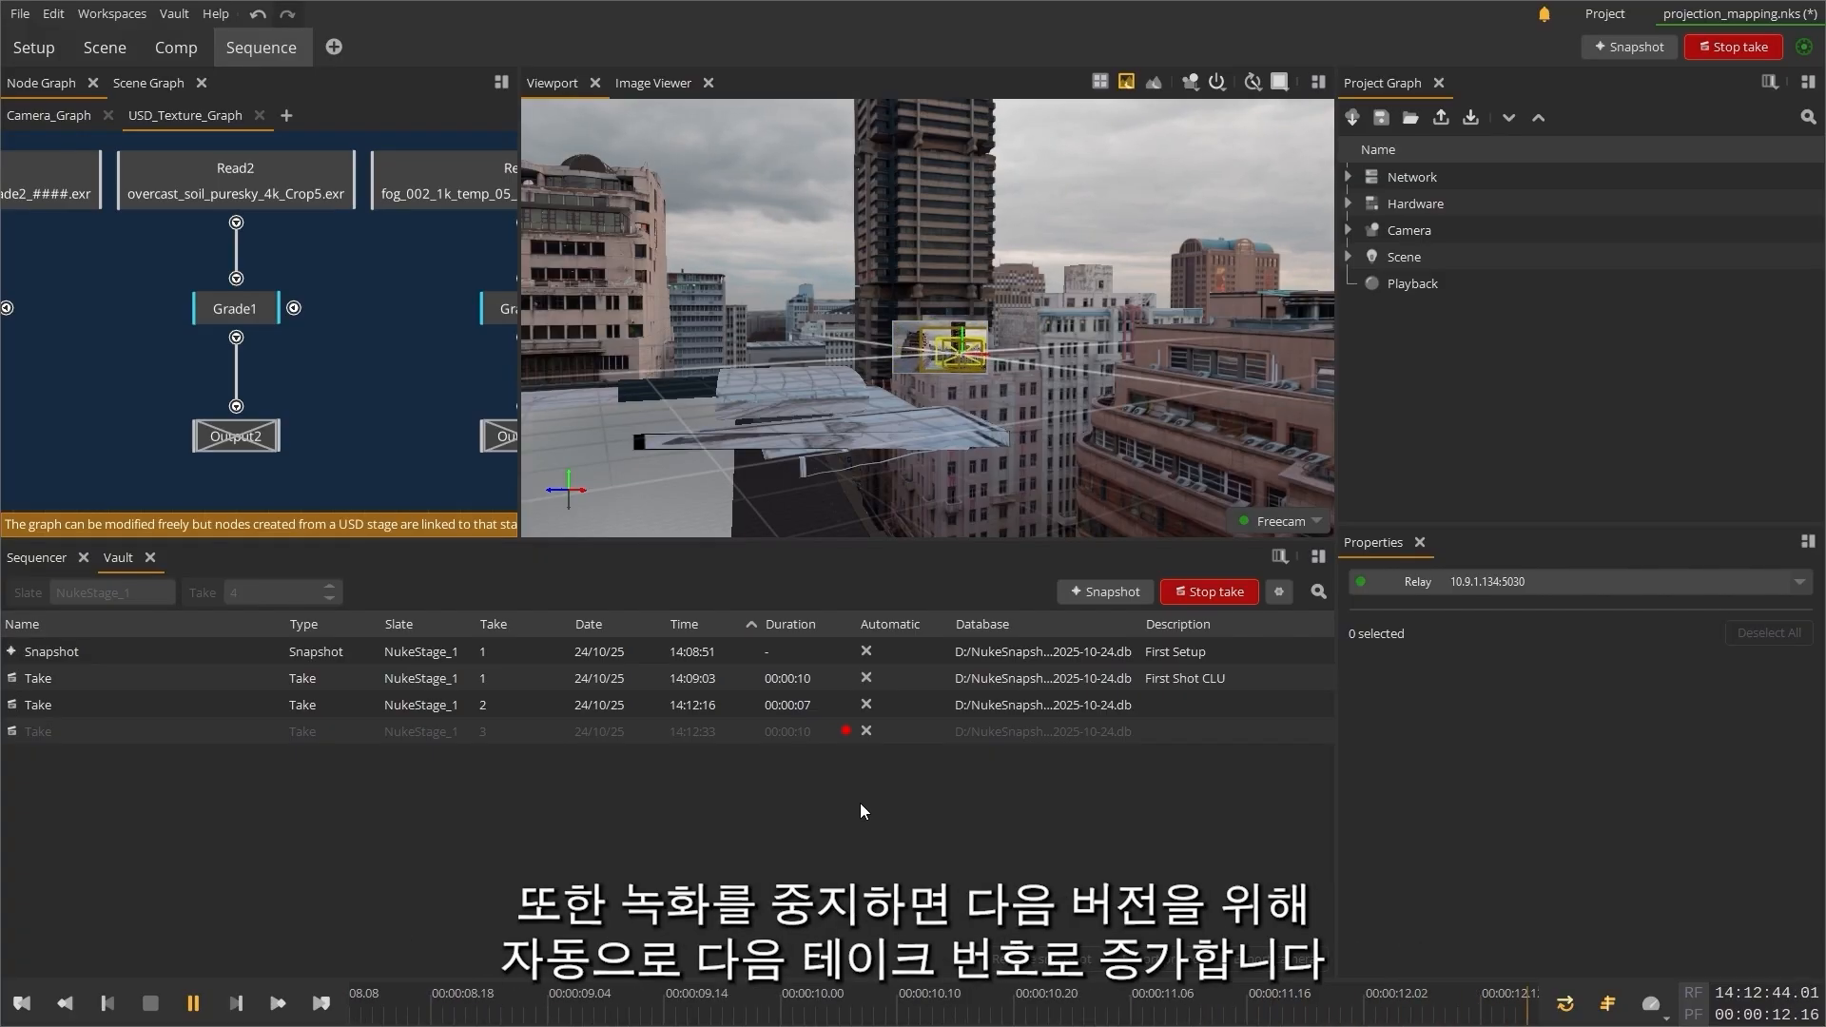
Step: Open the camera export for take 2, keeping the {name}_{camera} file name pattern and all cameras
left_click(425, 705)
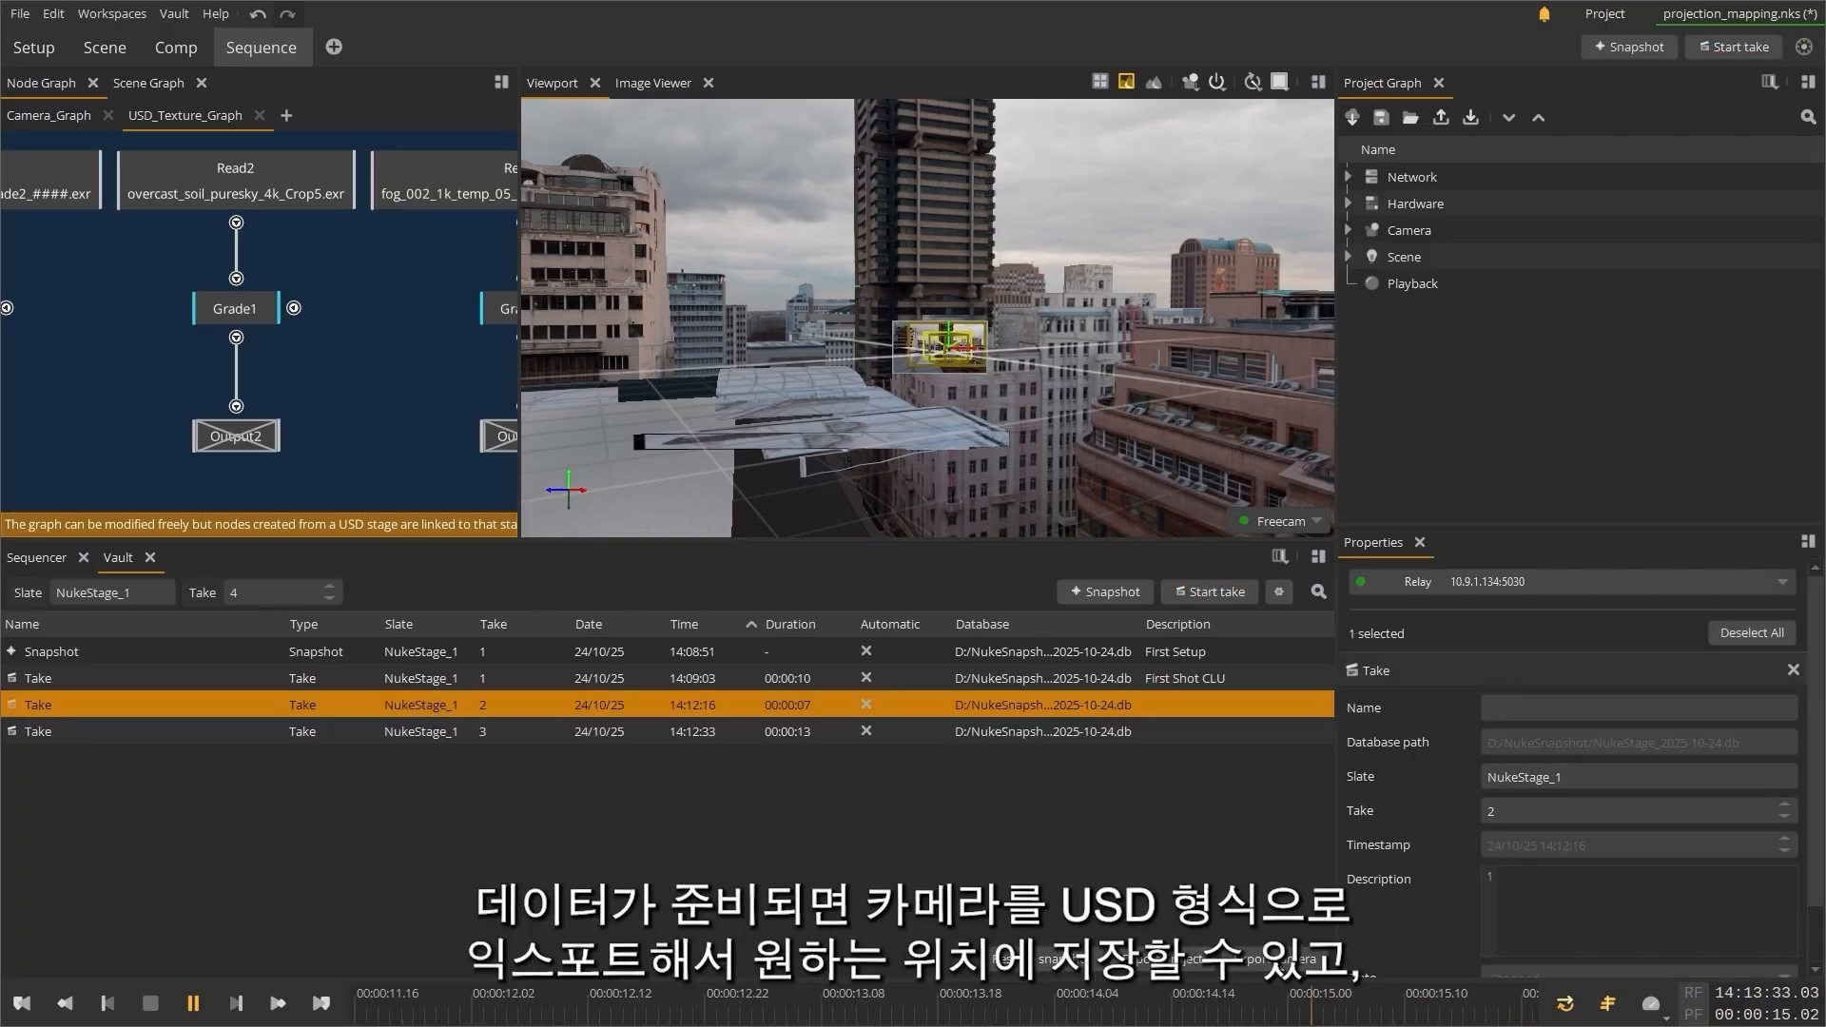
left_click(1275, 959)
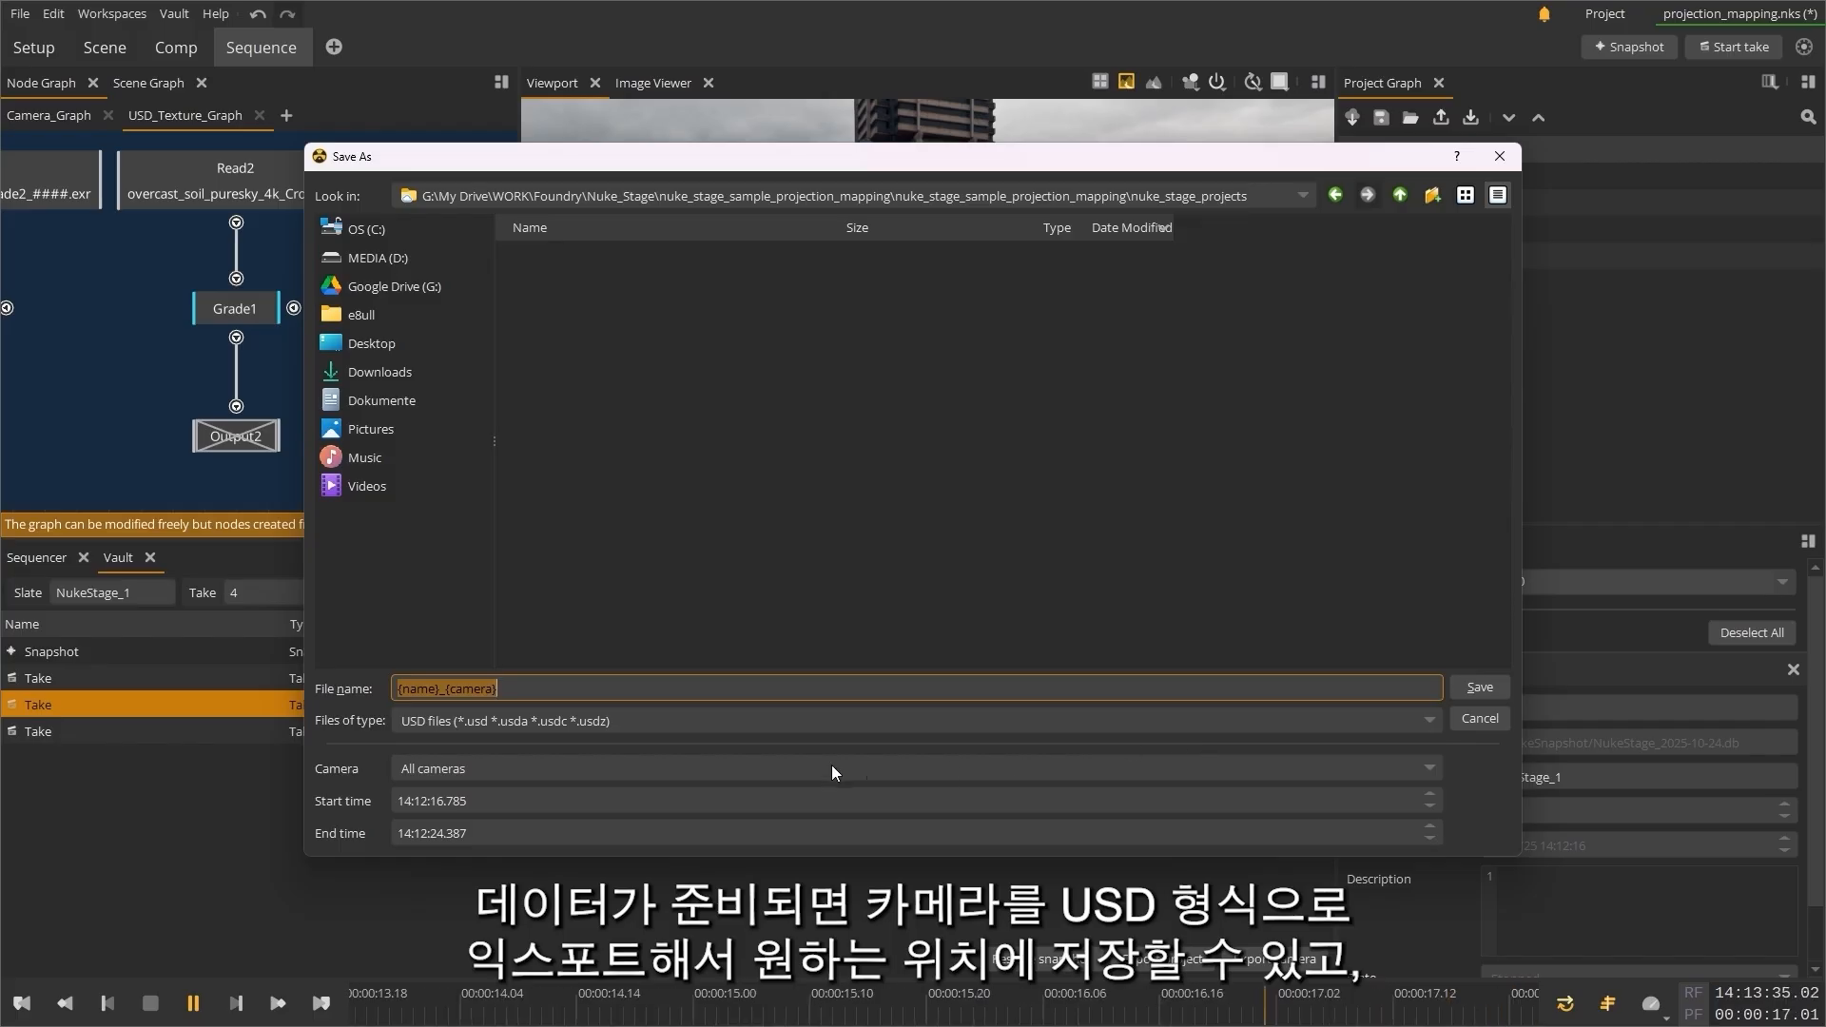
left_click(761, 698)
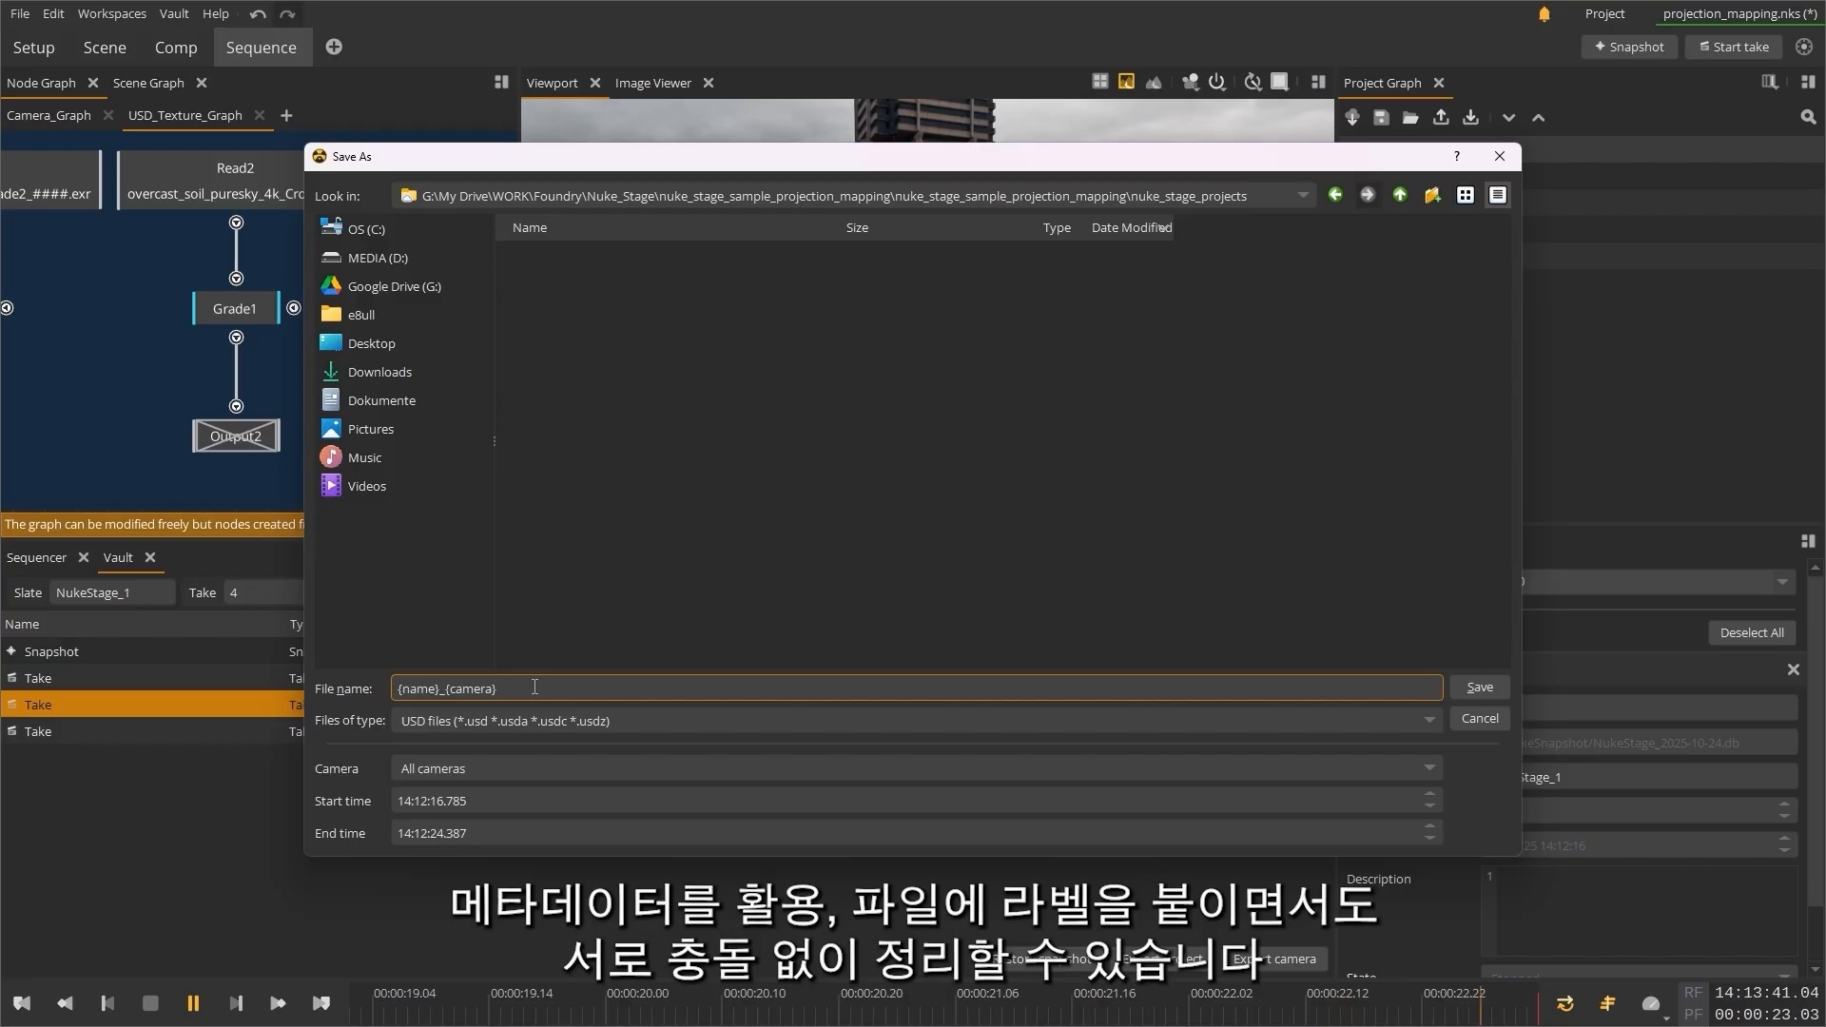
left_click_drag(519, 689, 385, 700)
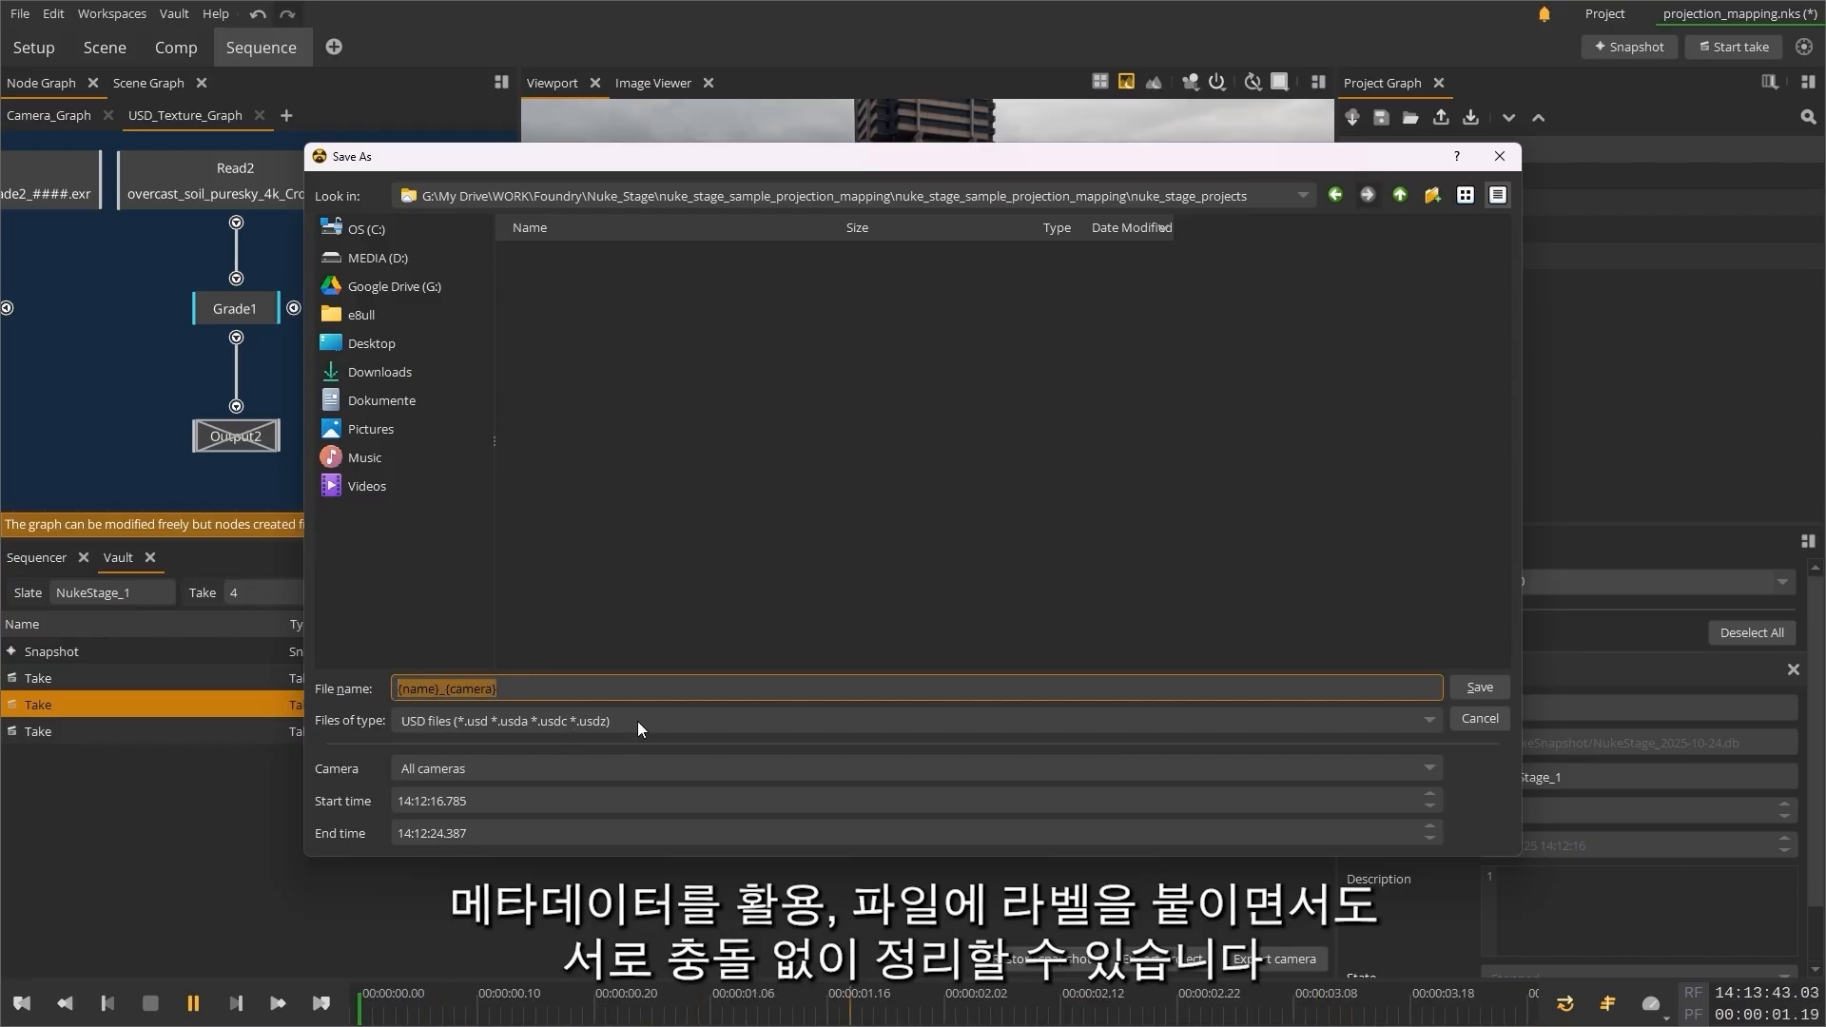
left_click(523, 766)
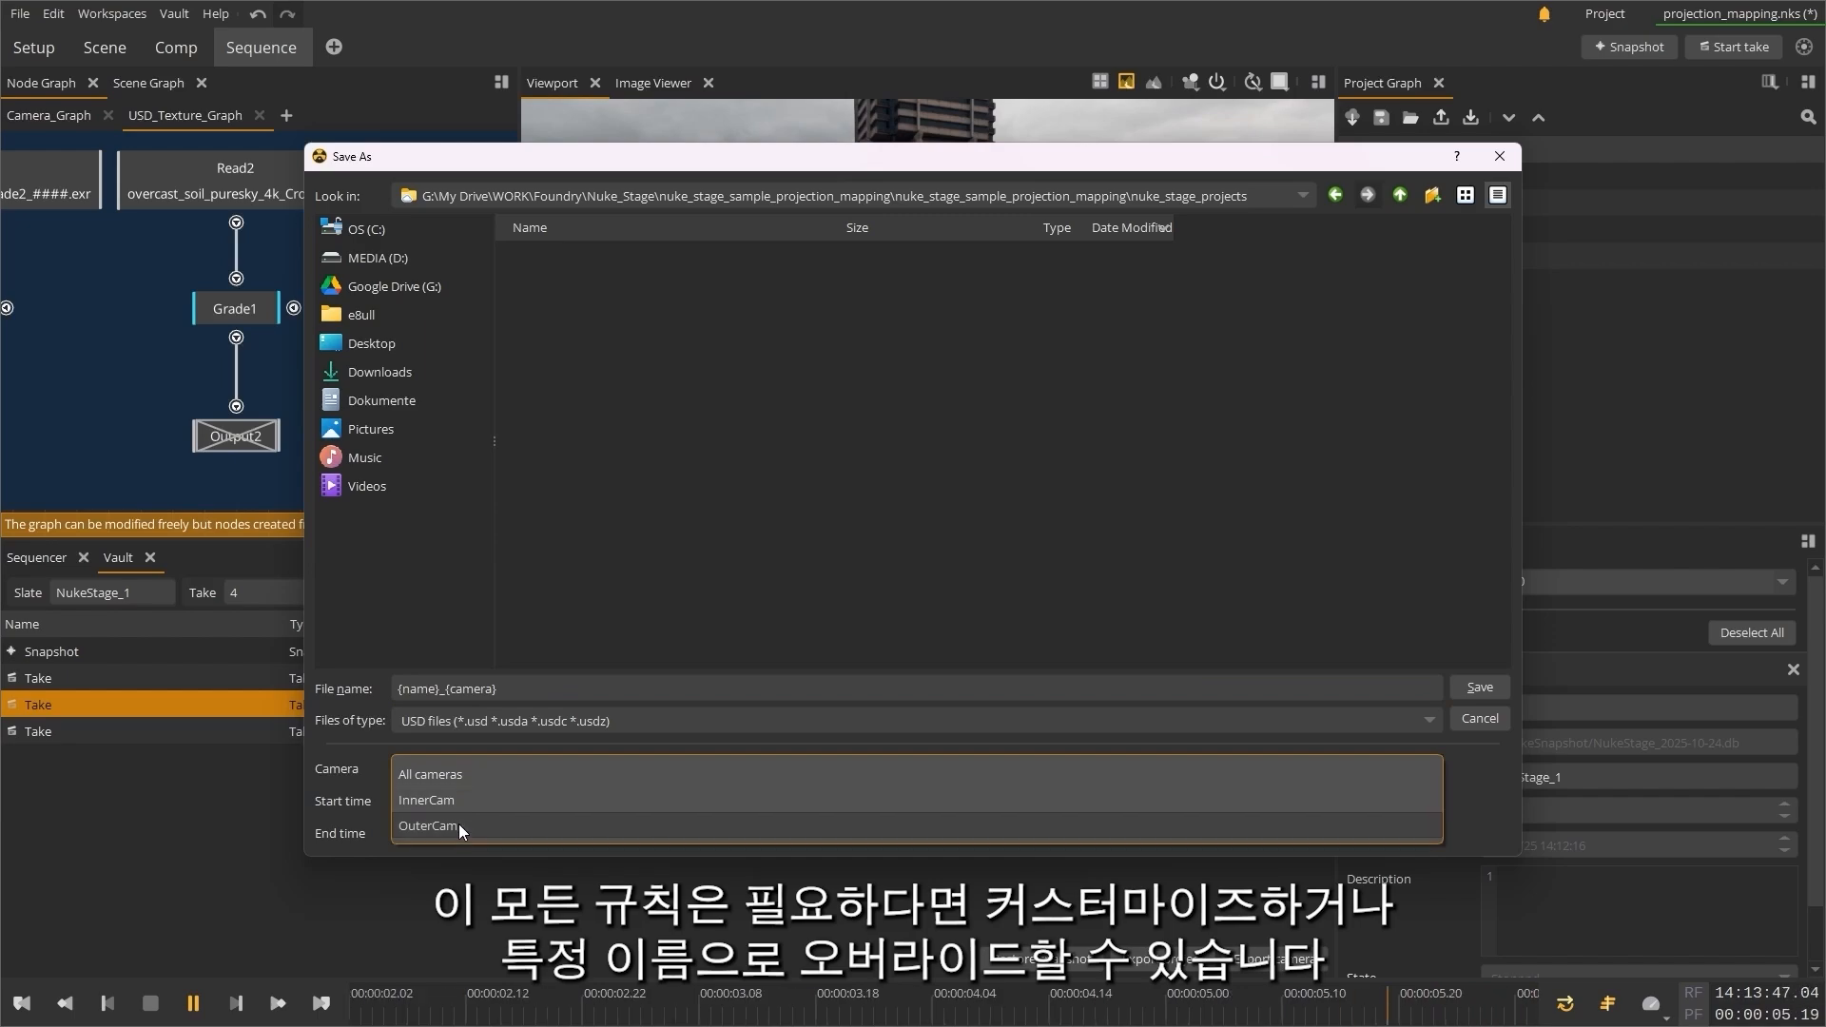
left_click(510, 775)
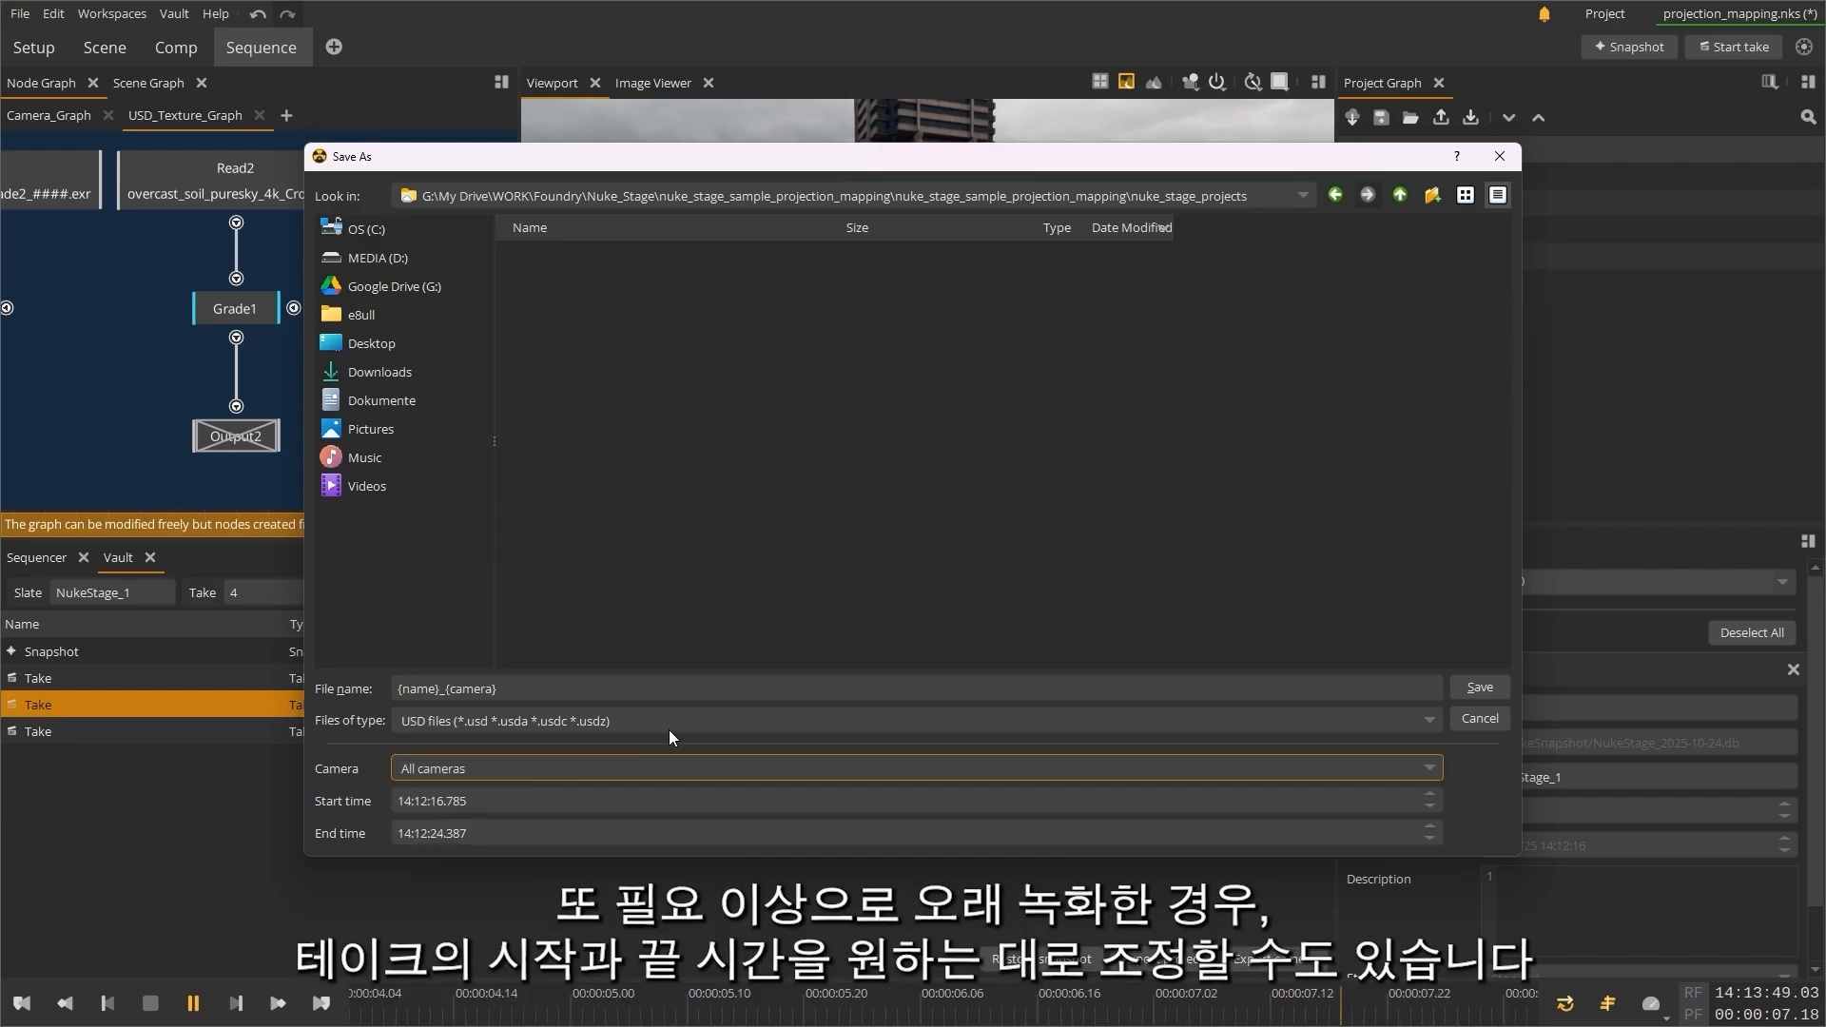
Step: Set the export's start time to 14:12:20.785, keeping all cameras and the USD file type
left_click(435, 801)
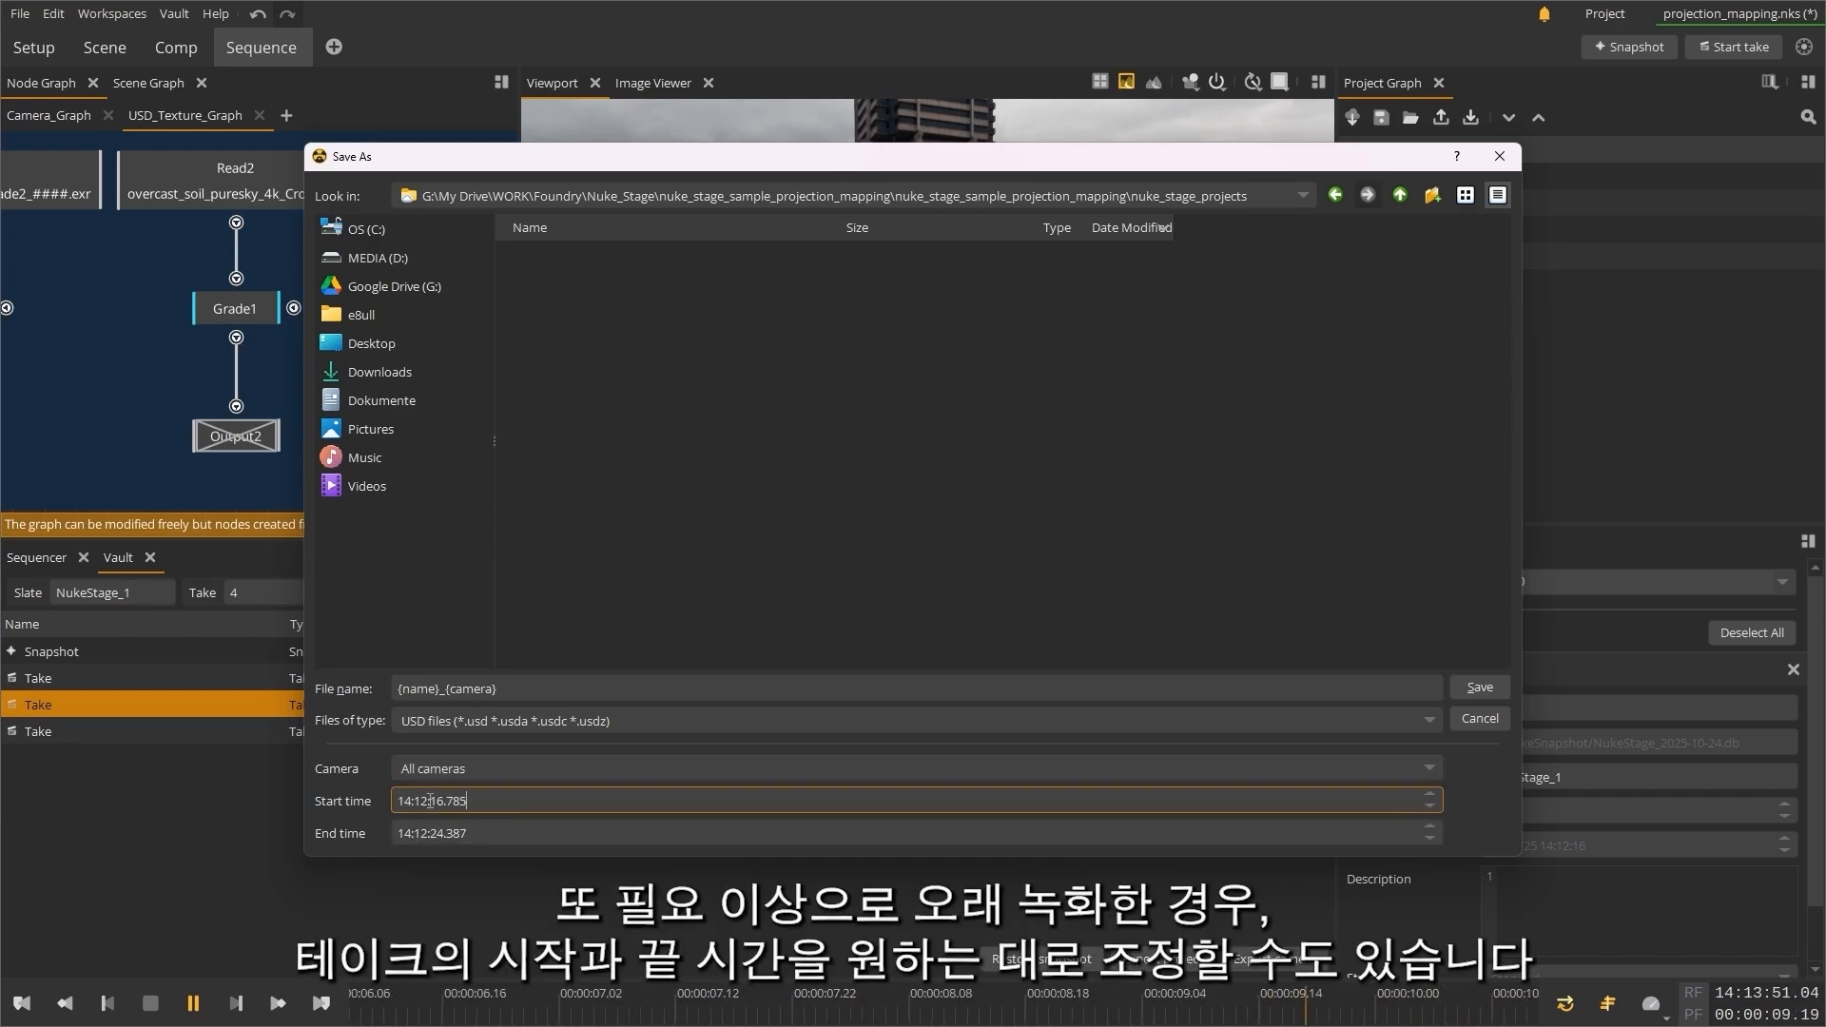
left_click_drag(439, 801, 442, 799)
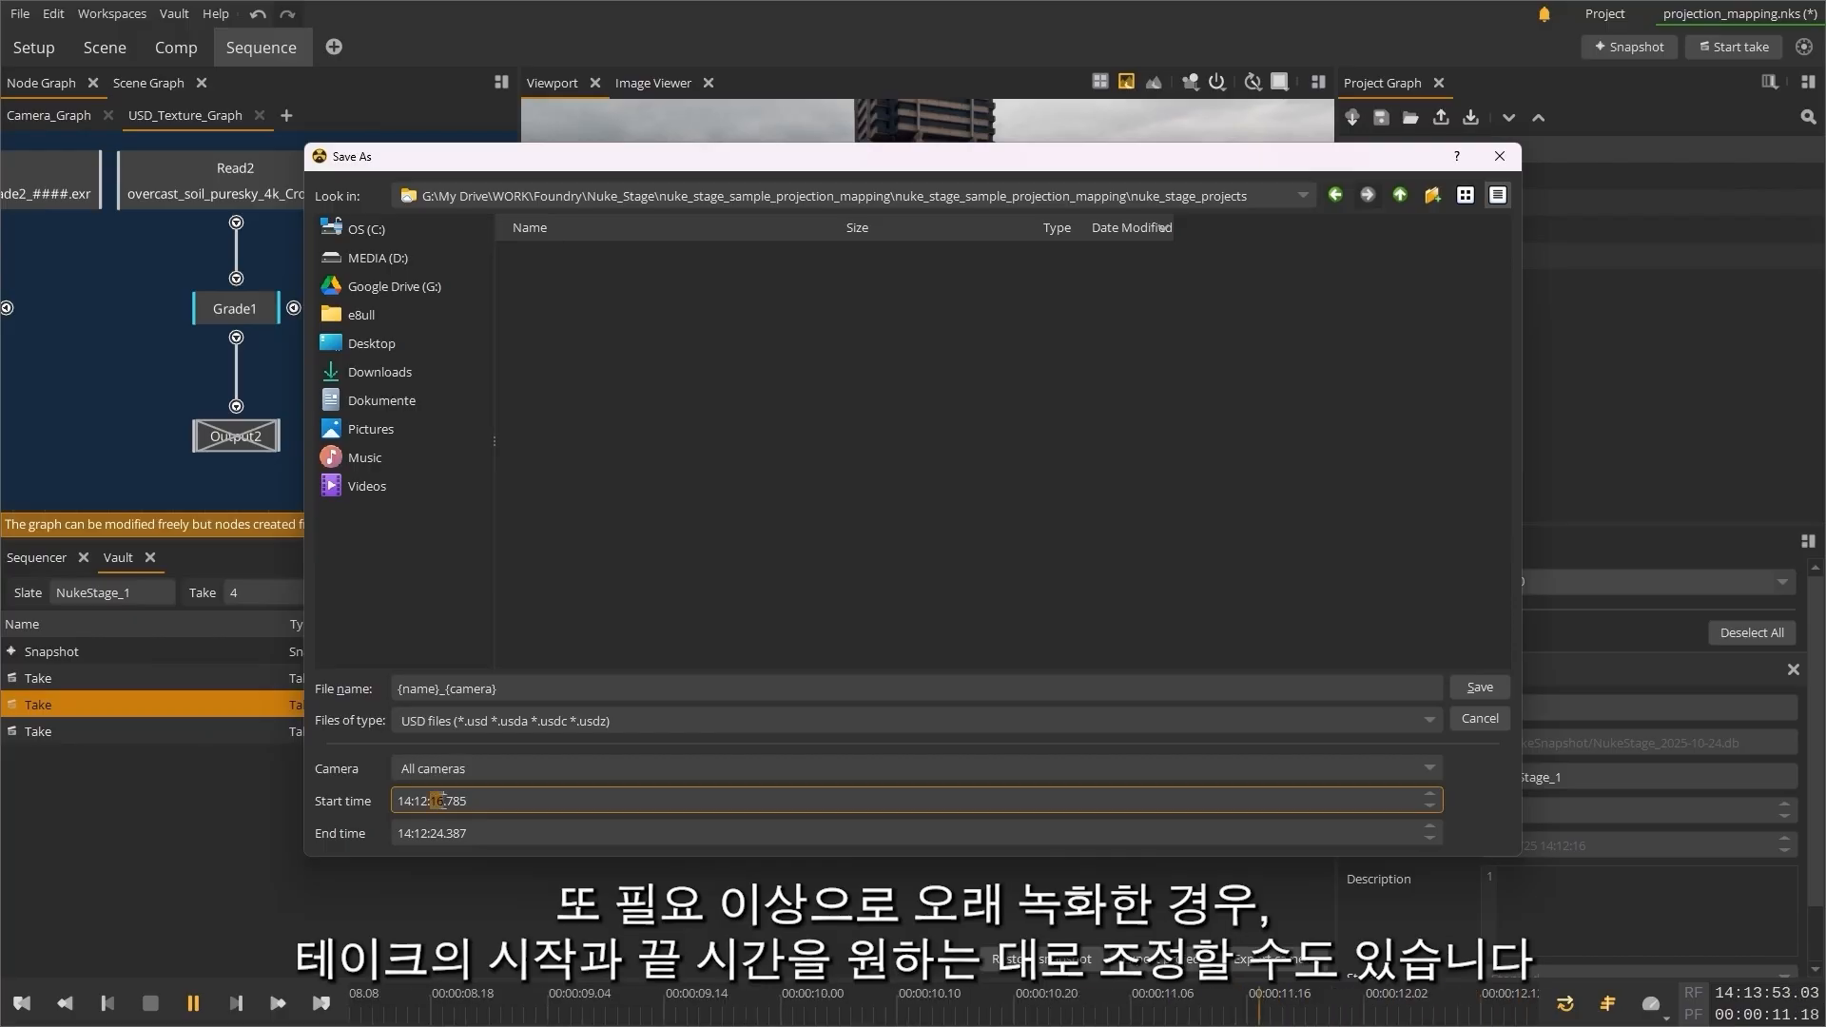
type("20")
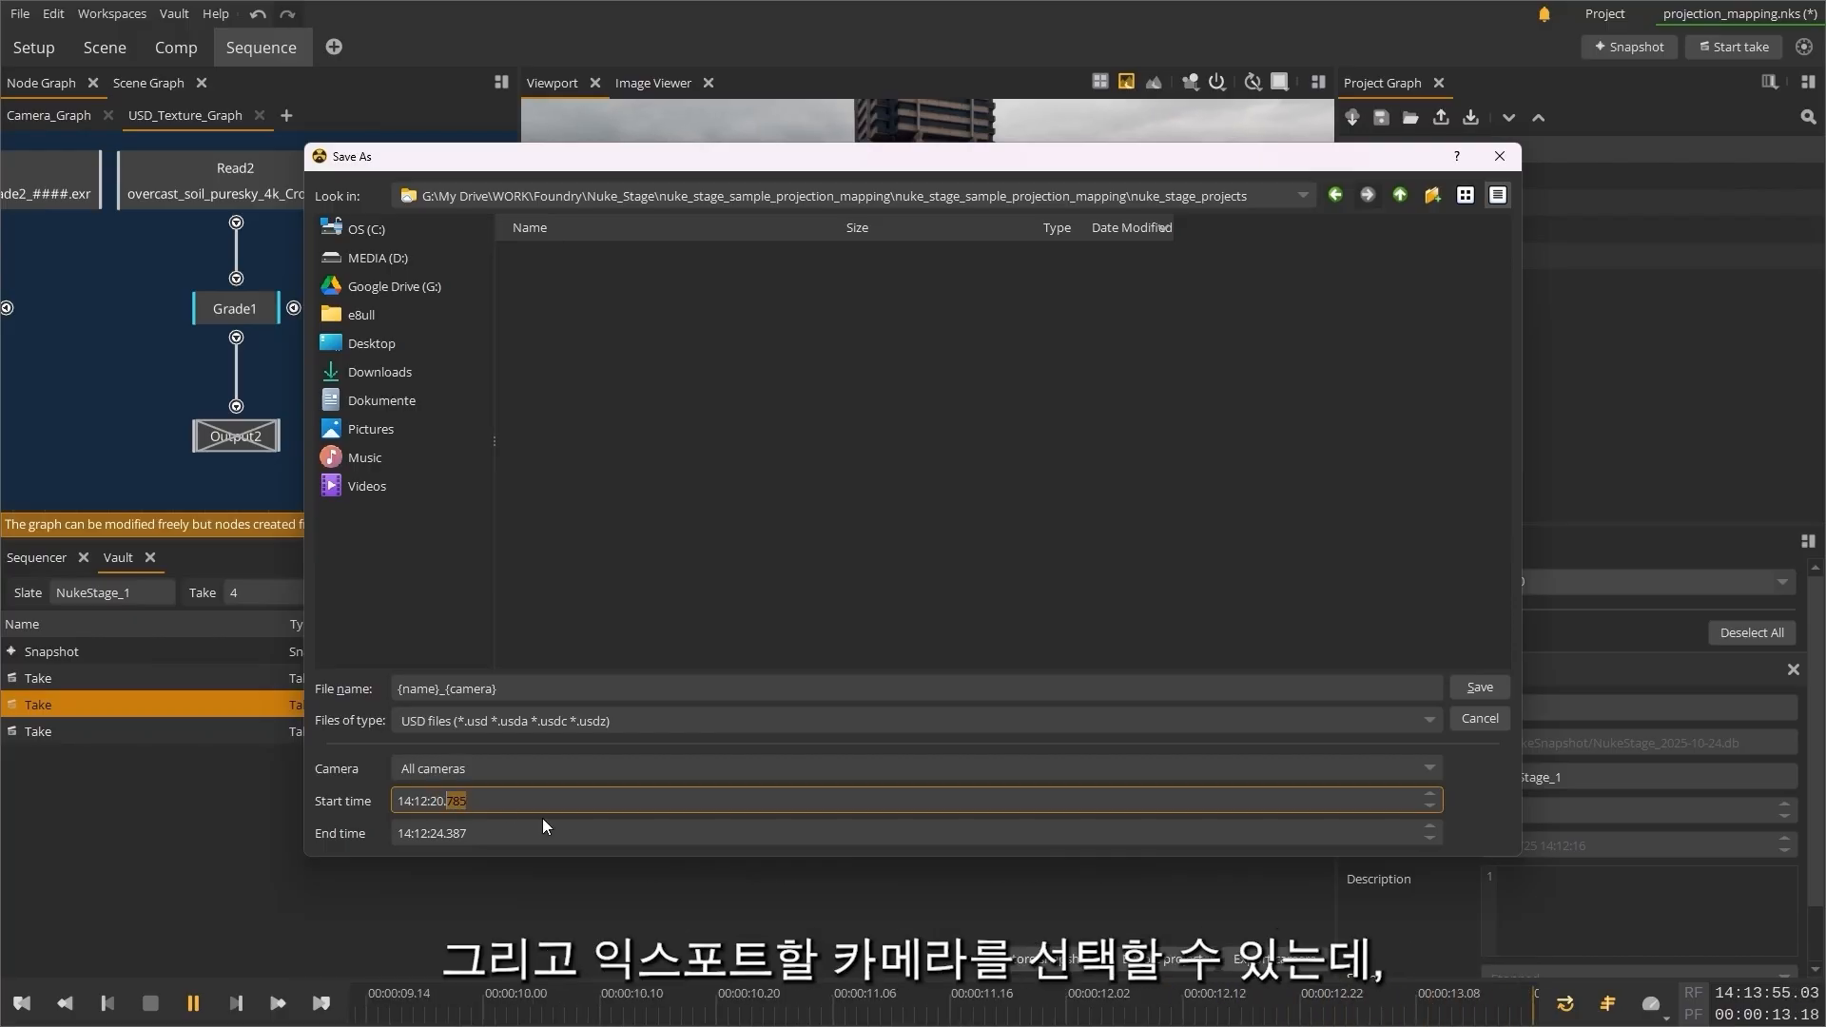
left_click(609, 769)
left_click(673, 734)
left_click(700, 722)
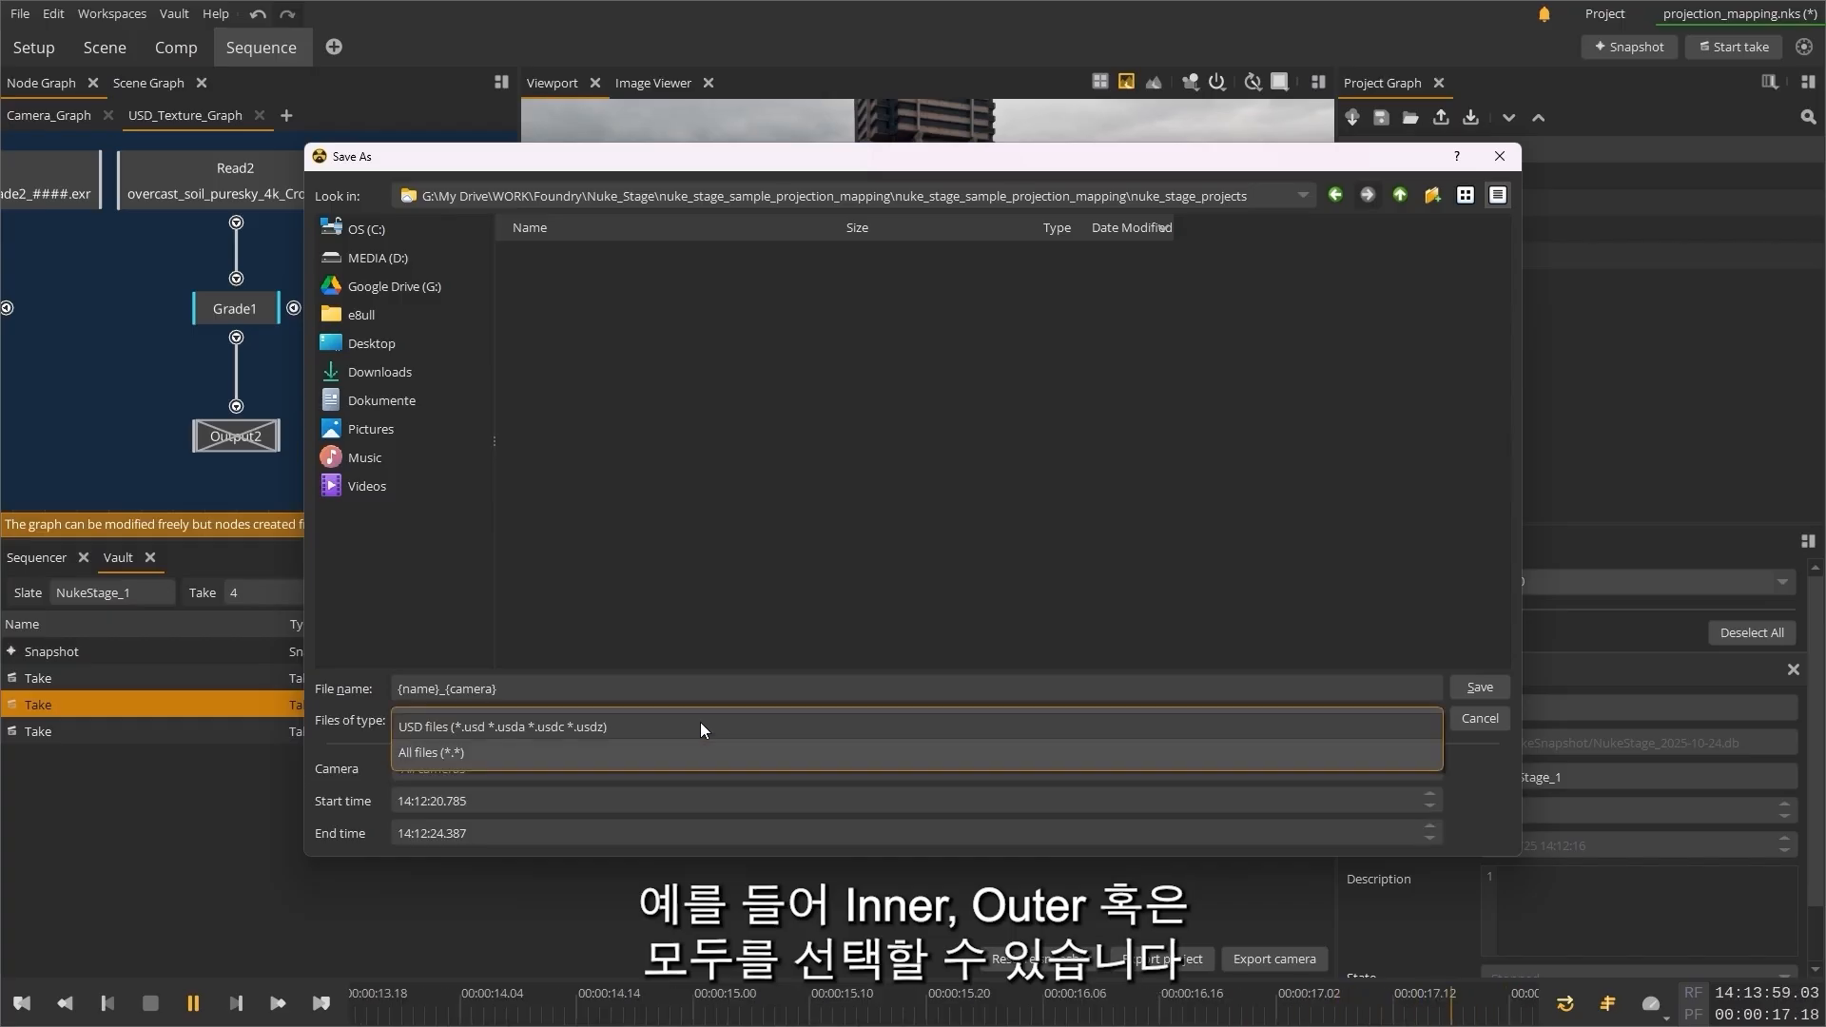
left_click(702, 727)
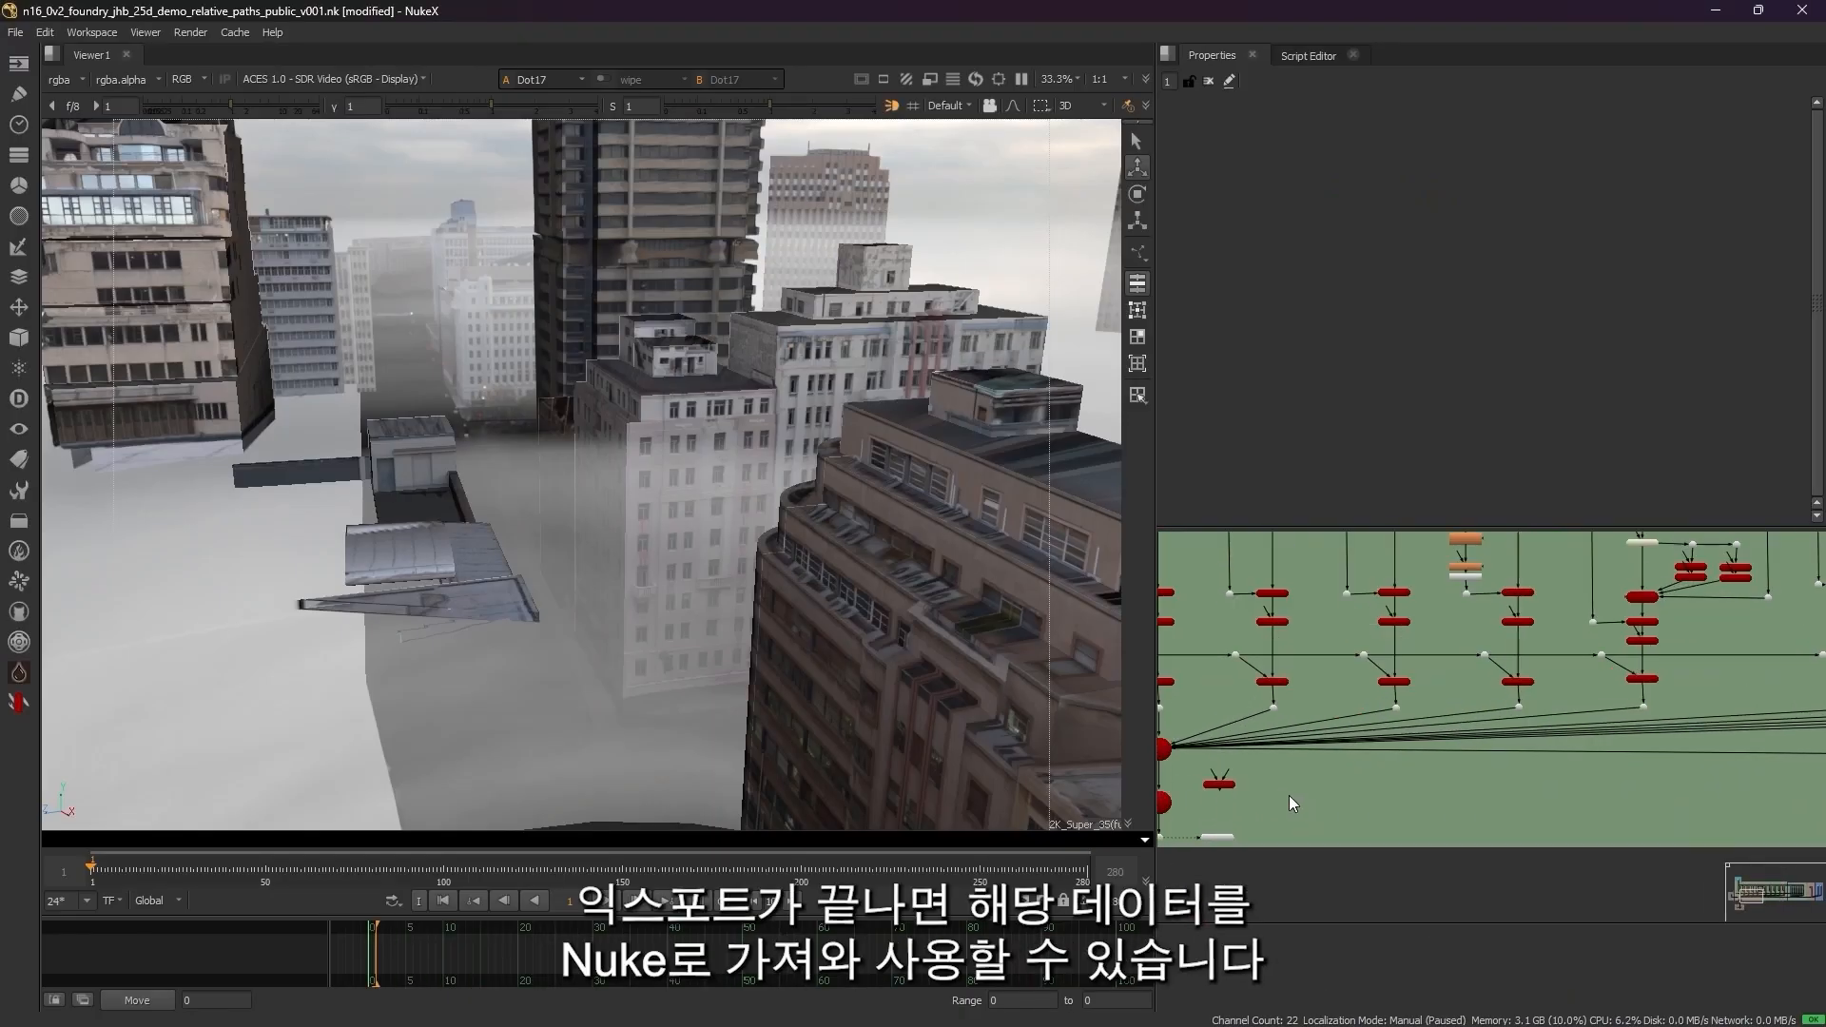
Step: Switch to NukeX and add a Camera node beside the GeoScene nodes in the node graph
scroll(1288, 795, "up", 5)
key("Tab")
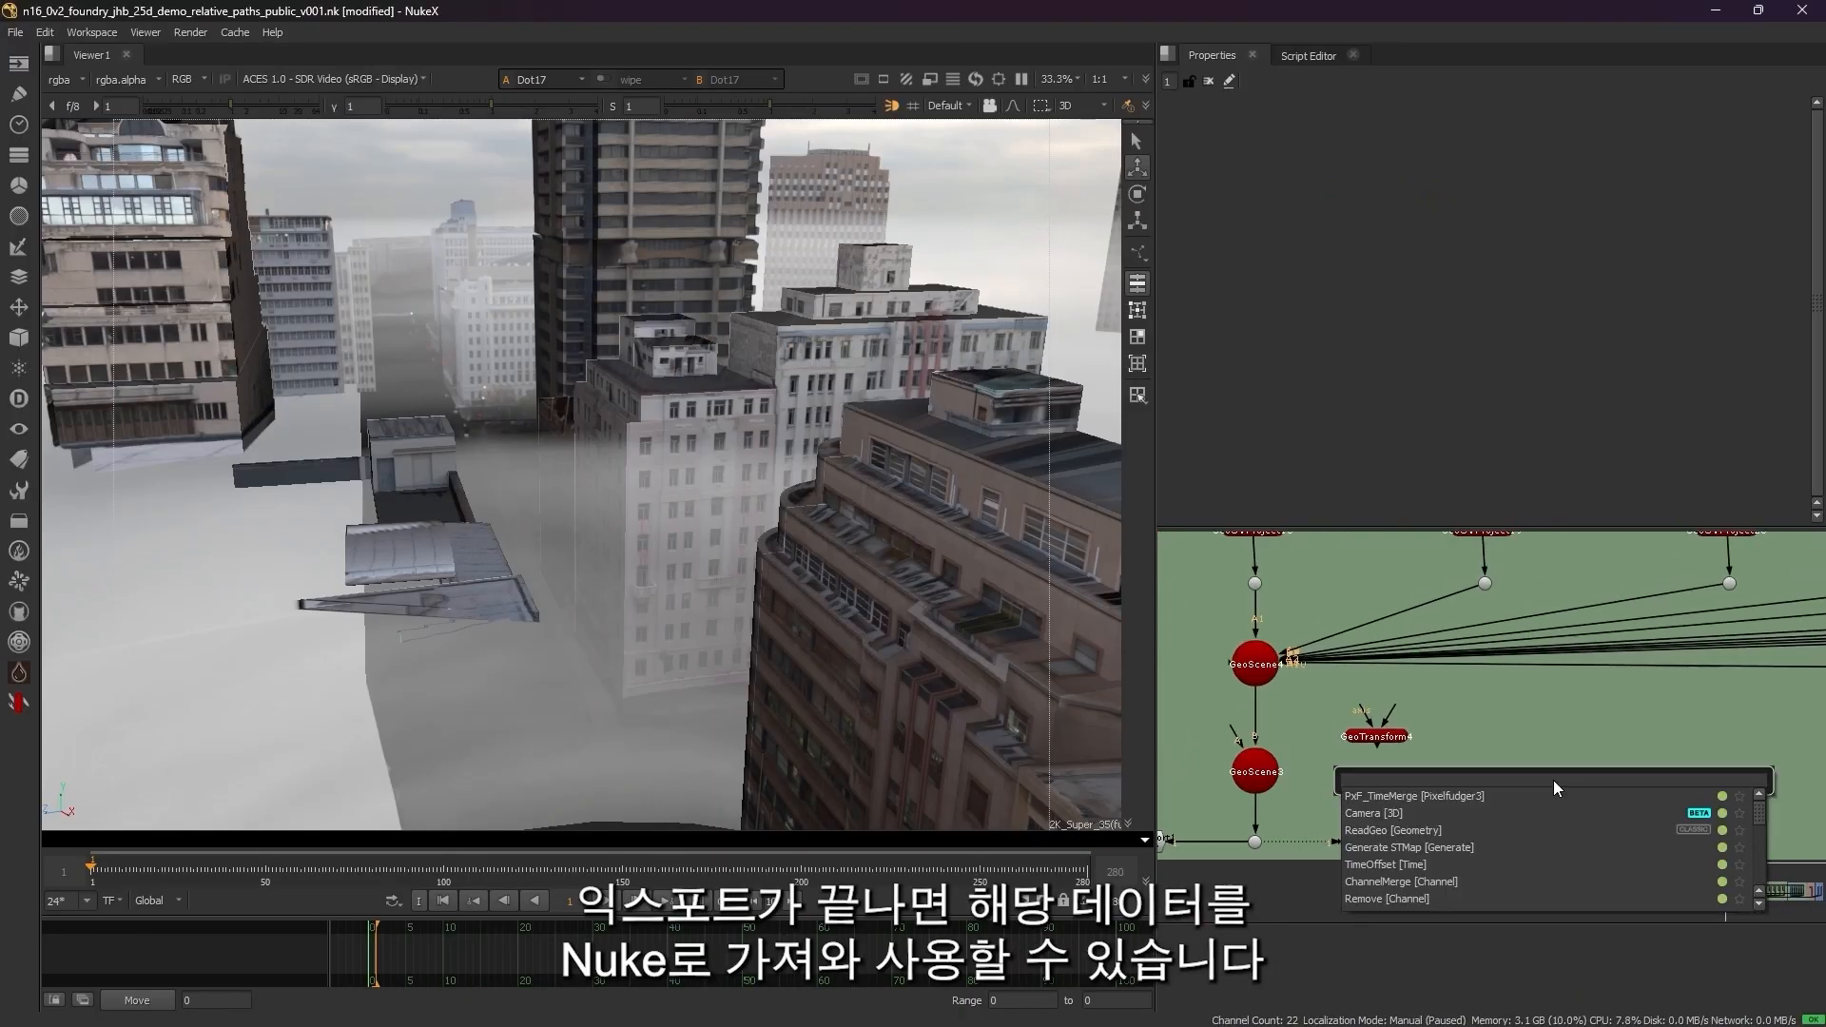
type("camera")
key("Return")
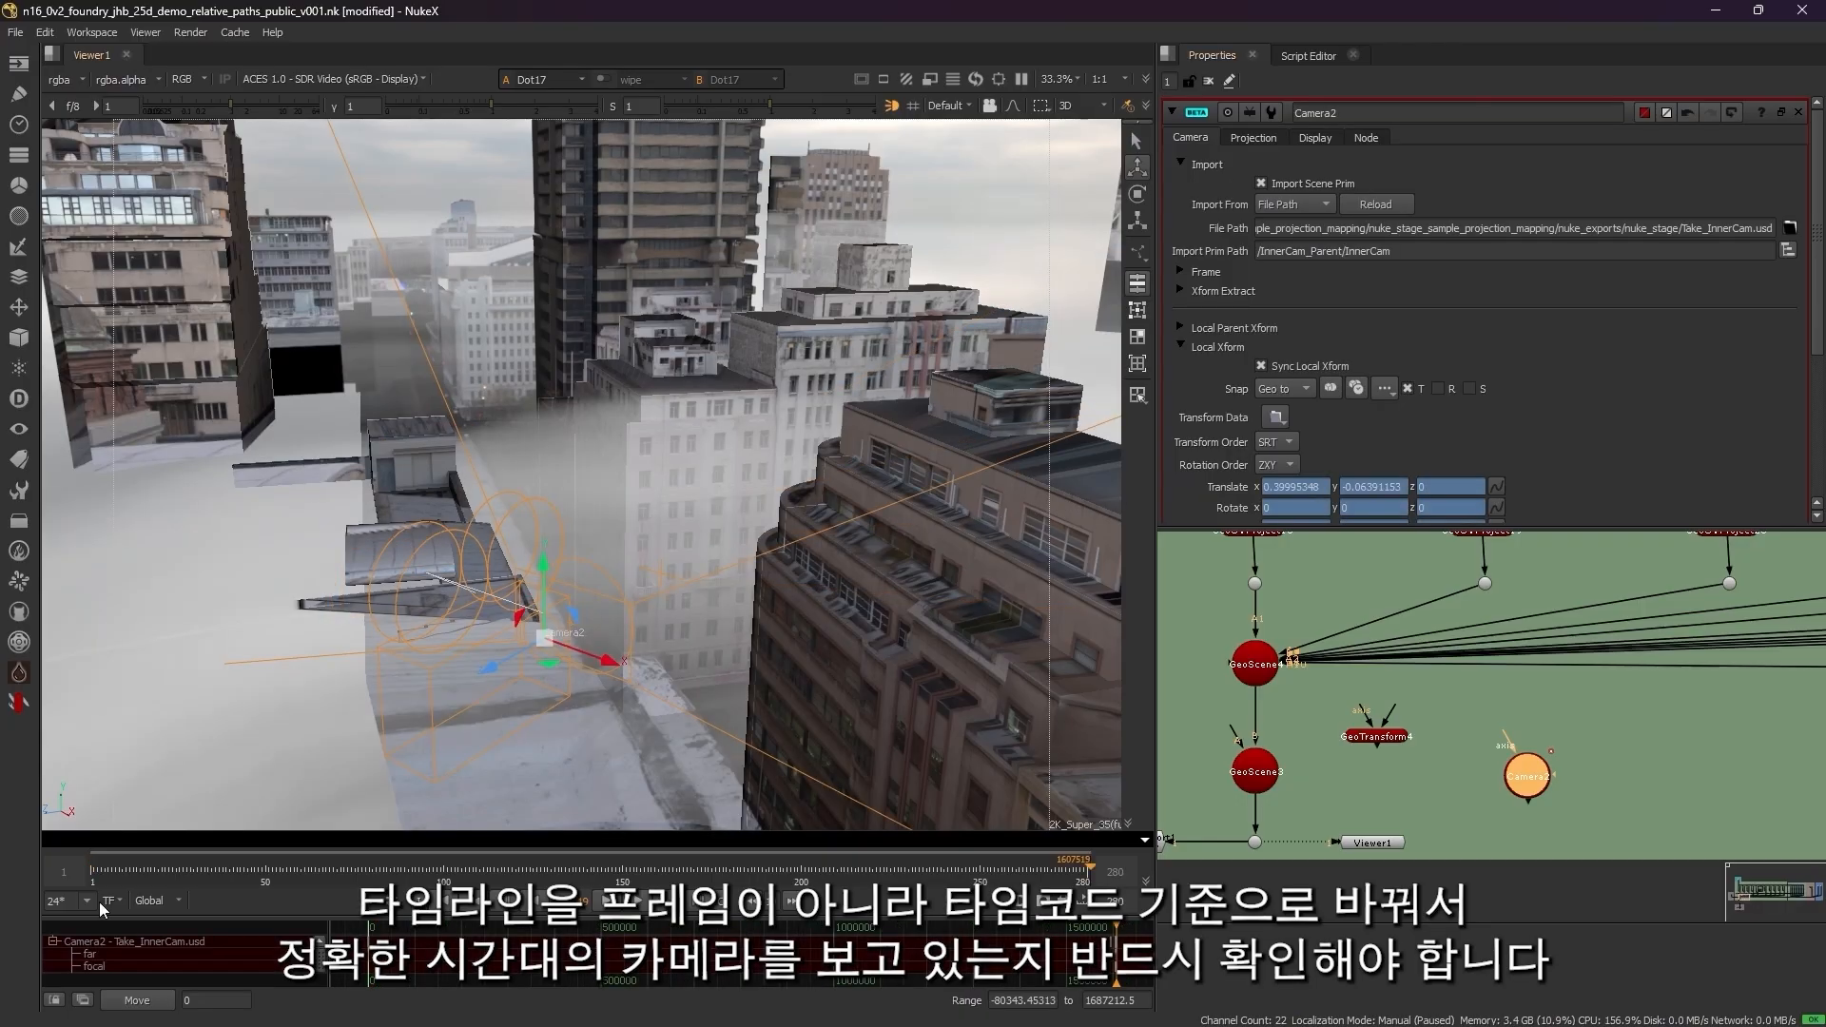
Step: Switch the timeline from frames to timecode and frame the Take_InnerCam.usd camera keys in the Dope Sheet to check their timing
left_click(112, 900)
left_click(131, 931)
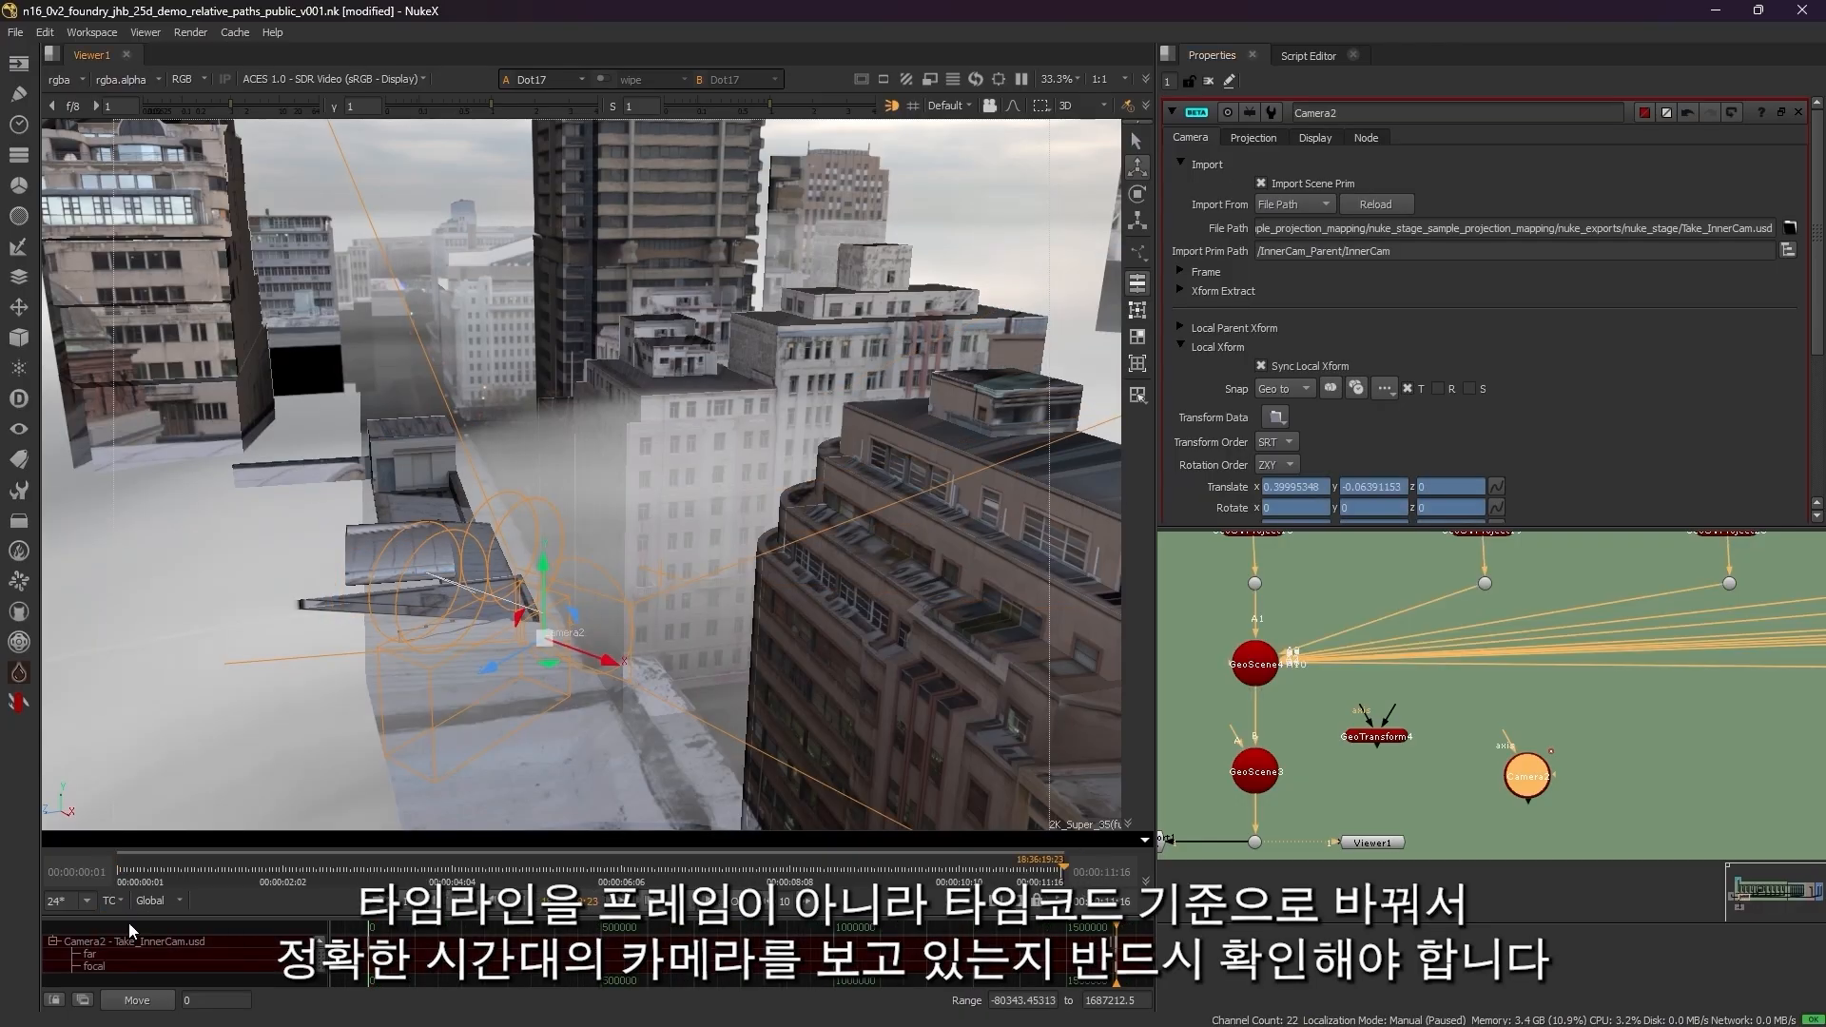
key("f")
left_click(655, 932)
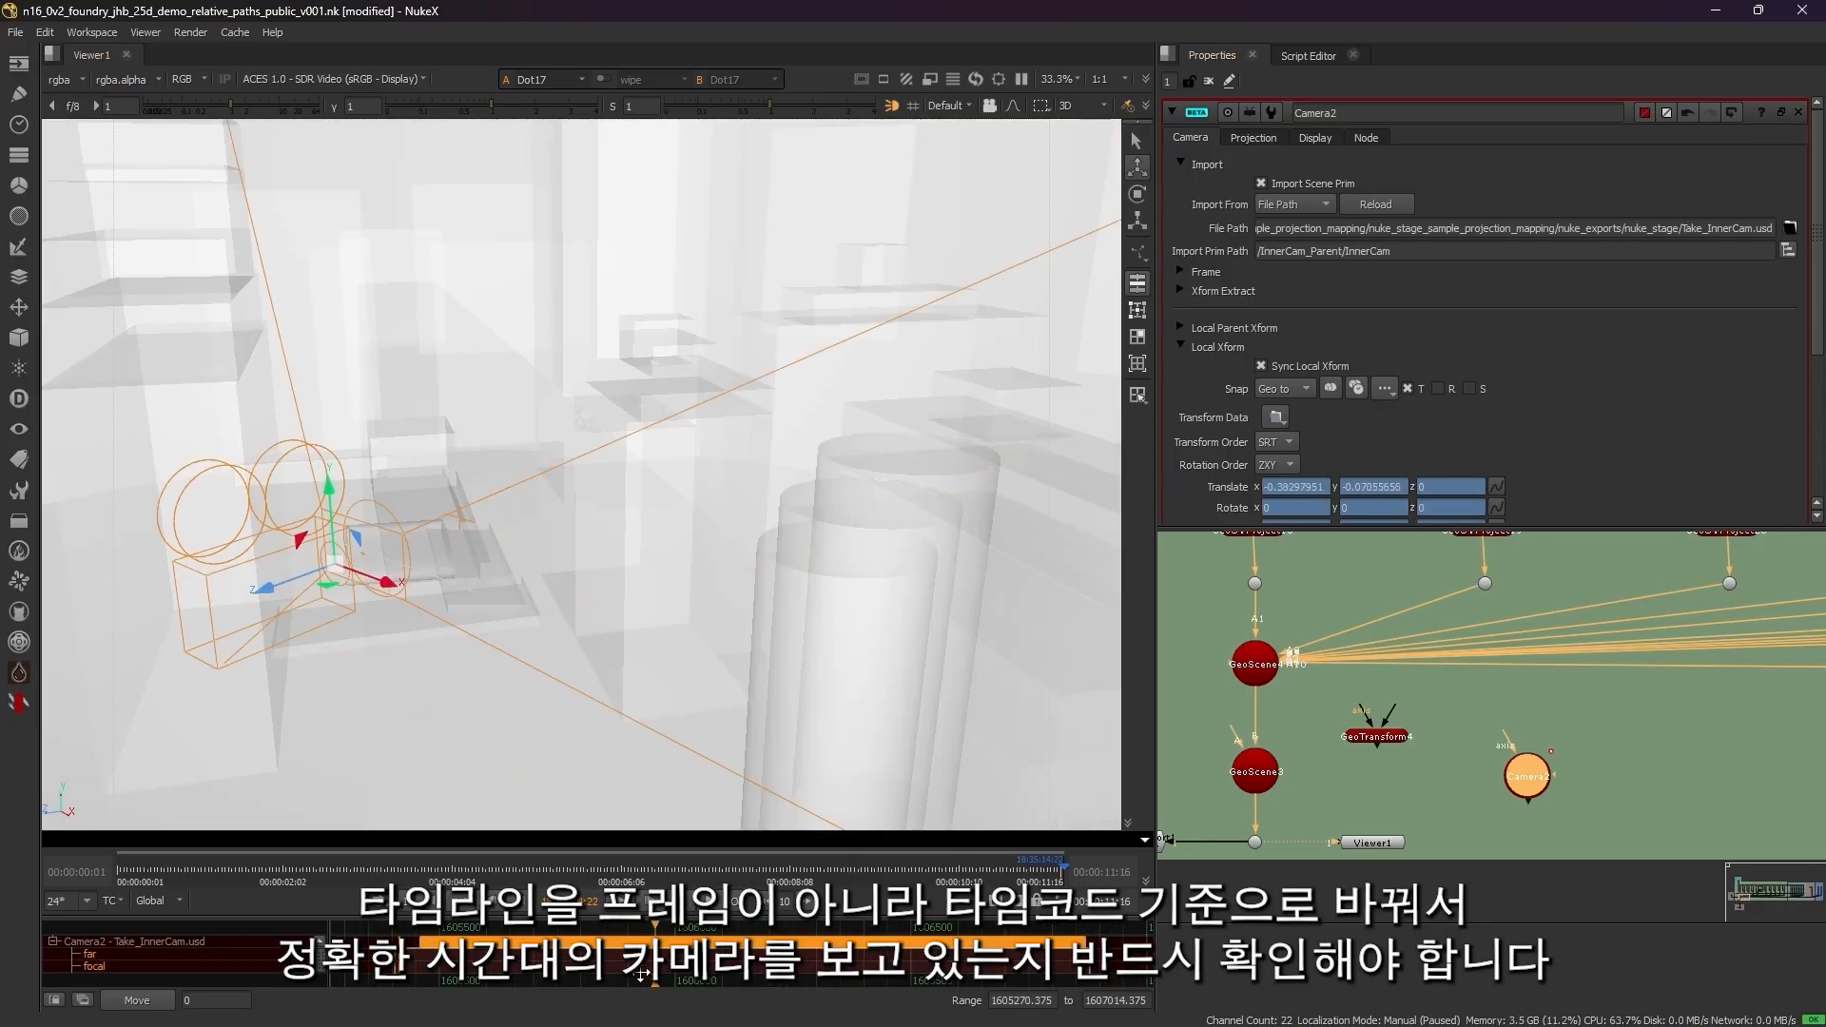
left_click(356, 954)
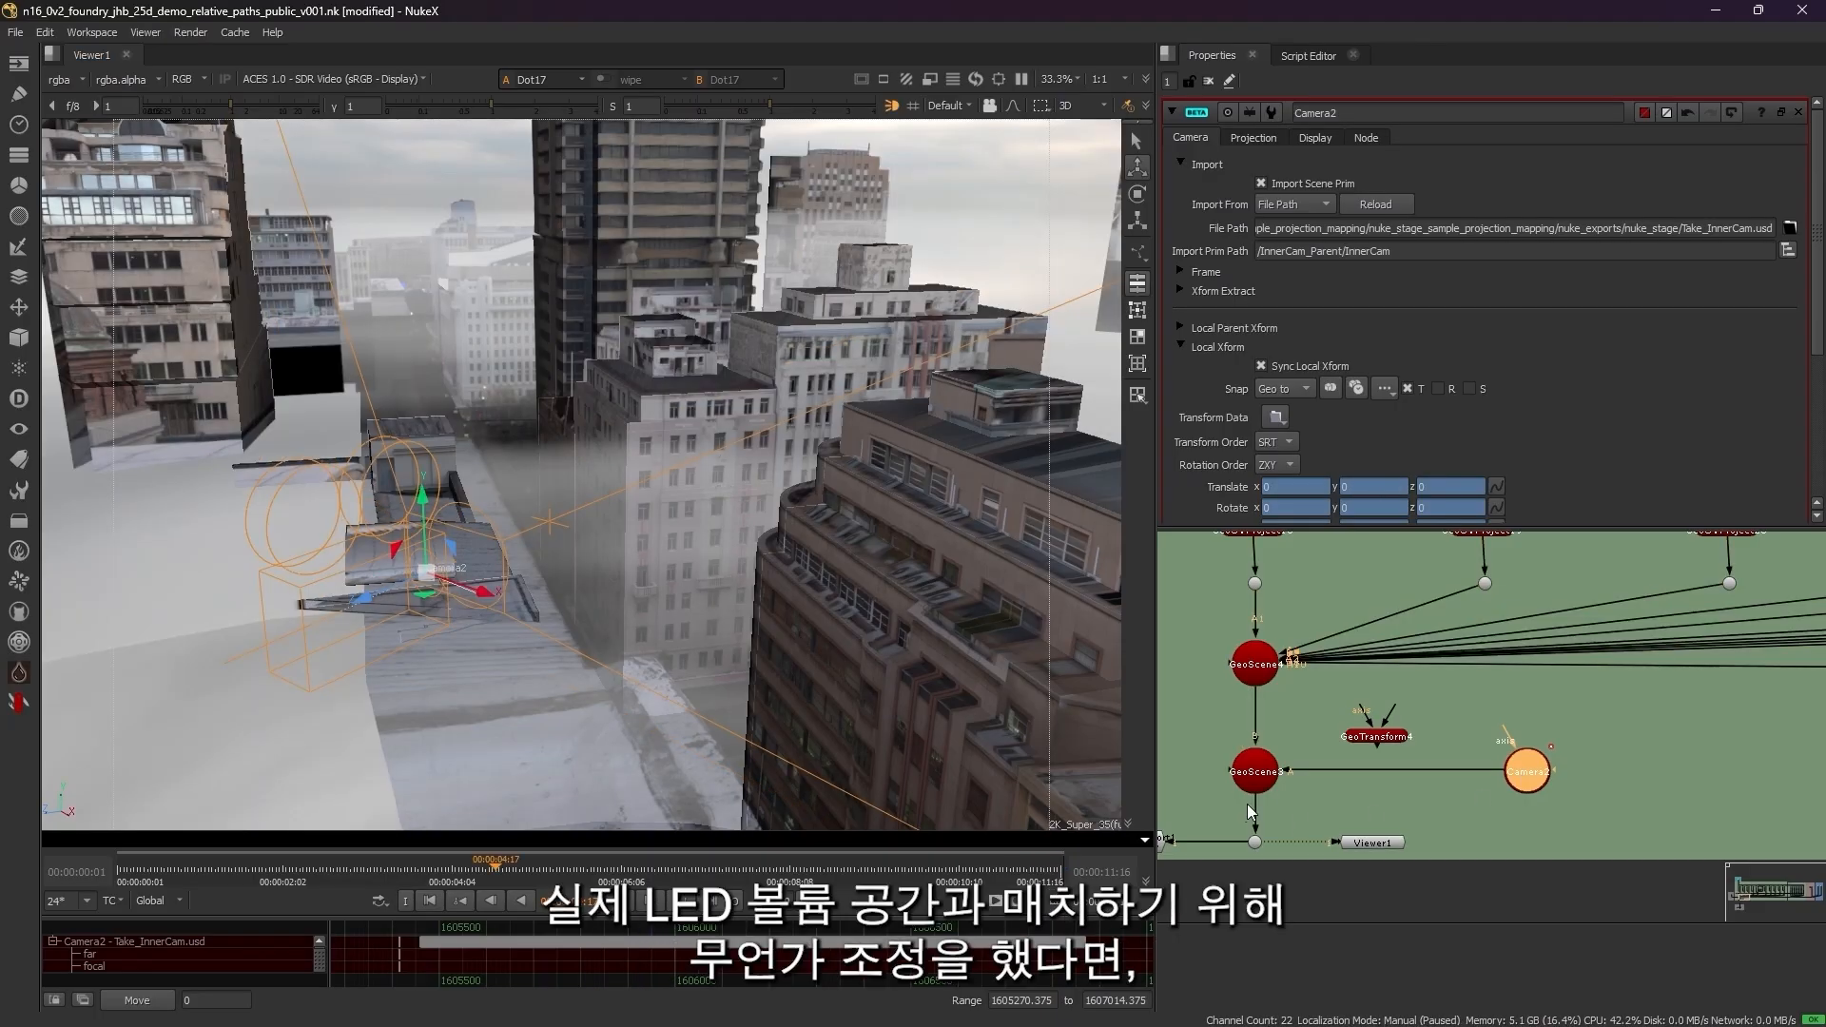
Step: Insert the GeoTransform node between the two GeoScene nodes and look through the imported camera in the viewer
left_click(1269, 780)
key("1")
left_click_drag(1376, 736, 1291, 728)
double_click(1381, 709)
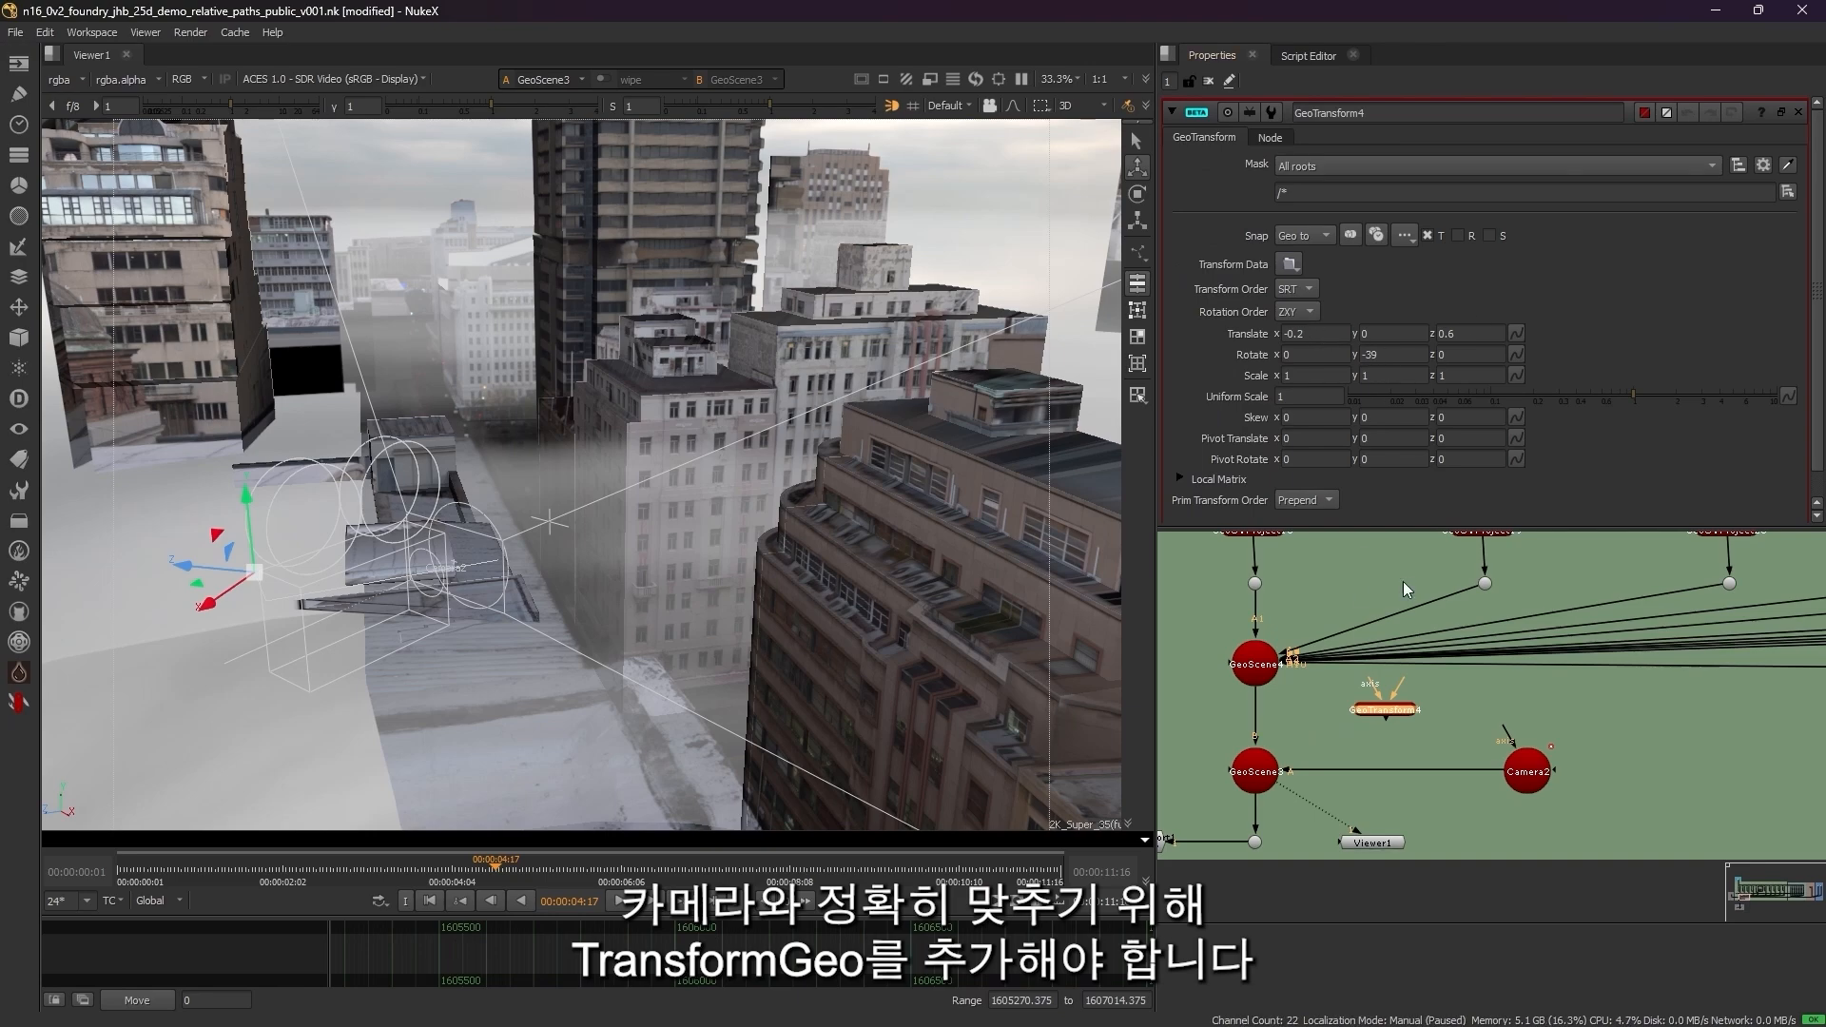
left_click_drag(1377, 723, 1258, 716)
left_click(1380, 716)
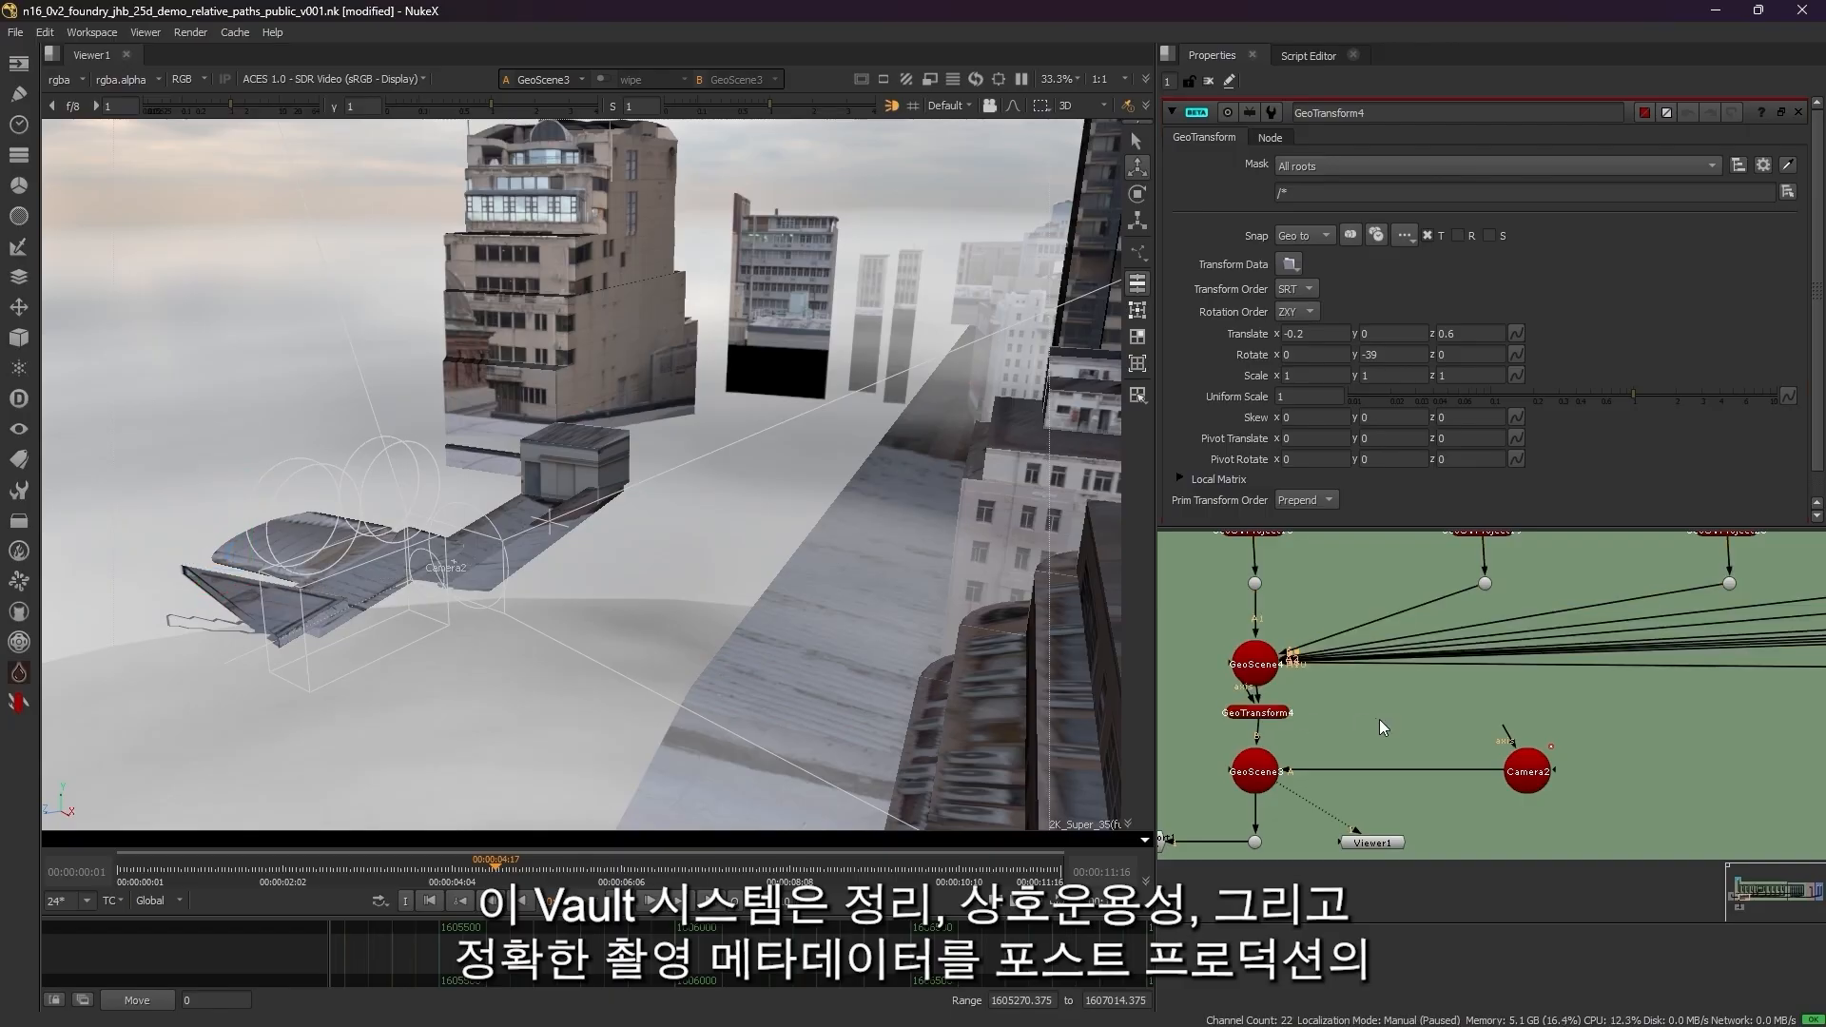
left_click(947, 105)
left_click(958, 163)
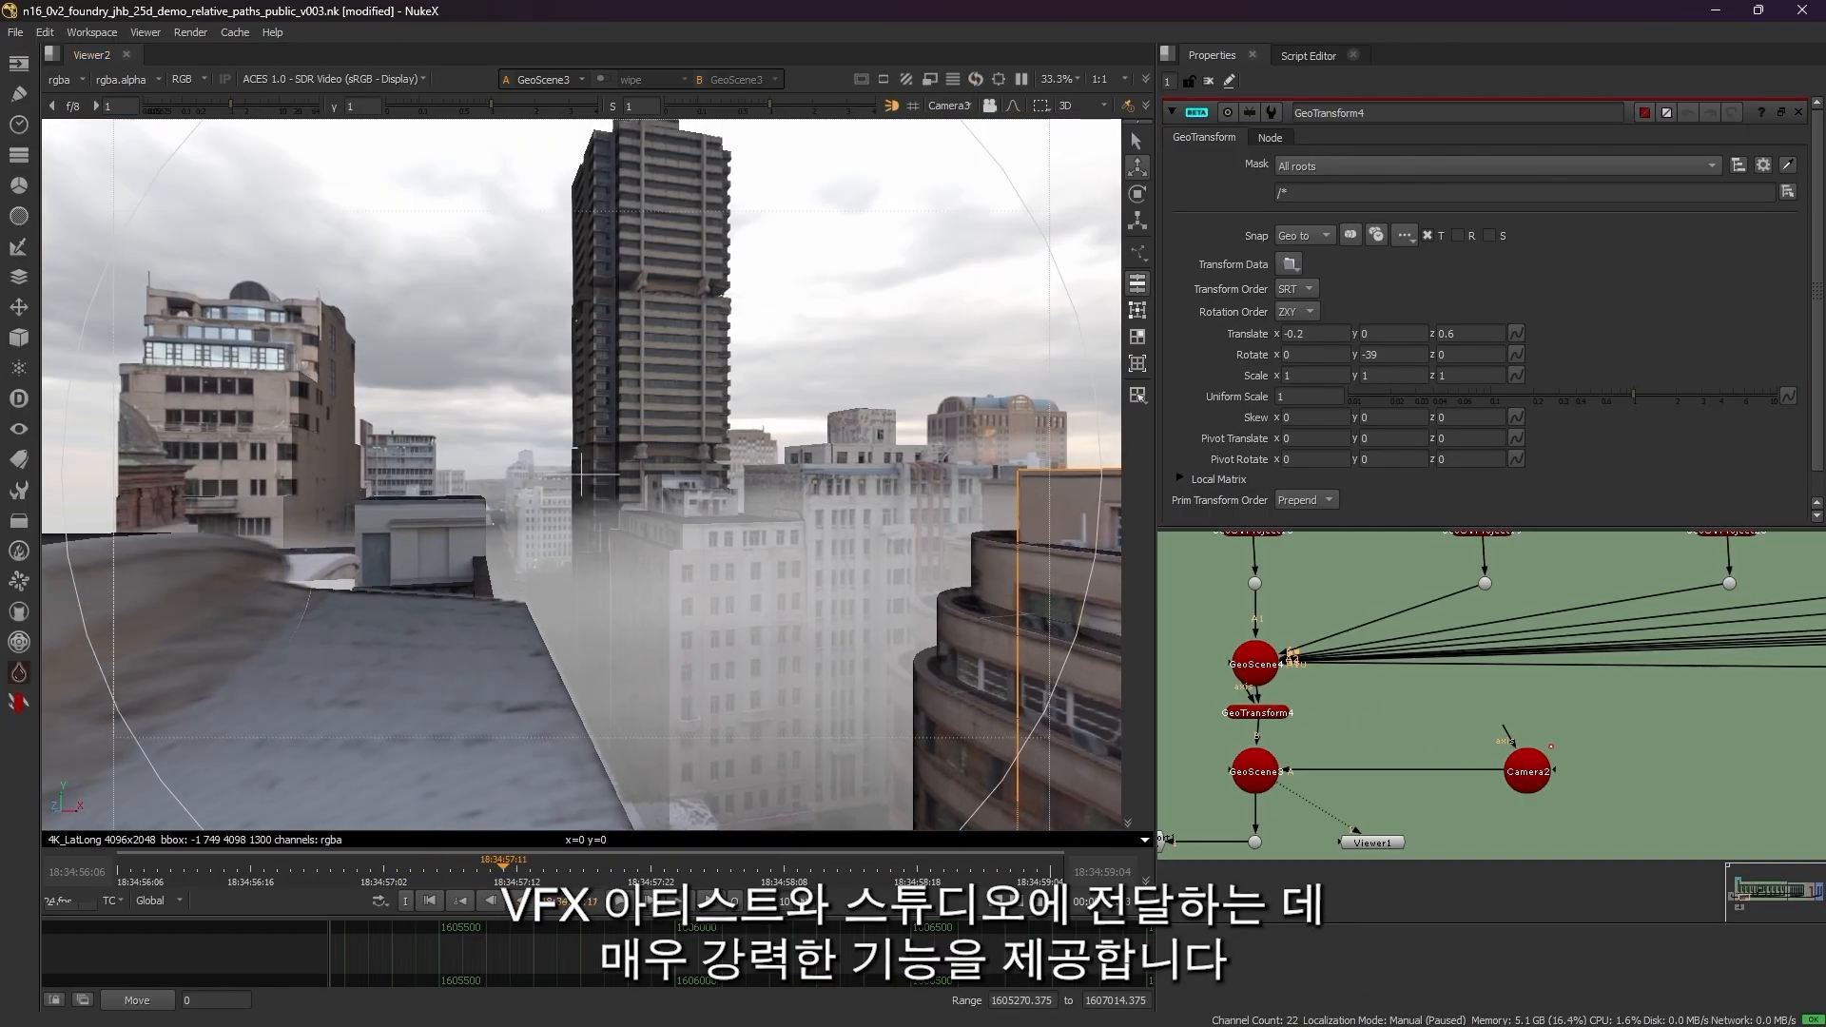
Step: Remove the animation from the Focal Length in the imported camera's projection settings
double_click(1539, 778)
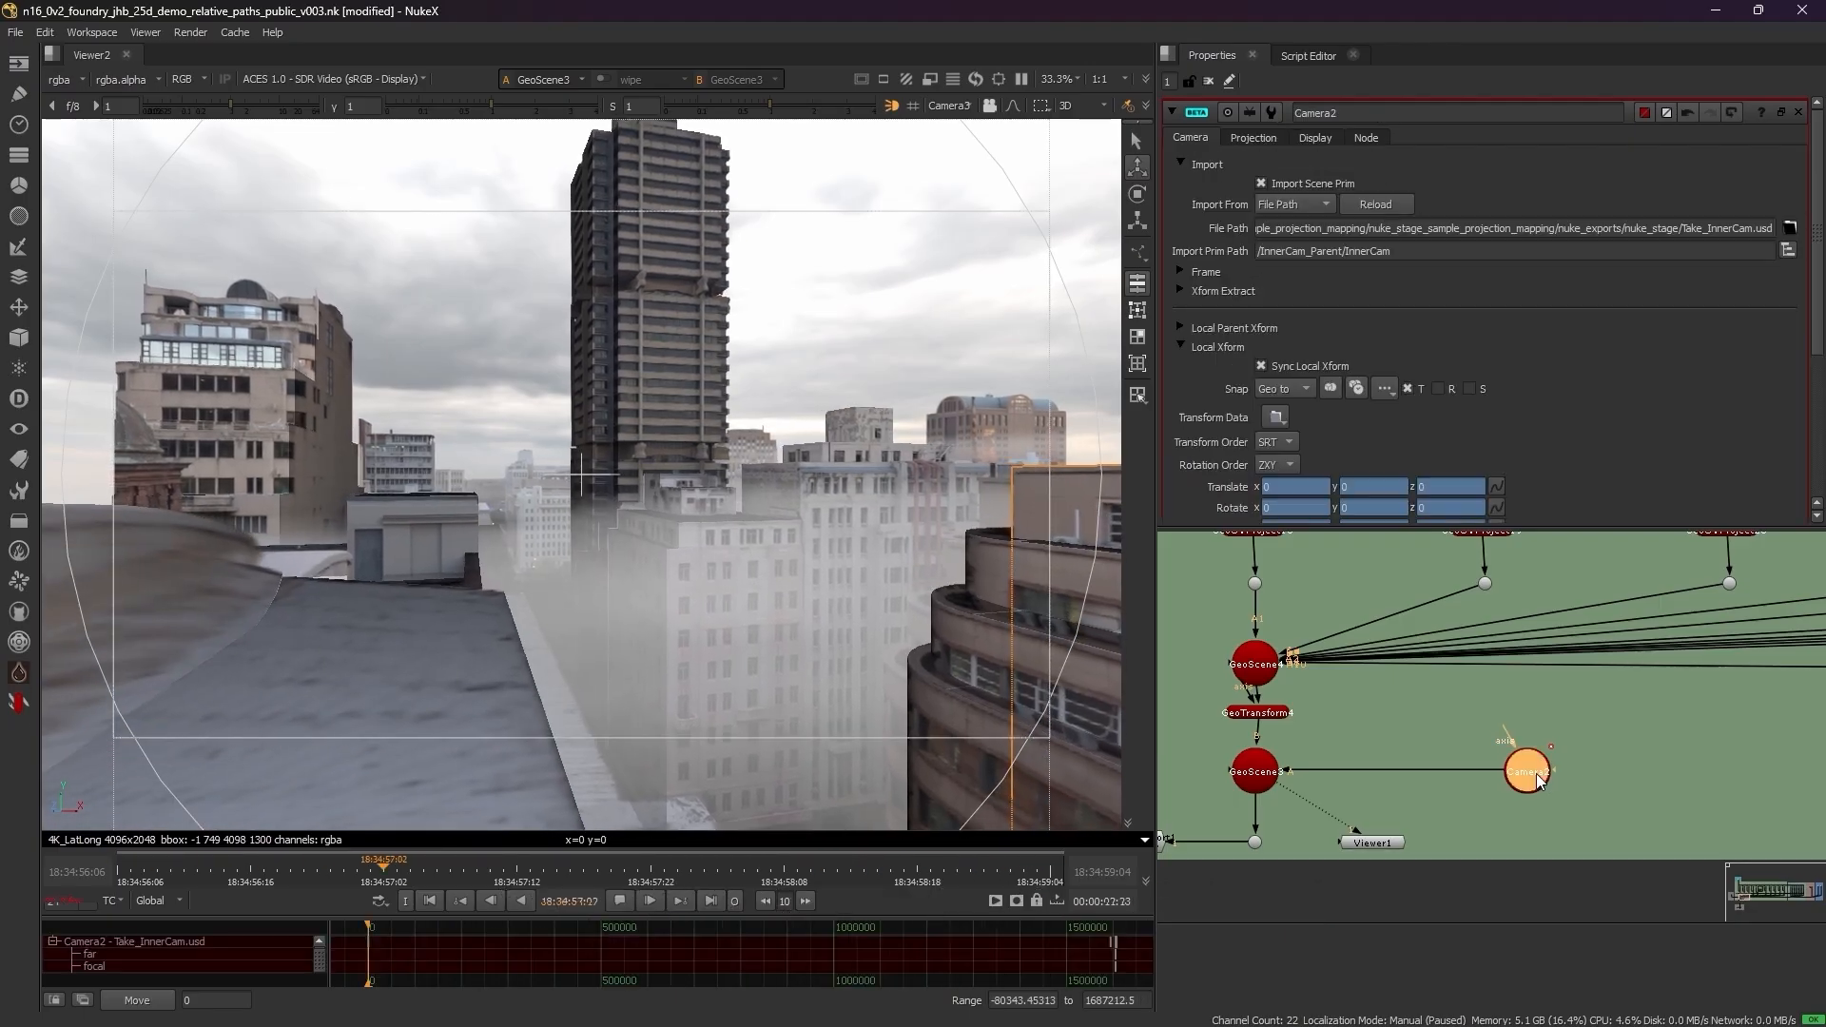
left_click(1275, 140)
right_click(1300, 208)
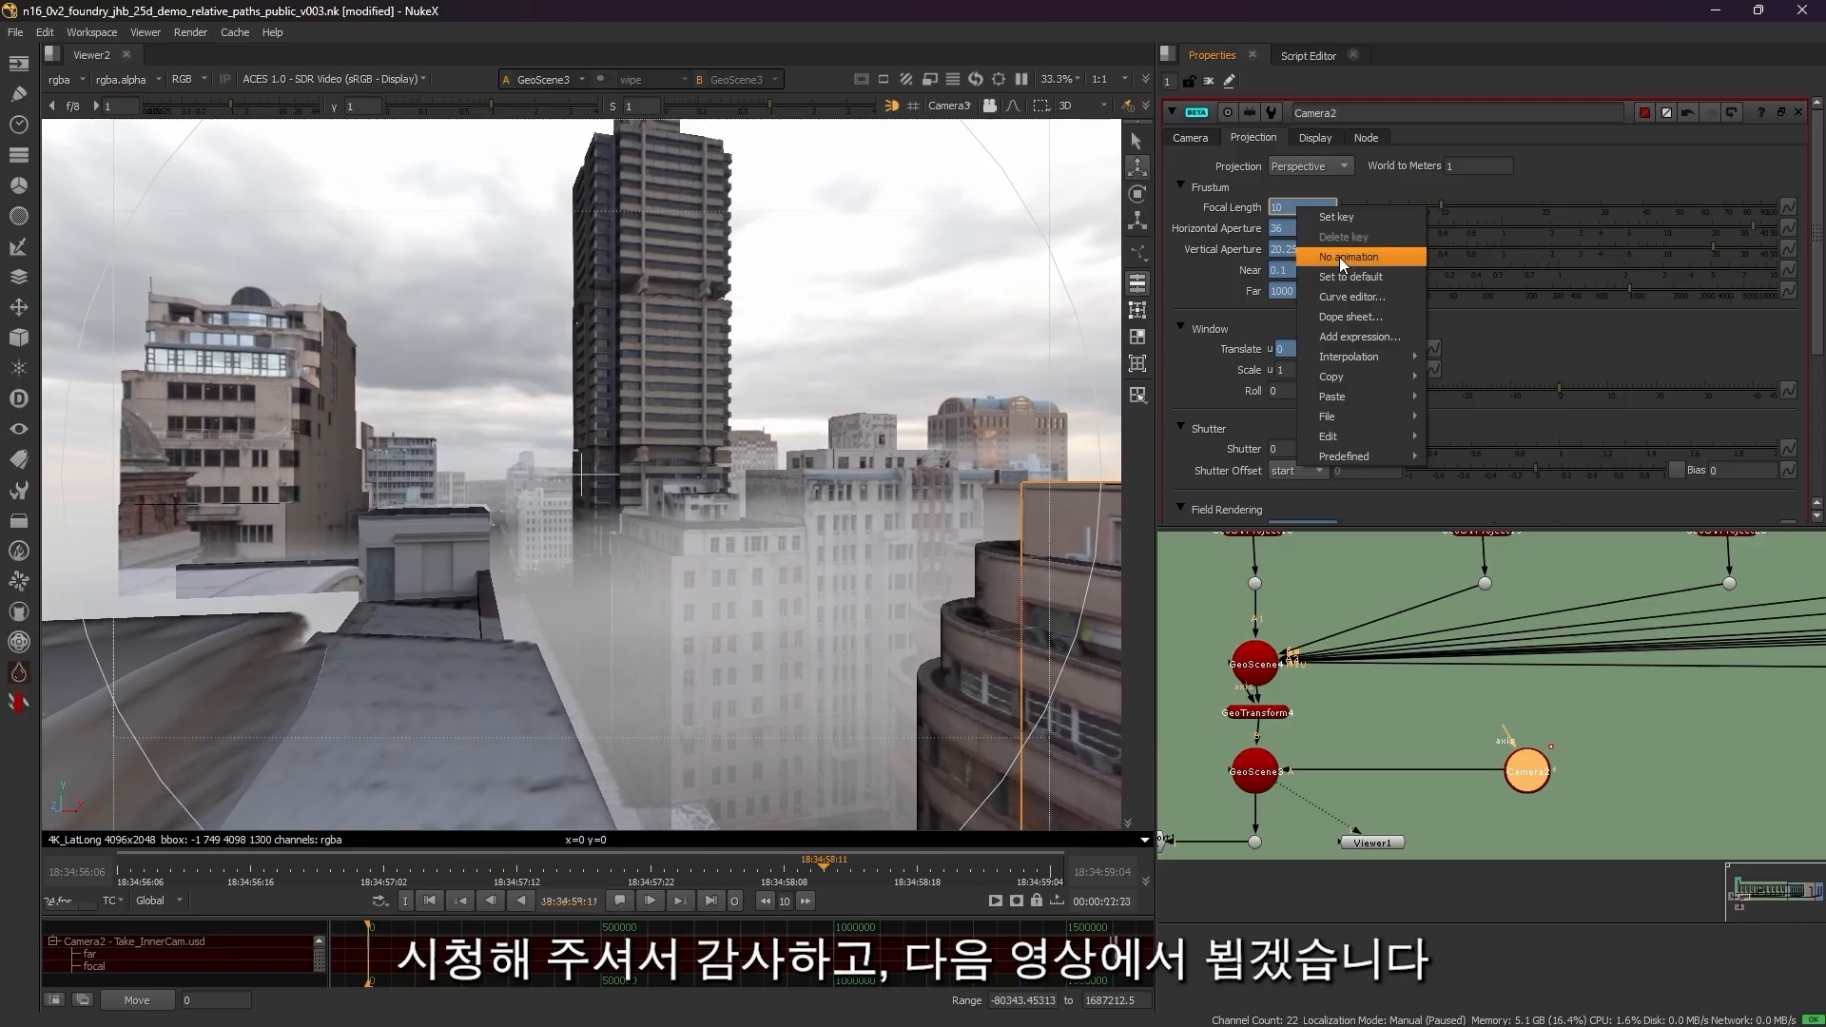
left_click(1339, 257)
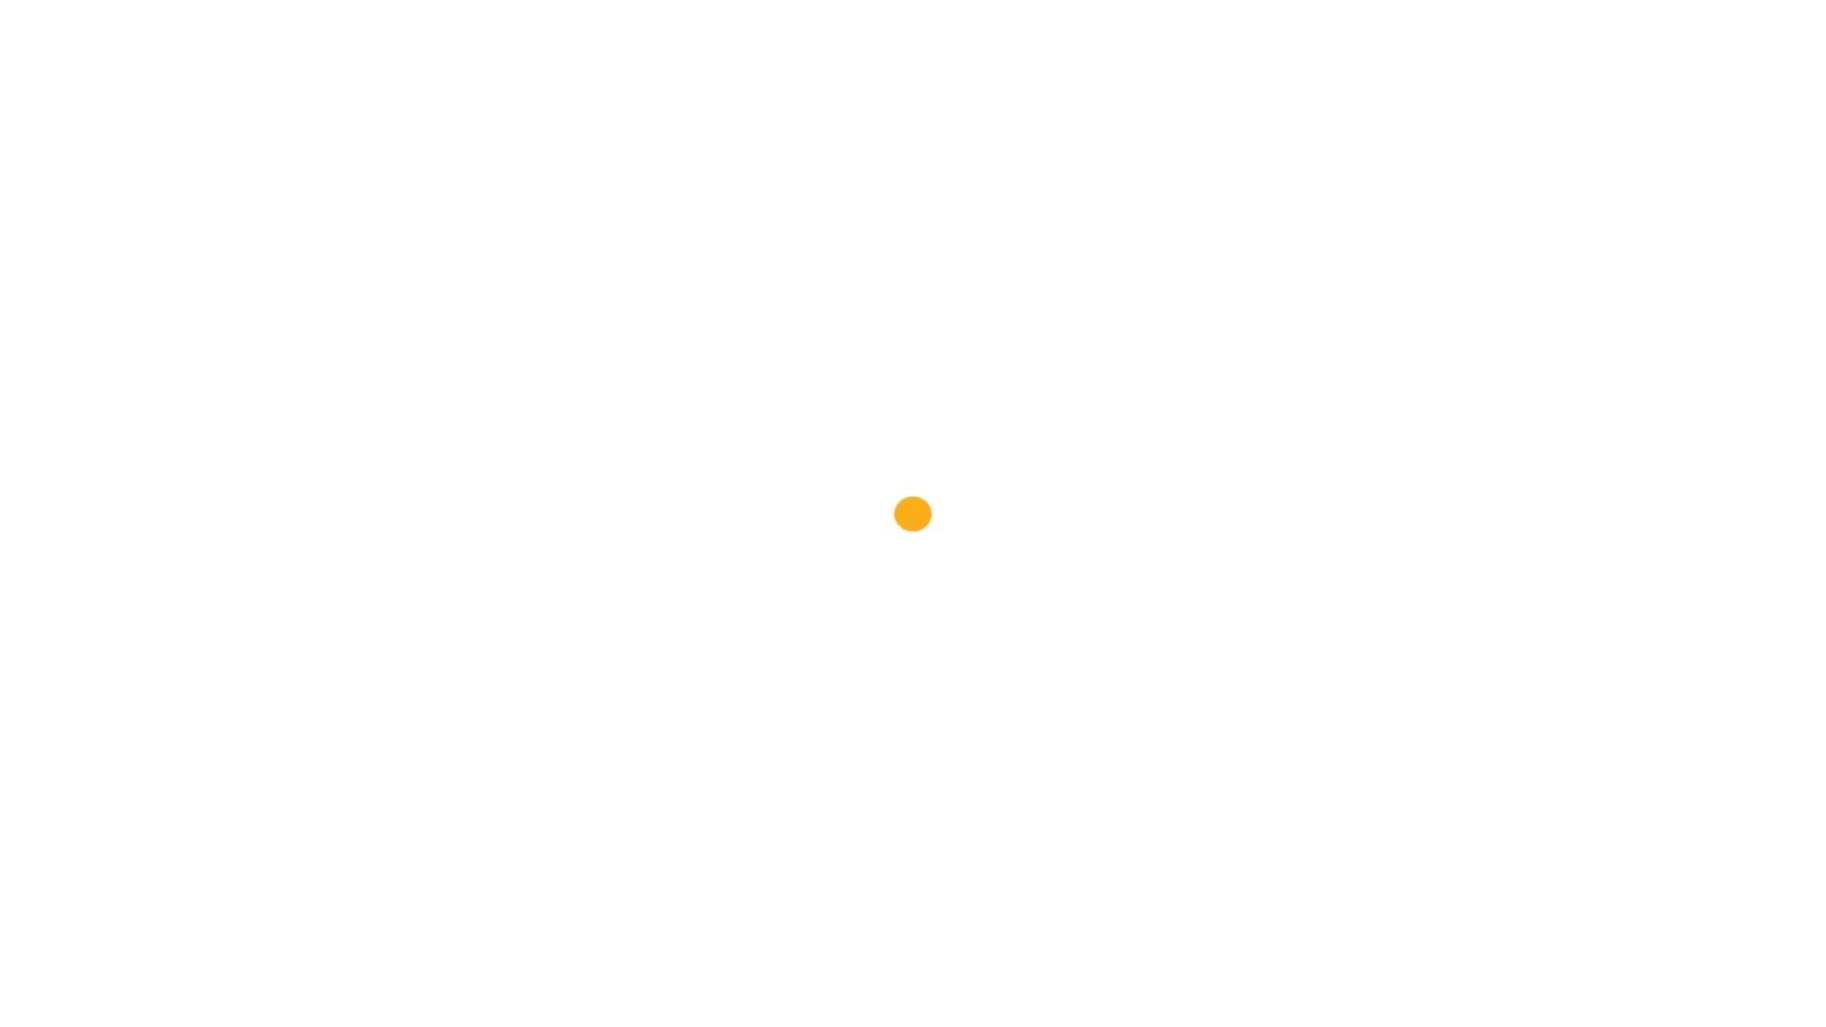